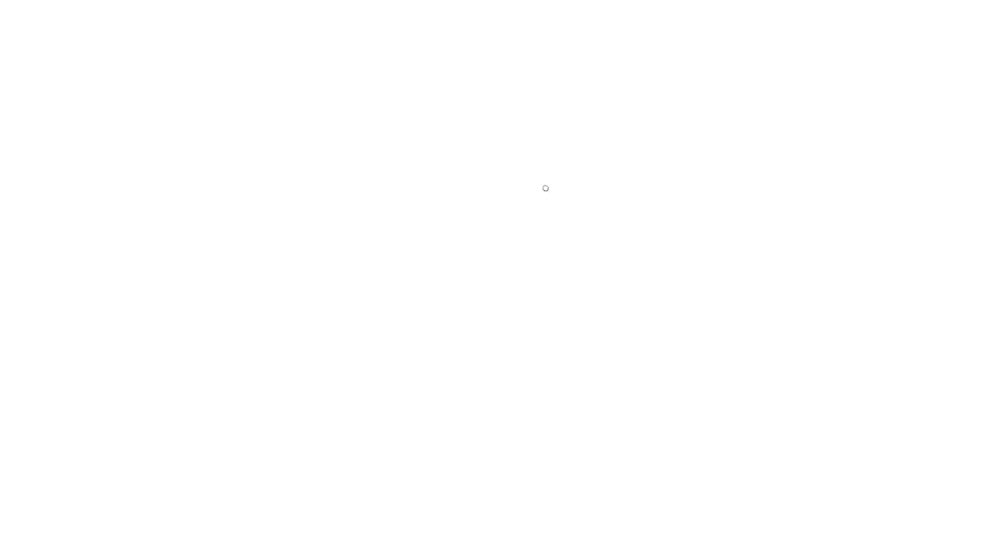
Sketch a rough grey head outline: top, both sides and chin curve
left_click_drag(432, 178, 447, 233)
mouse_move(429, 167)
left_mouse_down()
mouse_move(477, 124)
mouse_move(536, 123)
mouse_move(577, 195)
left_mouse_up()
mouse_move(429, 177)
left_mouse_down()
mouse_move(459, 267)
mouse_move(530, 298)
left_mouse_up()
mouse_move(463, 283)
left_mouse_down()
mouse_move(554, 304)
mouse_move(594, 252)
left_mouse_up()
left_click_drag(556, 303, 589, 245)
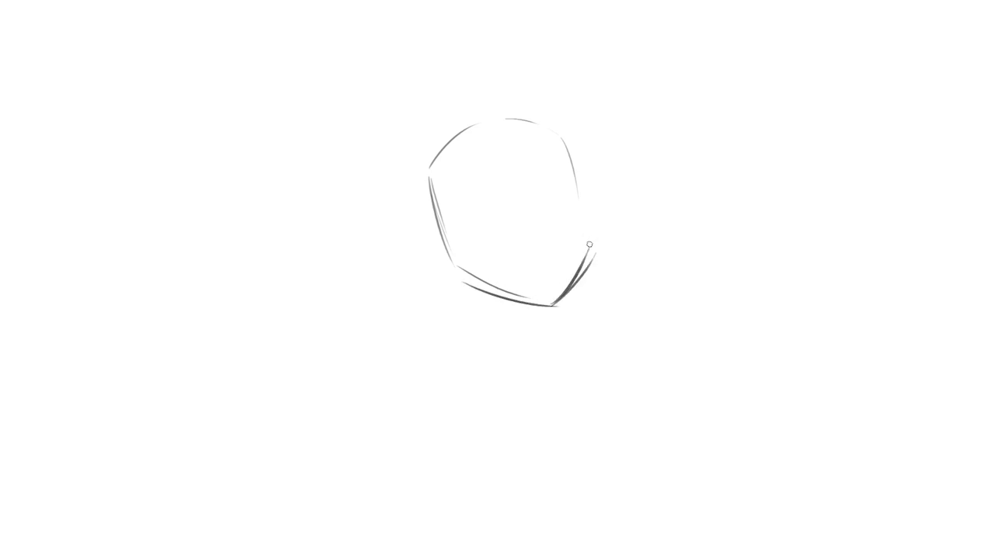
mouse_move(577, 144)
left_mouse_down()
mouse_move(591, 256)
mouse_move(571, 299)
left_mouse_up()
Erase the messy strokes and redraw the head's left side, top arc and right side
key("e")
left_click_drag(455, 260, 530, 296)
left_click_drag(435, 179, 449, 256)
left_click_drag(573, 143, 582, 187)
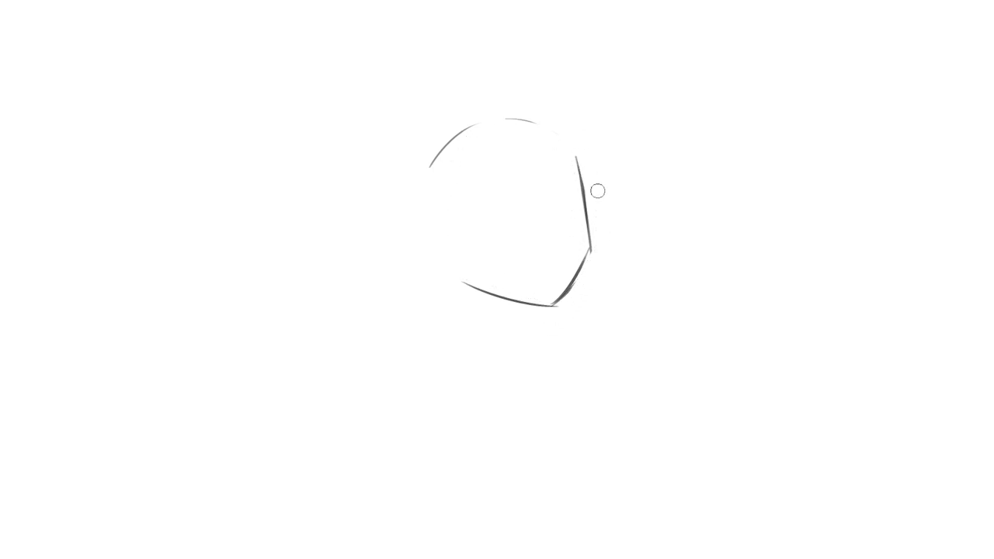
key("e")
left_click_drag(426, 183, 456, 275)
mouse_move(426, 172)
left_mouse_down()
mouse_move(477, 123)
mouse_move(554, 122)
mouse_move(575, 152)
mouse_move(589, 240)
left_mouse_up()
left_click_drag(580, 149, 590, 240)
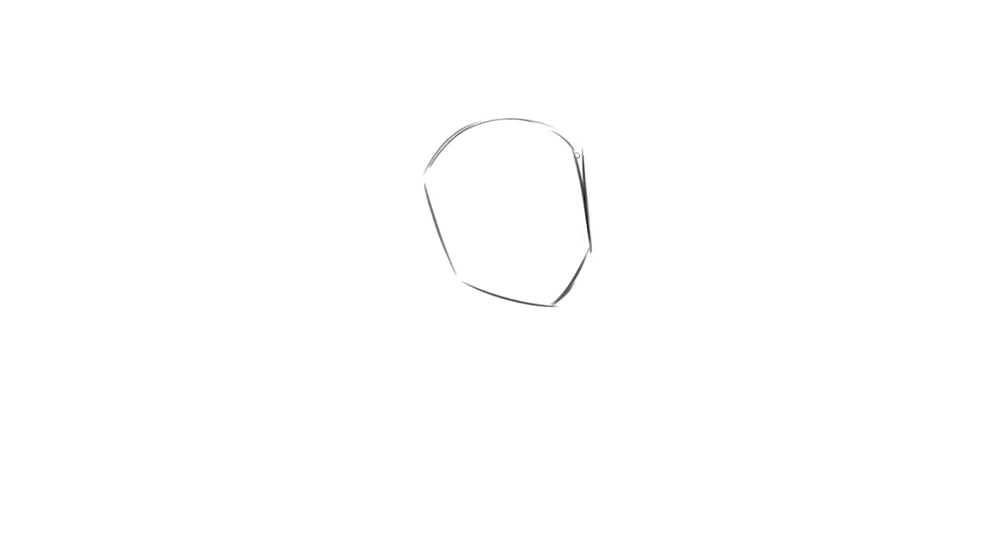
Clean up the doubled upper-right corner, join it to the top arc, and draw the left eye line
key("e")
mouse_move(573, 149)
left_mouse_down()
mouse_move(590, 241)
mouse_move(557, 302)
mouse_move(591, 246)
left_mouse_up()
key("e")
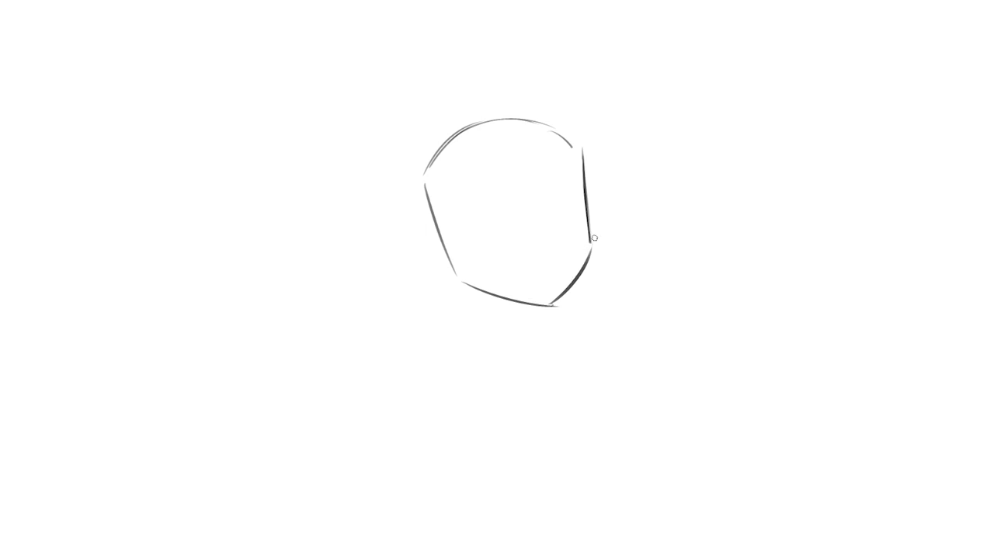
left_click_drag(584, 157, 595, 242)
left_click_drag(571, 146, 587, 165)
left_click_drag(561, 129, 586, 157)
left_click_drag(462, 222, 570, 189)
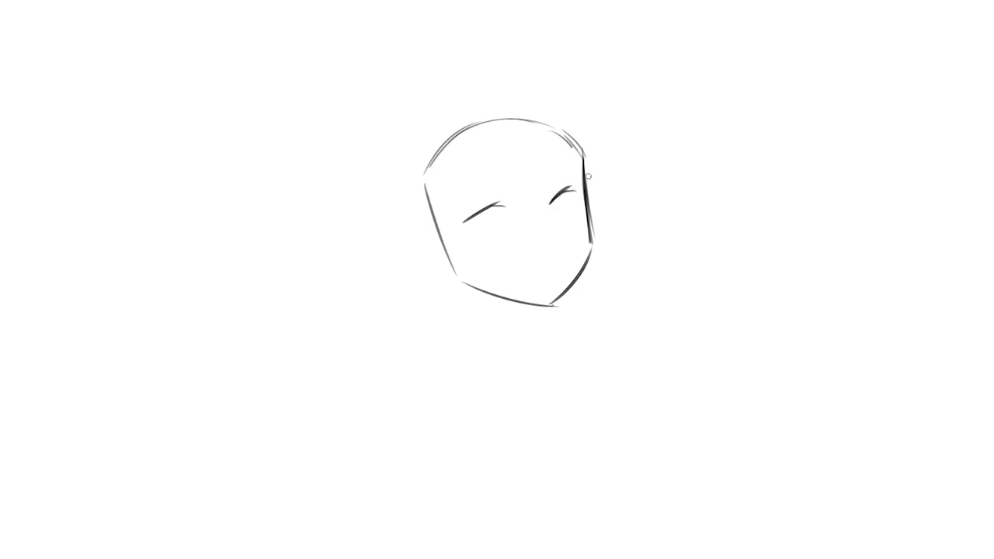
Draw the nose line and replace the old jaw with a new jawline closing the face
left_click_drag(545, 216, 555, 244)
left_click_drag(595, 233, 583, 272)
left_click_drag(481, 288, 586, 318)
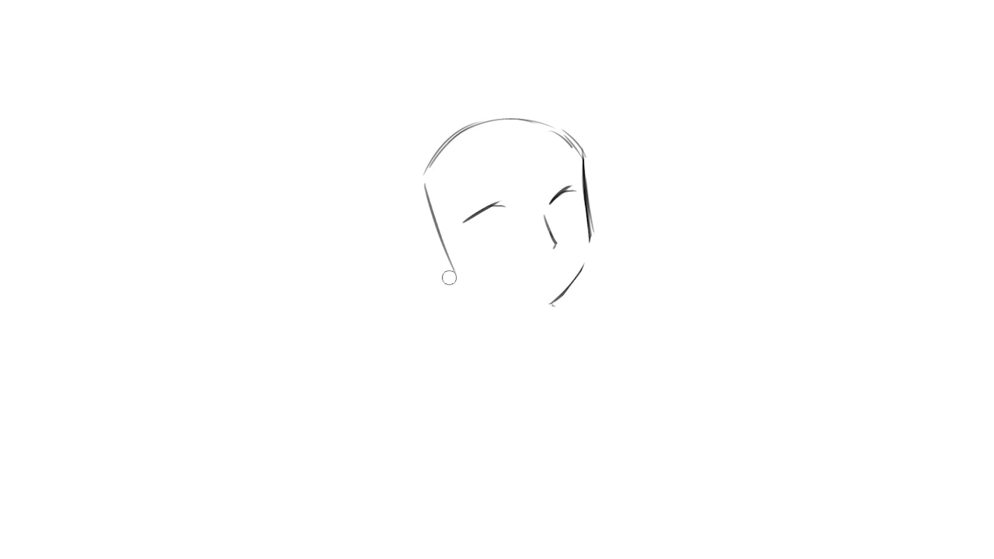
mouse_move(461, 277)
left_mouse_down()
mouse_move(554, 306)
mouse_move(590, 235)
left_mouse_up()
left_click_drag(563, 291, 590, 248)
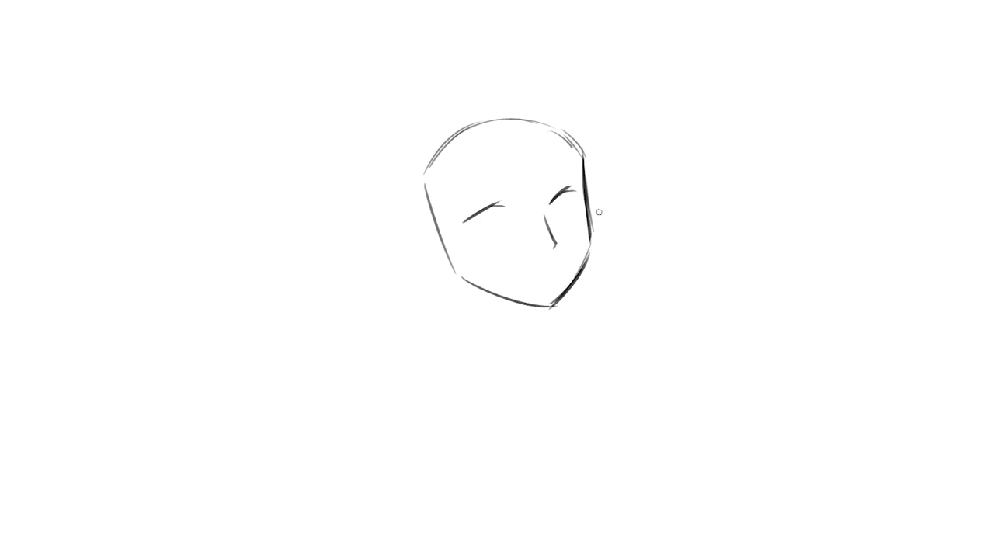
Try out both eyes with irises and dark lashes, undoing the too-thick strokes
left_click_drag(473, 219, 490, 223)
left_click_drag(551, 203, 564, 205)
left_click_drag(497, 206, 506, 220)
mouse_move(464, 224)
left_mouse_down()
mouse_move(499, 203)
mouse_move(477, 233)
left_mouse_up()
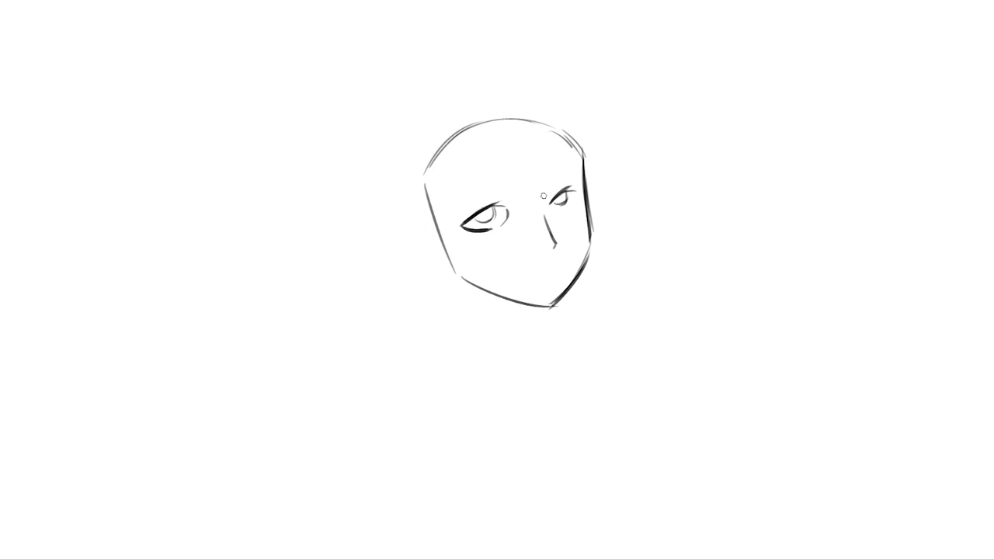
key("ctrl+z")
key("ctrl+z")
key("ctrl+z")
left_click_drag(464, 226, 476, 227)
mouse_move(474, 227)
left_mouse_down()
mouse_move(491, 226)
mouse_move(497, 209)
left_mouse_up()
key("ctrl+z")
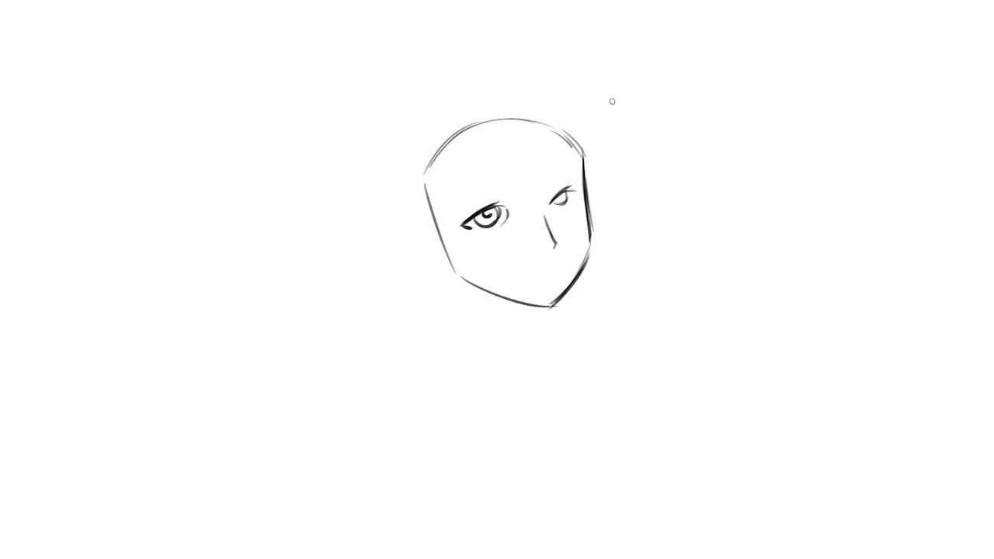
key("ctrl+z")
Draw an arched eyebrow above the left eye and a small mouth below the nose
key("ctrl+z")
With a smaller brush, redraw the left eye half-closed with an iris and add right-eye lashes
key("e")
left_click_drag(508, 205, 491, 208)
left_click_drag(474, 220, 506, 208)
mouse_move(497, 208)
left_mouse_down()
mouse_move(493, 224)
mouse_move(491, 208)
left_mouse_up()
left_click_drag(556, 197, 577, 191)
left_click_drag(463, 223, 500, 204)
left_click_drag(458, 207, 513, 177)
key("ctrl+z")
left_click_drag(461, 200, 576, 172)
key("ctrl+z")
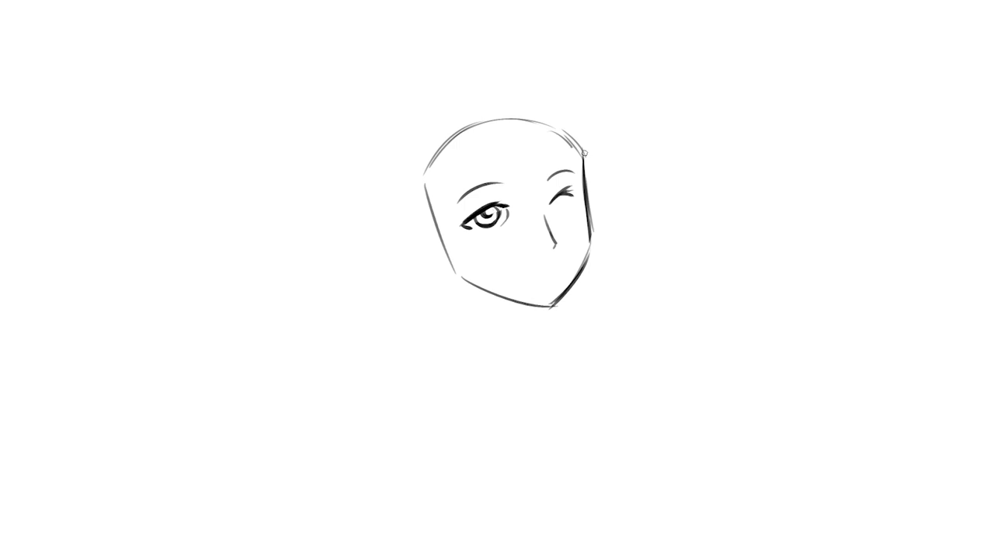
left_click_drag(531, 275, 553, 270)
Widen the head's top and right contour, add hair strands, and open the right eye with an iris
left_click_drag(567, 132, 584, 156)
left_click_drag(546, 105, 575, 86)
left_click_drag(581, 127, 588, 196)
mouse_move(420, 175)
left_mouse_down()
mouse_move(541, 102)
mouse_move(578, 138)
mouse_move(587, 165)
left_mouse_up()
mouse_move(551, 207)
left_mouse_down()
mouse_move(569, 203)
mouse_move(560, 204)
left_mouse_up()
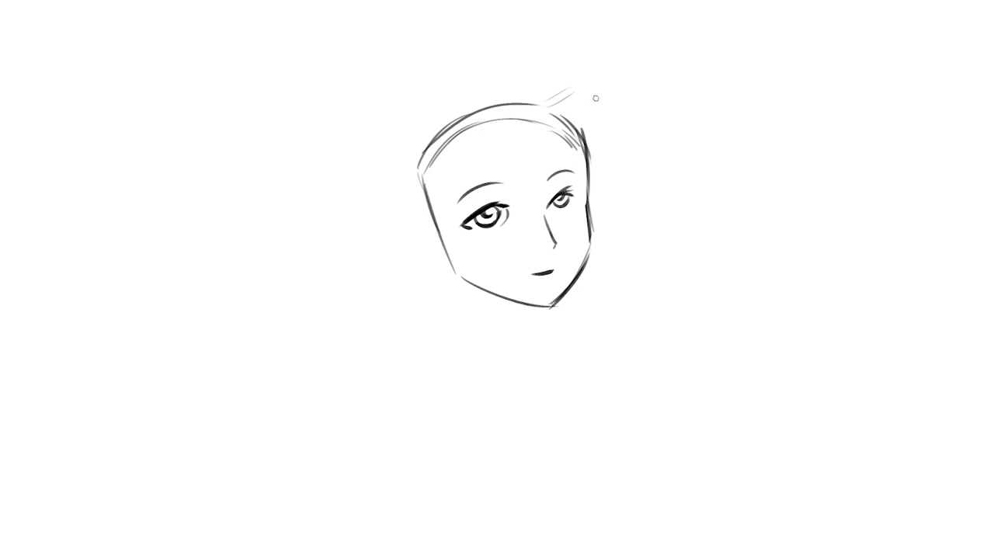
Rework the right eye, trying wink and lash variants, then restore the open eye with its iris
key("e")
left_click_drag(556, 197, 562, 201)
key("e")
mouse_move(553, 199)
left_mouse_down()
mouse_move(567, 203)
mouse_move(572, 187)
left_mouse_up()
key("e")
key("ctrl+z")
mouse_move(550, 210)
left_mouse_down()
mouse_move(569, 207)
mouse_move(573, 191)
mouse_move(562, 198)
left_mouse_up()
key("ctrl+z")
left_click_drag(568, 194, 573, 187)
key("ctrl+z")
left_click_drag(485, 211, 488, 218)
key("ctrl+z")
Thicken the left eyebrow and try a darker nose line
left_click_drag(460, 194, 500, 183)
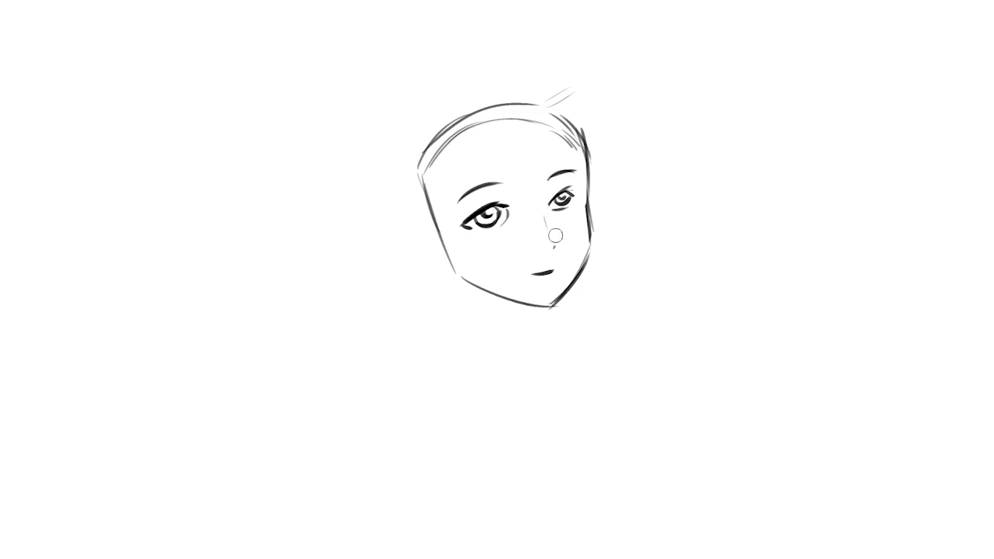
left_click_drag(544, 205, 556, 240)
key("ctrl+z")
left_click_drag(454, 139, 435, 128)
key("ctrl+z")
Draw hair strands curving down the left cheek and a long hair curve left of the head
left_click_drag(501, 108, 463, 204)
key("ctrl+z")
left_click_drag(482, 157, 449, 269)
key("ctrl+z")
mouse_move(479, 158)
left_mouse_down()
mouse_move(458, 261)
mouse_move(482, 273)
mouse_move(470, 282)
left_mouse_up()
left_click_drag(420, 107, 395, 231)
key("ctrl+z")
left_click_drag(421, 111, 431, 280)
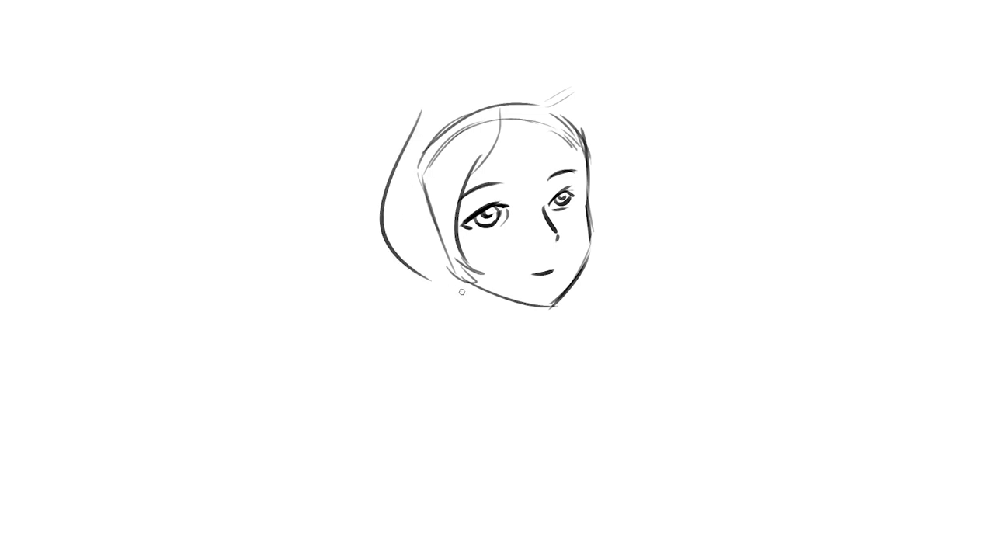
Add hair strokes at the top and draw a hood with two pointed peaks above the head
left_click_drag(532, 99, 557, 136)
mouse_move(473, 53)
left_mouse_down()
mouse_move(512, 81)
mouse_move(556, 48)
left_mouse_up()
key("ctrl+z")
left_click_drag(525, 82, 553, 56)
mouse_move(569, 59)
left_mouse_down()
mouse_move(604, 111)
mouse_move(616, 195)
left_mouse_up()
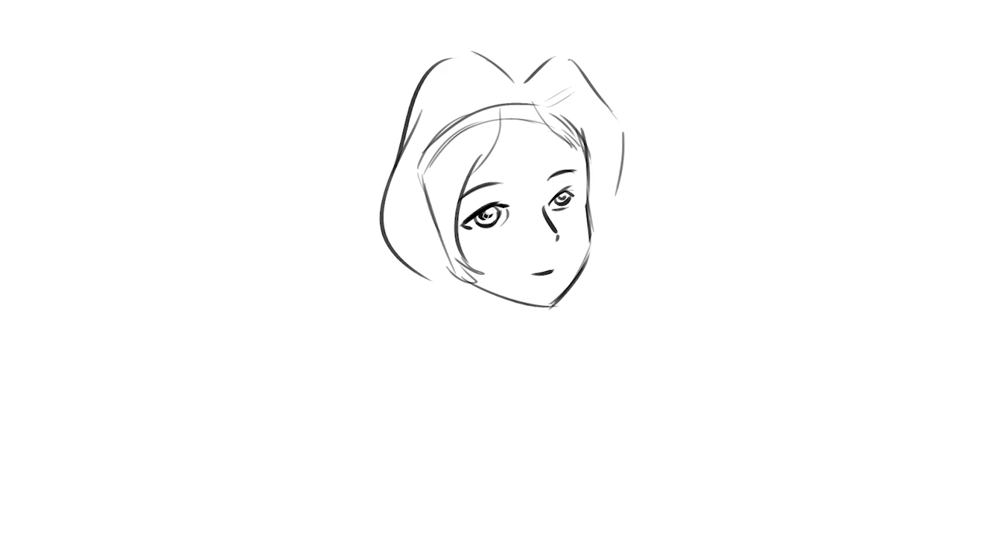
Add eye lashes, darken the right pupil, and darken the left eyebrow
left_click_drag(494, 208, 503, 214)
left_click_drag(559, 196, 567, 202)
mouse_move(569, 190)
left_mouse_down()
mouse_move(575, 184)
mouse_move(565, 217)
mouse_move(561, 193)
mouse_move(578, 203)
mouse_move(572, 197)
left_mouse_up()
key("ctrl+z")
left_click_drag(463, 194, 575, 173)
Draw a cheek line under the left eye and the neck and lower hair lines
left_click_drag(464, 243, 501, 265)
key("ctrl+z")
key("ctrl+z")
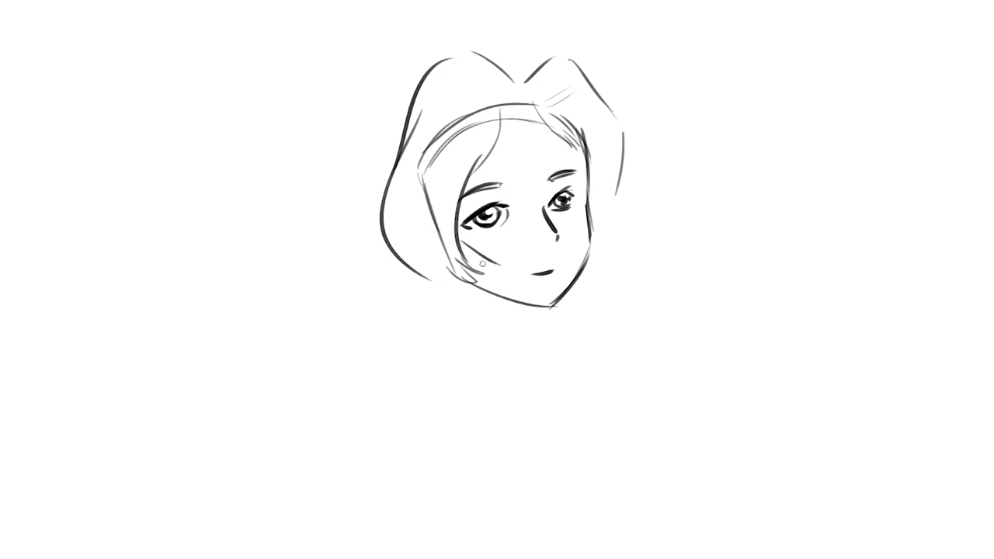
left_click_drag(464, 285, 504, 348)
Redraw the neck and lower hair lines with a curved neck line under the jaw
key("ctrl+z")
left_click_drag(403, 270, 470, 351)
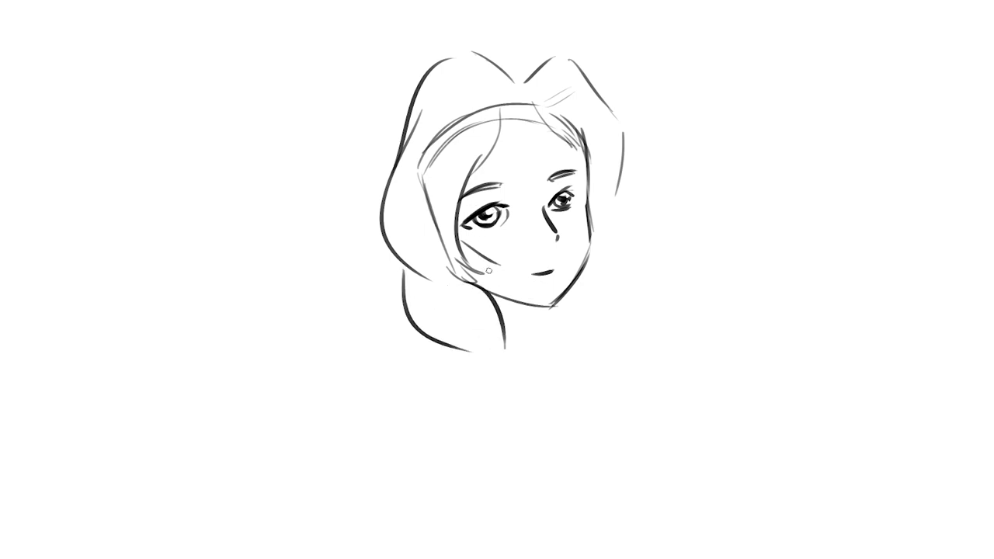
key("e")
mouse_move(469, 288)
left_mouse_down()
mouse_move(485, 295)
mouse_move(496, 323)
left_mouse_up()
key("e")
left_click_drag(480, 282, 506, 341)
Extend the cheek line and add a long hair strand right of the face
left_click_drag(496, 258, 528, 251)
left_click_drag(503, 311, 550, 324)
key("ctrl+z")
left_click_drag(591, 216, 610, 268)
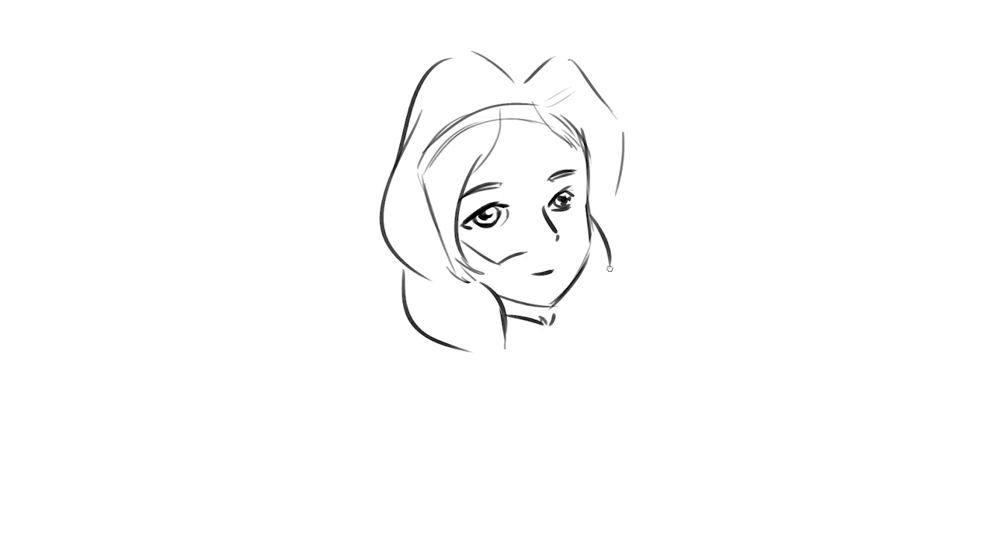
key("ctrl+z")
mouse_move(590, 207)
left_mouse_down()
mouse_move(618, 250)
mouse_move(592, 304)
left_mouse_up()
Erase the right jawline and sketch fur tufts along the jaw and chin
key("e")
mouse_move(590, 215)
left_mouse_down()
mouse_move(559, 299)
mouse_move(535, 295)
mouse_move(533, 306)
left_mouse_up()
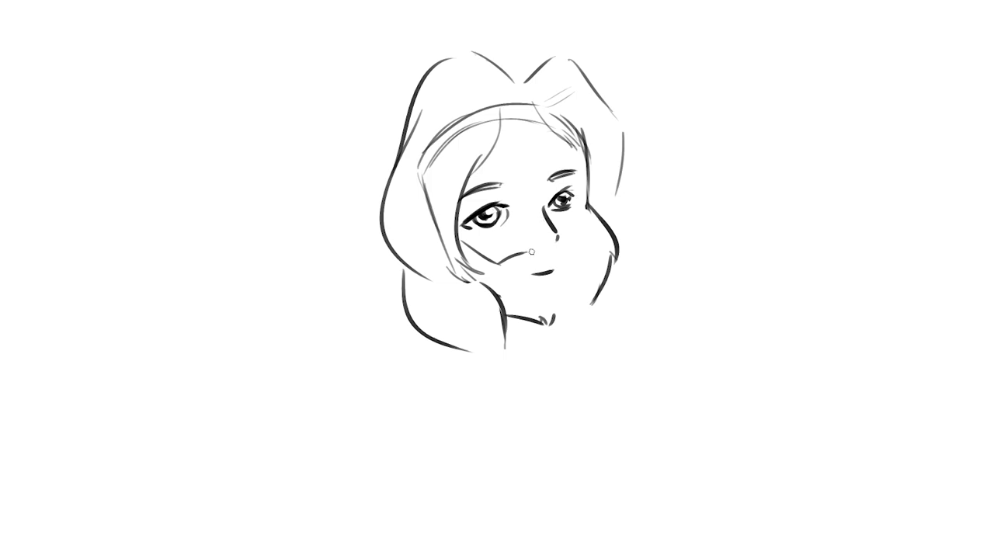
mouse_move(594, 297)
left_mouse_down()
mouse_move(588, 317)
mouse_move(553, 326)
mouse_move(564, 320)
left_mouse_up()
mouse_move(523, 256)
left_mouse_down()
mouse_move(553, 250)
mouse_move(588, 218)
mouse_move(588, 194)
left_mouse_up()
key("ctrl+z")
Trim the right hood lines and draw a dark hood line beside the right eye
key("e")
mouse_move(581, 130)
left_mouse_down()
mouse_move(584, 163)
mouse_move(558, 103)
left_mouse_up()
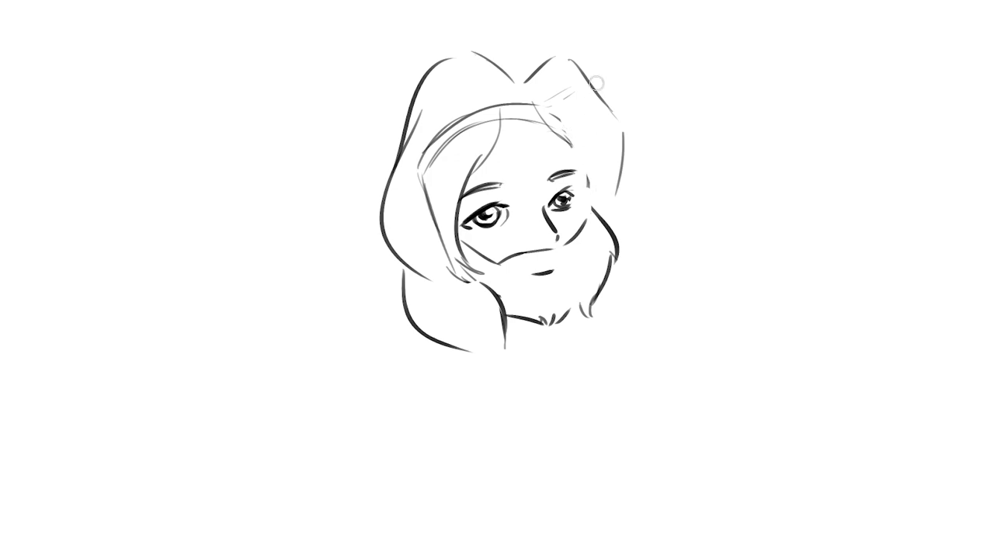
key("e")
mouse_move(565, 136)
left_mouse_down()
mouse_move(597, 222)
mouse_move(614, 233)
mouse_move(617, 187)
left_mouse_up()
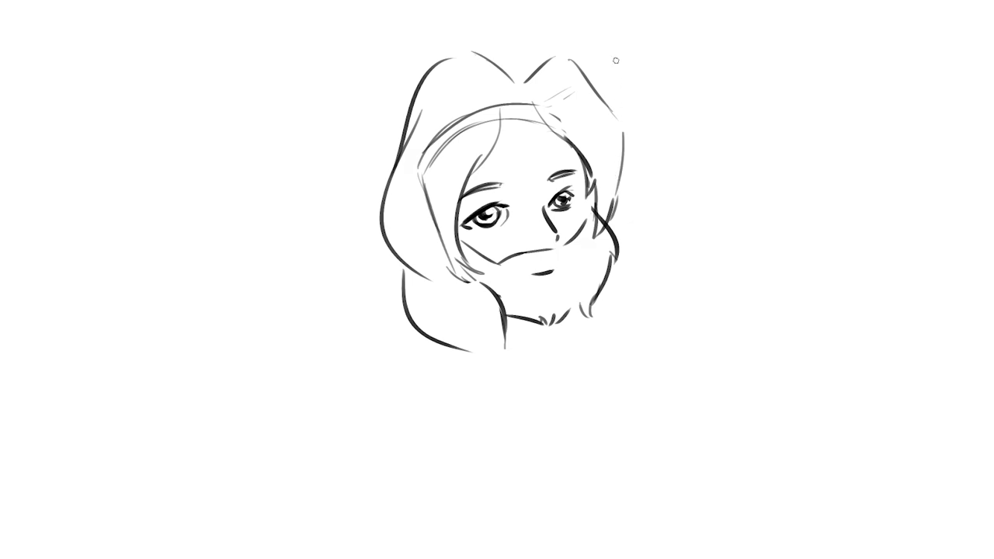
Erase the inner hood lines on the left and redraw the left hood outline darker
key("e")
mouse_move(424, 156)
left_mouse_down()
mouse_move(435, 257)
mouse_move(485, 109)
left_mouse_up()
left_click_drag(466, 144, 493, 107)
left_click_drag(424, 94, 419, 140)
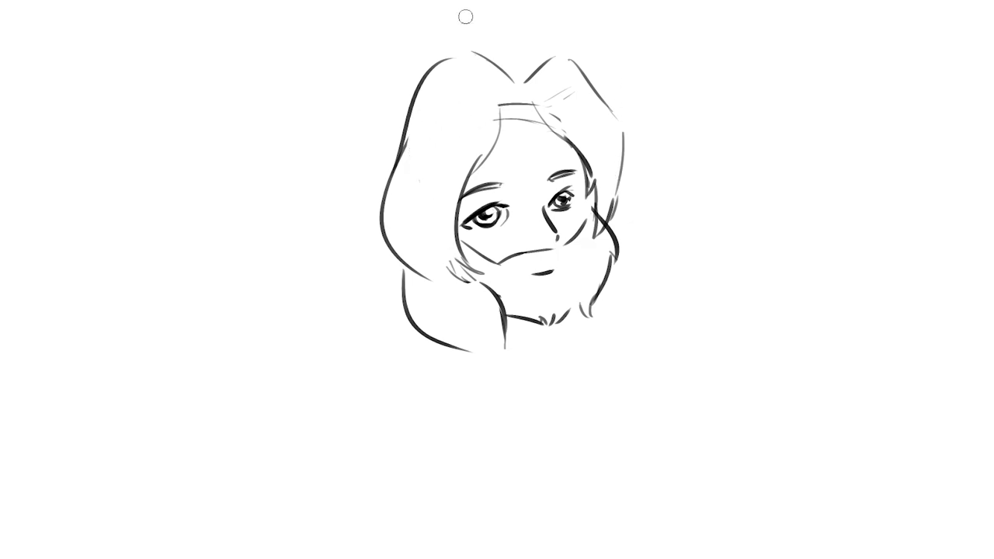
key("b")
mouse_move(432, 93)
left_mouse_down()
mouse_move(405, 152)
mouse_move(431, 138)
left_mouse_up()
Widen and darken the hood's right outline with a long curve down its side
left_click_drag(555, 99, 584, 130)
mouse_move(600, 90)
left_mouse_down()
mouse_move(642, 146)
mouse_move(612, 230)
left_mouse_up()
left_click_drag(635, 132, 606, 233)
key("e")
left_click_drag(614, 175, 600, 244)
key("e")
mouse_move(625, 192)
left_mouse_down()
mouse_move(609, 241)
mouse_move(652, 293)
left_mouse_up()
key("ctrl+z")
left_click_drag(630, 211, 659, 297)
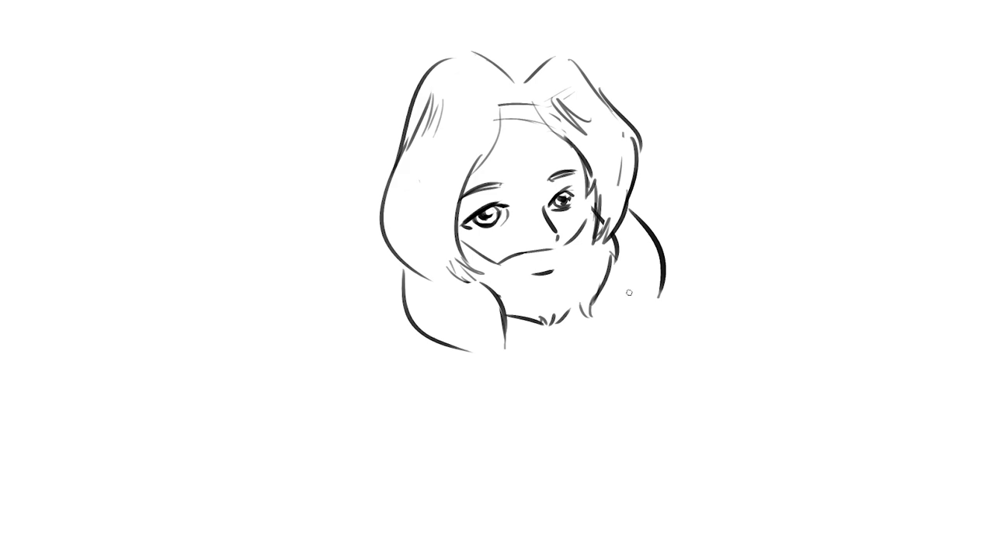
Try curves left of the hood, then draw a leaf-shaped cape flap there
left_click_drag(410, 96, 359, 177)
key("ctrl+z")
mouse_move(409, 98)
left_mouse_down()
mouse_move(376, 244)
mouse_move(282, 215)
mouse_move(387, 302)
left_mouse_up()
key("ctrl+z")
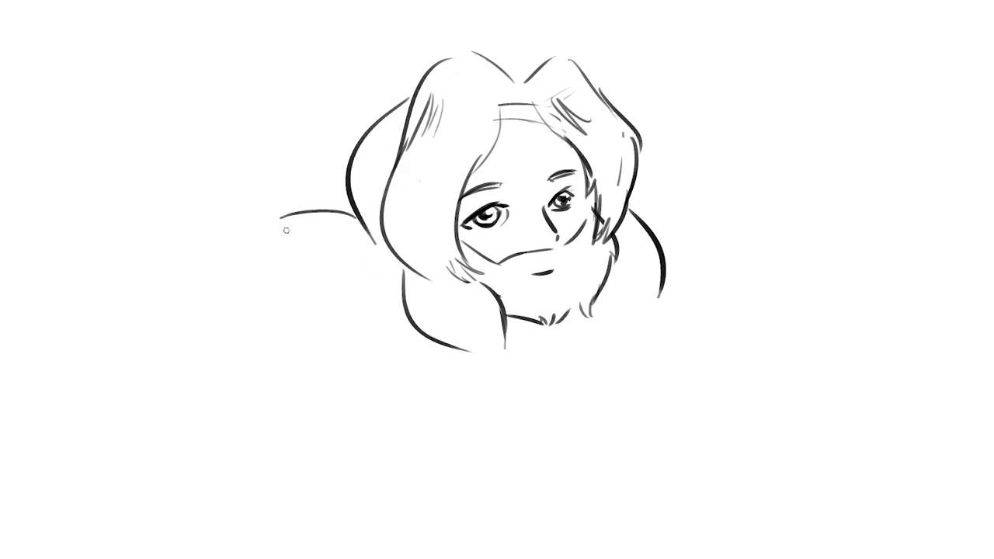
key("ctrl+z")
mouse_move(280, 223)
left_mouse_down()
mouse_move(385, 285)
mouse_move(349, 339)
left_mouse_up()
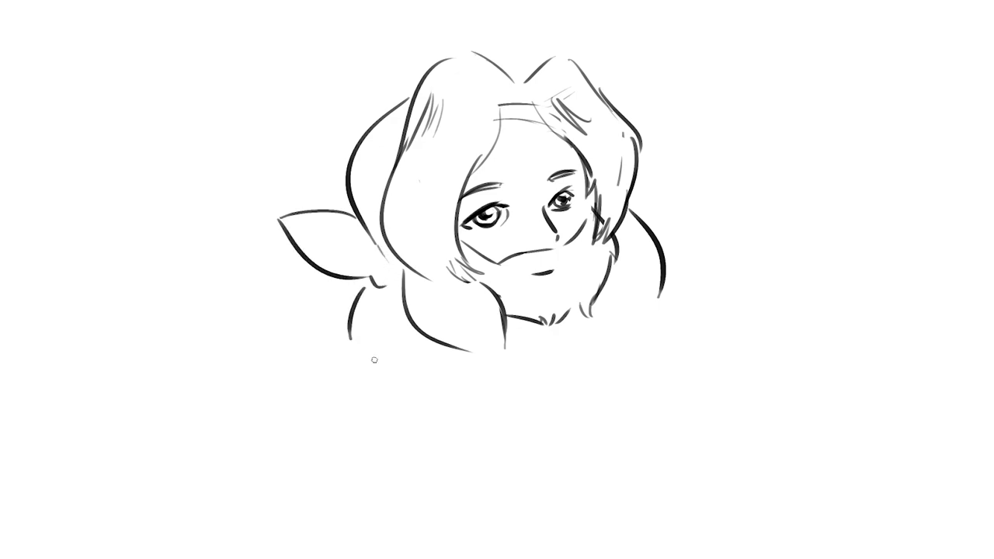
Draw a wide bulging curve below the flap and a shoulder curve under the face's right side
key("ctrl+z")
left_click_drag(370, 274, 346, 364)
key("ctrl+z")
left_click_drag(360, 278, 342, 365)
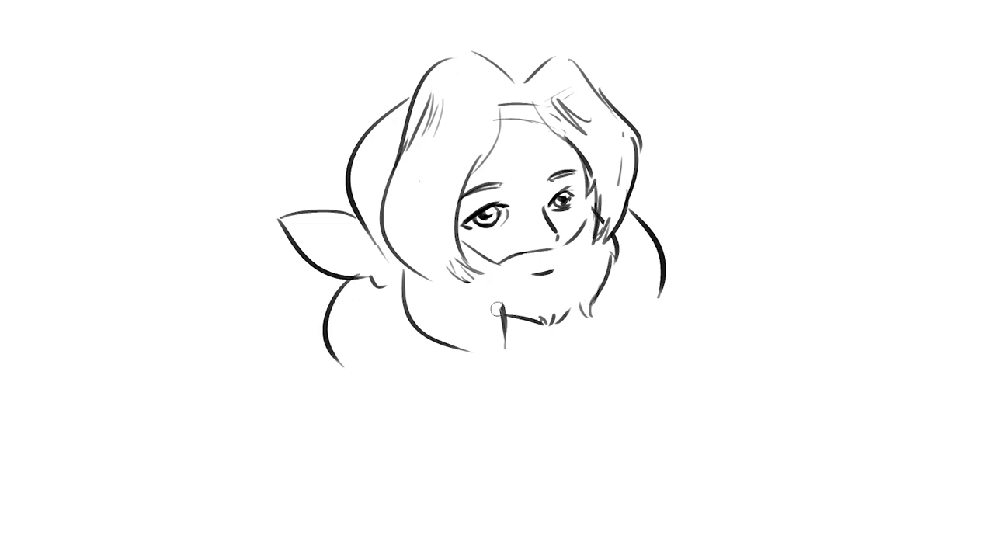
left_click_drag(602, 288, 641, 322)
Redraw the right outer hood curve slightly narrower beside the head
mouse_move(610, 245)
left_mouse_down()
mouse_move(617, 280)
mouse_move(641, 210)
mouse_move(663, 283)
mouse_move(652, 229)
mouse_move(652, 312)
left_mouse_up()
key("ctrl+z")
left_click_drag(626, 206, 652, 323)
key("ctrl+z")
left_click_drag(626, 210, 657, 310)
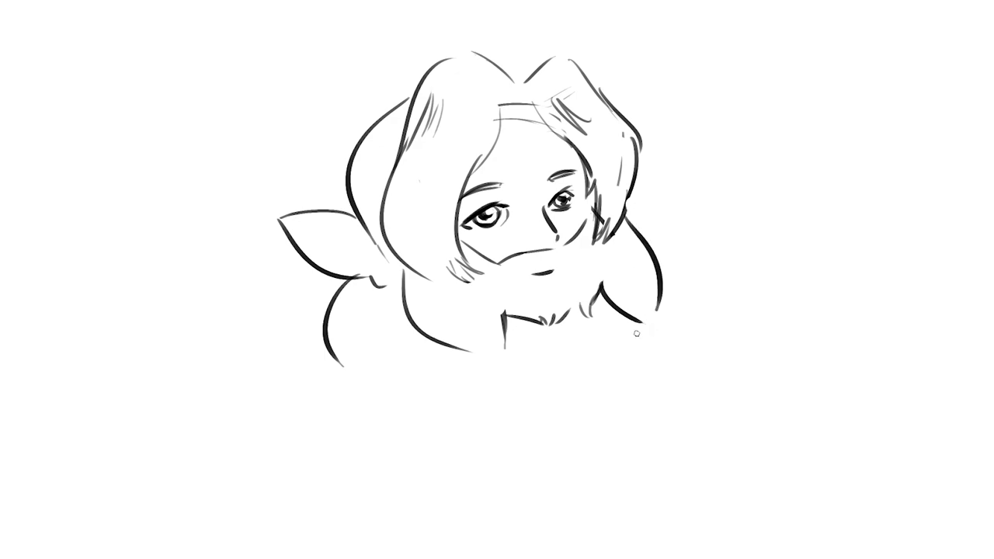
Draw left, centre and right hair strands flowing below the head
left_click_drag(450, 350, 534, 410)
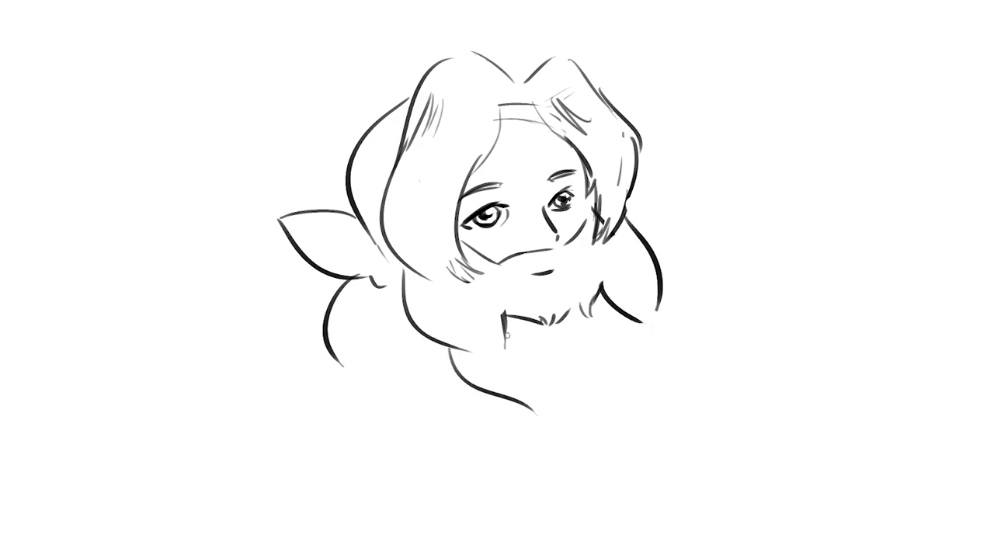
left_click_drag(506, 333, 550, 422)
left_click_drag(623, 315, 669, 382)
key("ctrl+z")
left_click_drag(624, 317, 672, 384)
left_click_drag(659, 306, 673, 357)
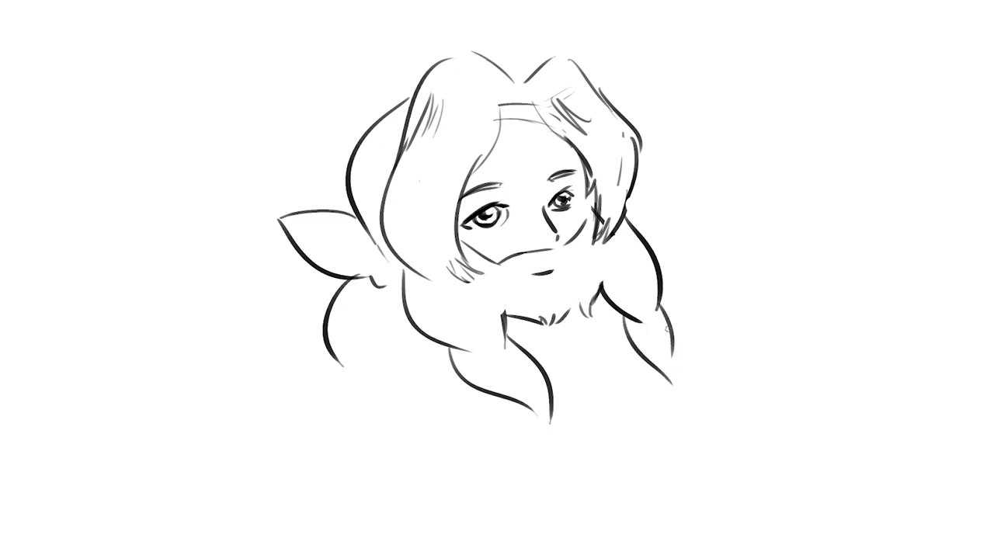
Draw bangs across the forehead and a bold hair outline over the left top
mouse_move(480, 166)
left_mouse_down()
mouse_move(491, 78)
mouse_move(482, 67)
mouse_move(516, 124)
mouse_move(536, 105)
mouse_move(548, 208)
left_mouse_up()
key("ctrl+z")
left_click_drag(521, 122, 546, 195)
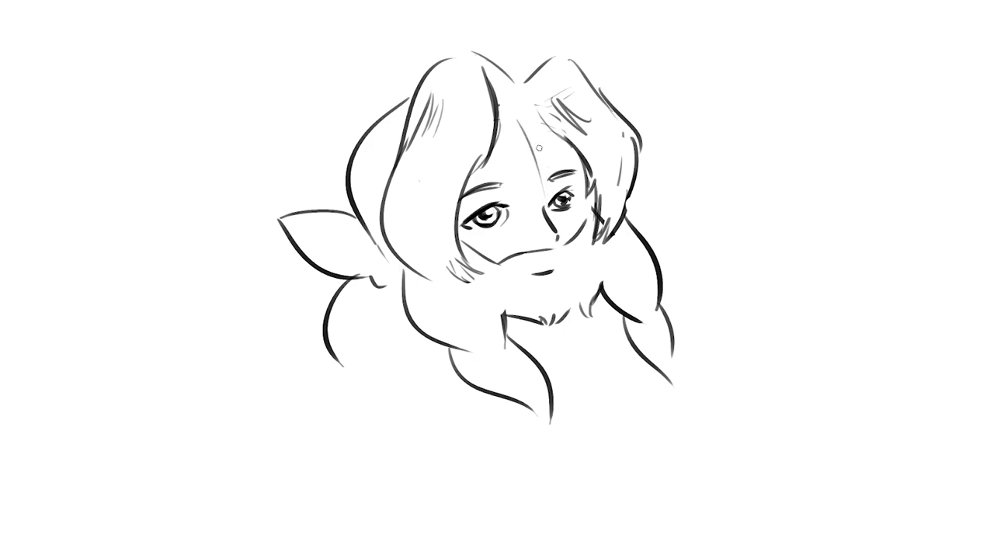
mouse_move(495, 148)
left_mouse_down()
mouse_move(551, 144)
mouse_move(550, 126)
mouse_move(553, 136)
left_mouse_up()
key("ctrl+z")
key("ctrl+z")
left_click_drag(414, 105, 432, 51)
key("ctrl+z")
mouse_move(401, 144)
left_mouse_down()
mouse_move(455, 40)
mouse_move(481, 52)
mouse_move(546, 30)
mouse_move(614, 104)
left_mouse_up()
Add inner ear curves and bang strands, and erase the vertical face guideline
mouse_move(536, 74)
left_mouse_down()
mouse_move(550, 67)
mouse_move(598, 105)
left_mouse_up()
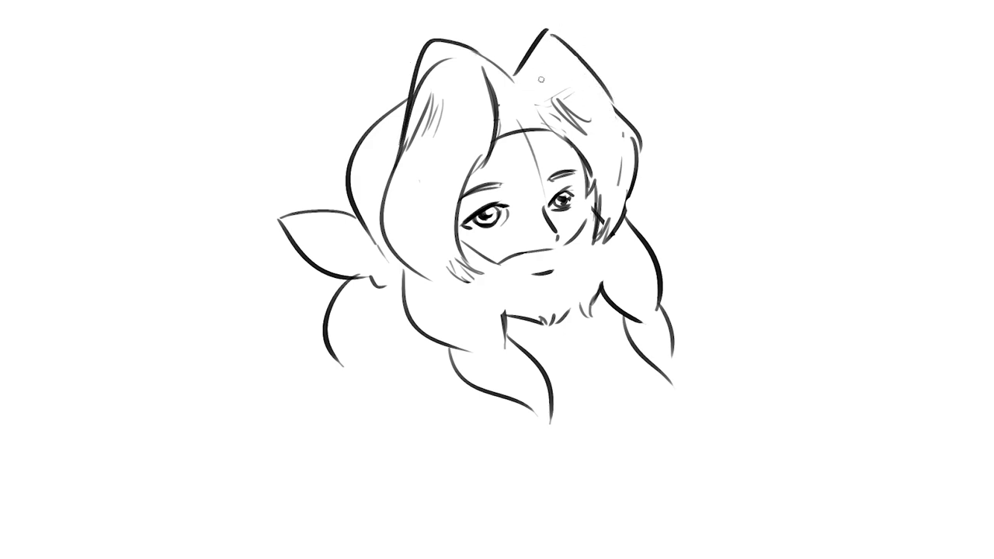
left_click_drag(533, 73, 578, 151)
left_click_drag(499, 98, 509, 138)
left_click_drag(493, 74, 508, 132)
mouse_move(530, 96)
left_mouse_down()
mouse_move(533, 129)
mouse_move(544, 125)
left_mouse_up()
left_click_drag(542, 194, 531, 144)
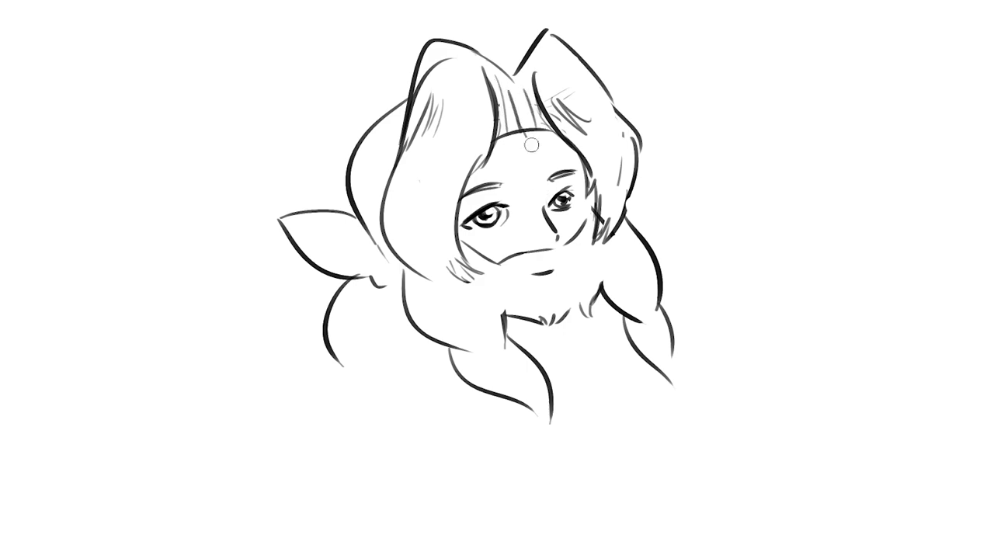
mouse_move(729, 362)
left_mouse_down()
mouse_move(769, 288)
mouse_move(776, 252)
mouse_move(858, 296)
left_mouse_up()
Redraw the raised hand's top and curved left side, with a line rising from it
key("ctrl+z")
mouse_move(774, 284)
left_mouse_down()
mouse_move(817, 236)
mouse_move(886, 314)
left_mouse_up()
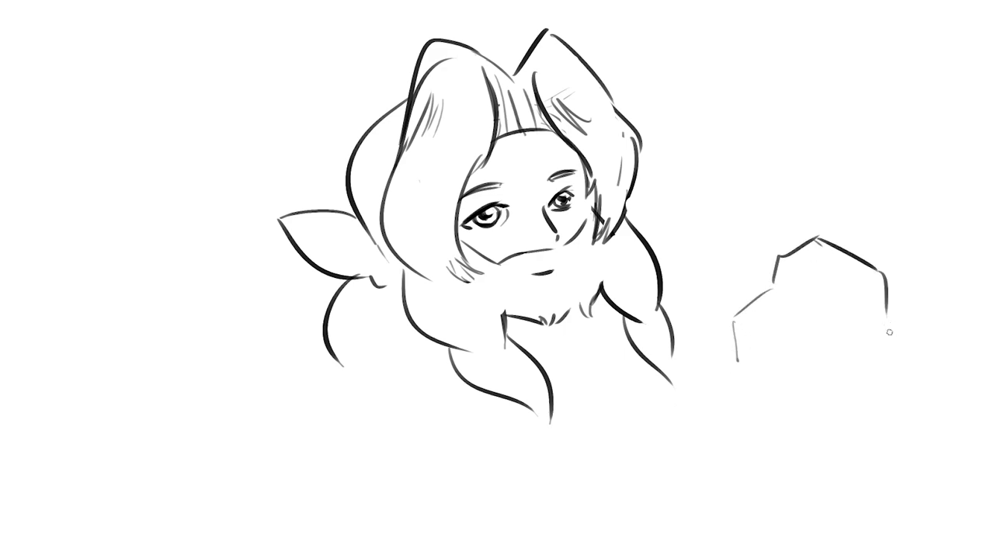
left_click_drag(845, 249, 893, 196)
left_click_drag(836, 241, 881, 196)
mouse_move(775, 286)
left_mouse_down()
mouse_move(745, 316)
mouse_move(743, 396)
left_mouse_up()
key("ctrl+z")
mouse_move(778, 251)
left_mouse_down()
mouse_move(707, 332)
mouse_move(728, 343)
left_mouse_up()
Draw the neck, the curved shoulder outline and the left arm line
left_click_drag(569, 317, 577, 346)
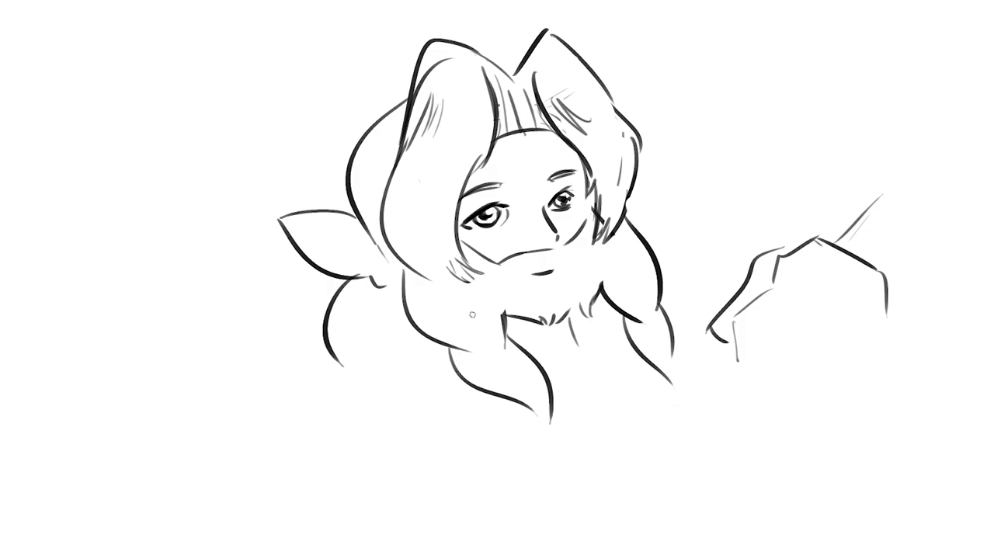
left_click_drag(429, 341, 401, 380)
key("ctrl+z")
mouse_move(429, 342)
left_mouse_down()
mouse_move(401, 381)
mouse_move(454, 414)
left_mouse_up()
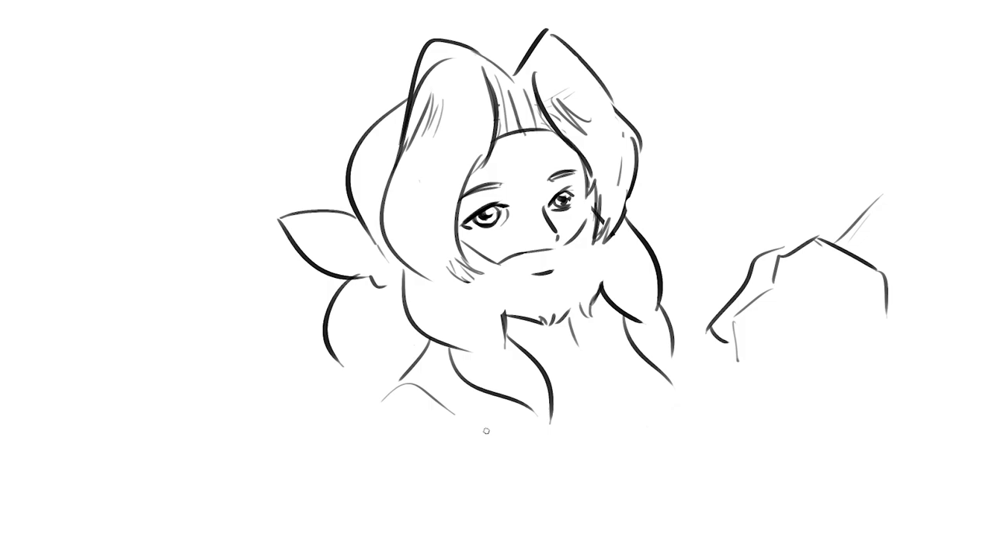
mouse_move(315, 447)
left_mouse_down()
mouse_move(431, 380)
mouse_move(435, 400)
left_mouse_up()
key("ctrl+z")
left_click_drag(320, 449, 302, 525)
key("ctrl+z")
left_click_drag(329, 418, 299, 519)
Draw the collarbone, a chest stroke, the arm line and a neck line beside the fur
left_click_drag(474, 431, 486, 489)
left_click_drag(435, 373, 578, 454)
key("ctrl+z")
left_click_drag(419, 358, 531, 438)
key("ctrl+z")
left_click_drag(425, 363, 532, 470)
left_click_drag(504, 427, 613, 477)
key("ctrl+z")
mouse_move(515, 444)
left_mouse_down()
mouse_move(615, 510)
mouse_move(620, 397)
left_mouse_up()
mouse_move(575, 335)
left_mouse_down()
mouse_move(614, 388)
mouse_move(656, 384)
left_mouse_up()
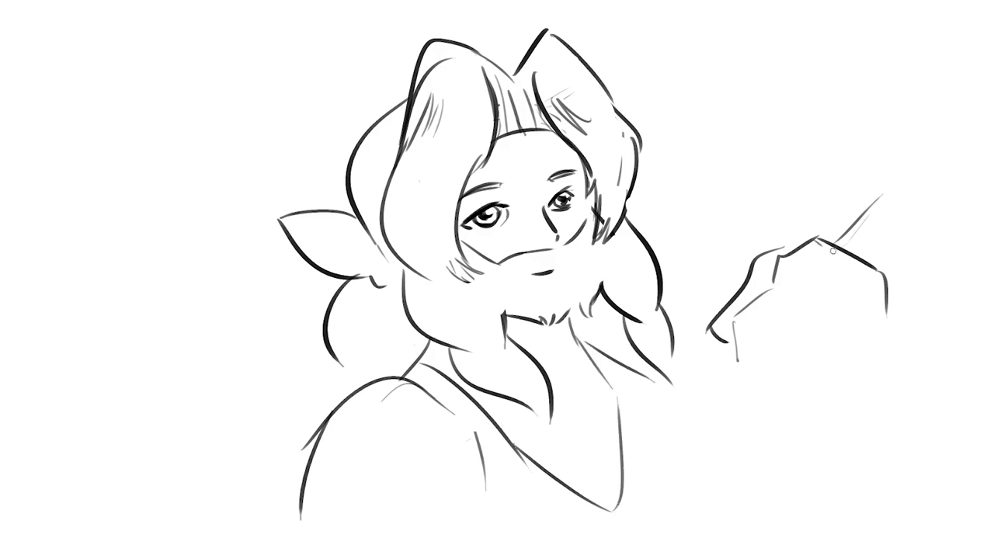
Draw a long stick rising from the hand and shift the whole drawing left
left_click_drag(835, 246, 936, 144)
key("ctrl+t")
left_click_drag(721, 255, 593, 256)
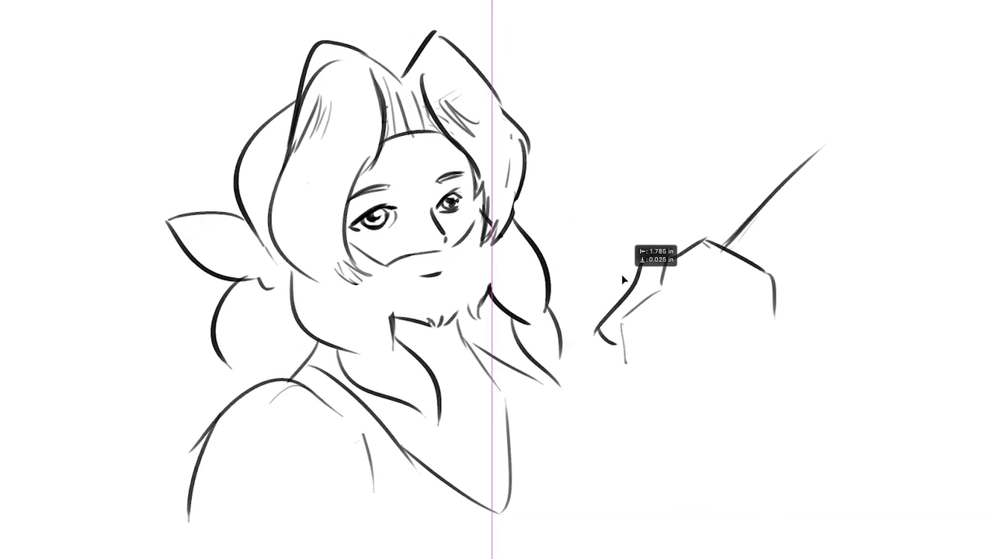
Commit the new position, add lashes at the right eye, and draw an upturned smile
key("Return")
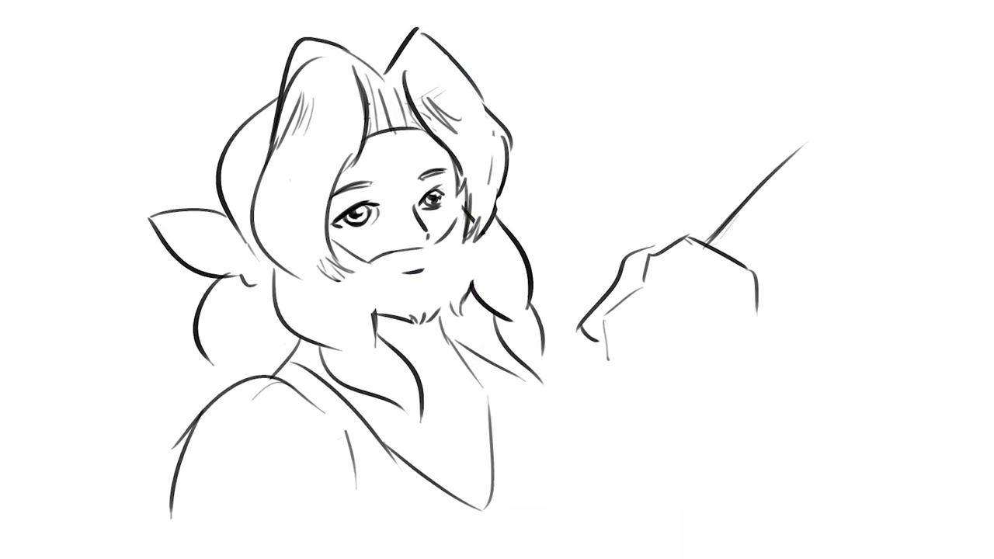
left_click_drag(441, 193, 452, 186)
left_click_drag(438, 191, 450, 177)
left_click_drag(397, 267, 429, 267)
key("ctrl+z")
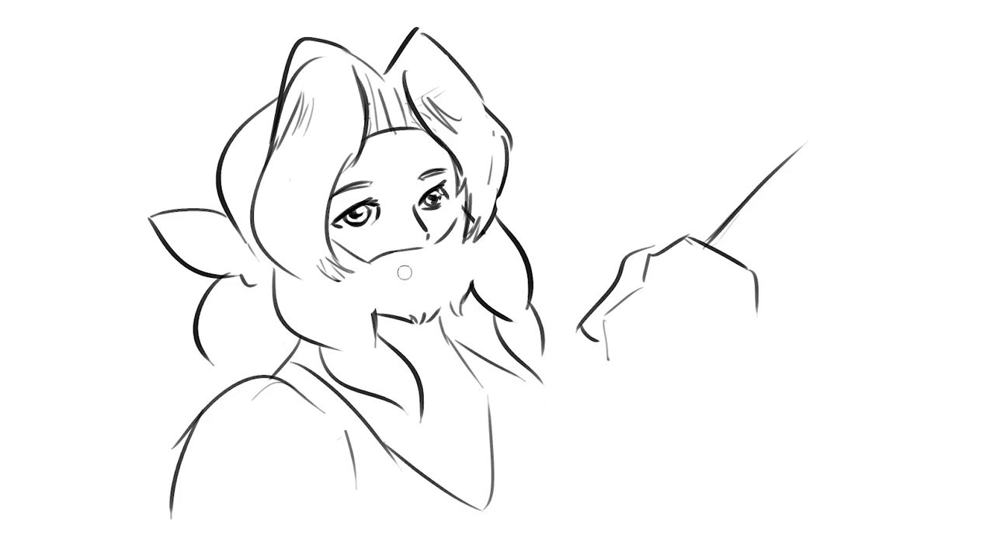
left_click_drag(402, 268, 436, 260)
key("ctrl+z")
Draw a forearm edge running down-left from the raised hand
left_click_drag(452, 333, 497, 327)
key("ctrl+z")
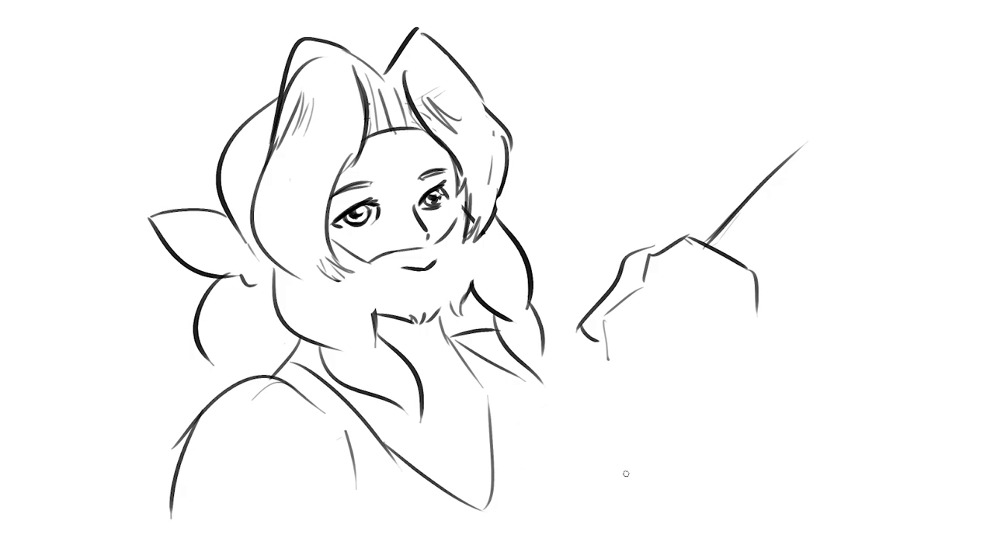
left_click_drag(598, 362, 451, 536)
key("ctrl+z")
left_click_drag(605, 364, 447, 558)
key("ctrl+z")
mouse_move(604, 351)
left_mouse_down()
mouse_move(515, 458)
mouse_move(531, 492)
left_mouse_up()
Draw the bat's long edge up to the top-right with a rounded top
left_click_drag(704, 237, 854, 77)
key("ctrl+z")
left_click_drag(706, 239, 919, 2)
key("ctrl+z")
mouse_move(918, 5)
left_mouse_down()
mouse_move(975, 23)
mouse_move(980, 71)
mouse_move(798, 258)
left_mouse_up()
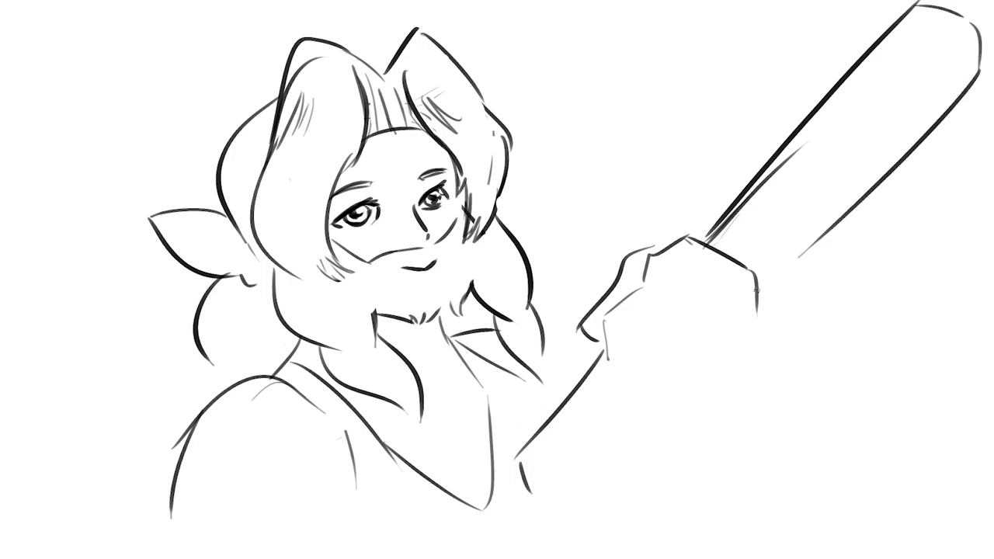
Draw finger lines, knuckles and both side outlines on the gripping hand
left_click_drag(642, 288, 658, 269)
mouse_move(716, 300)
left_mouse_down()
mouse_move(750, 292)
mouse_move(673, 370)
left_mouse_up()
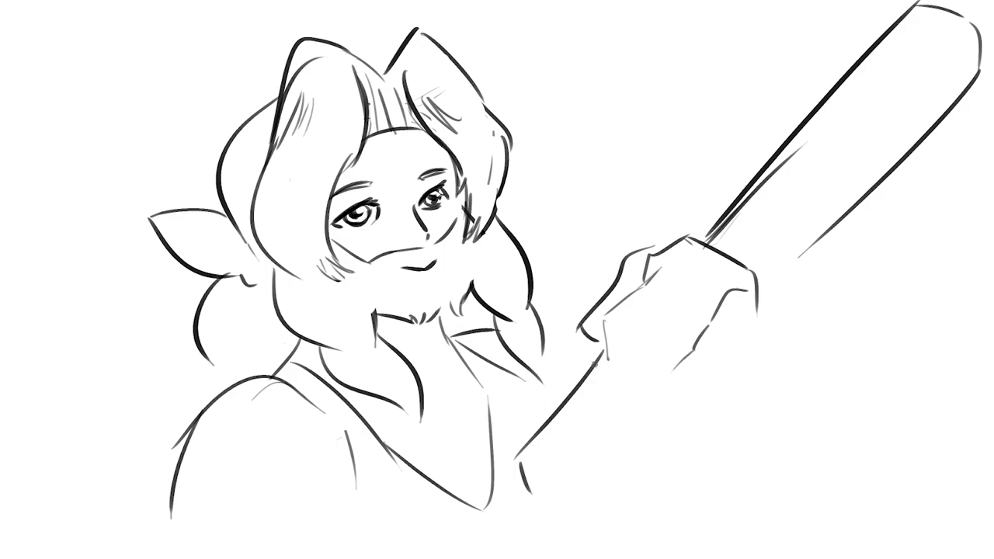
left_click_drag(612, 333, 637, 381)
key("ctrl+z")
left_click_drag(618, 344, 638, 393)
mouse_move(634, 294)
left_mouse_down()
mouse_move(601, 359)
mouse_move(632, 297)
mouse_move(661, 273)
mouse_move(638, 284)
mouse_move(676, 257)
left_mouse_up()
key("ctrl+z")
key("ctrl+z")
left_click_drag(758, 288, 753, 371)
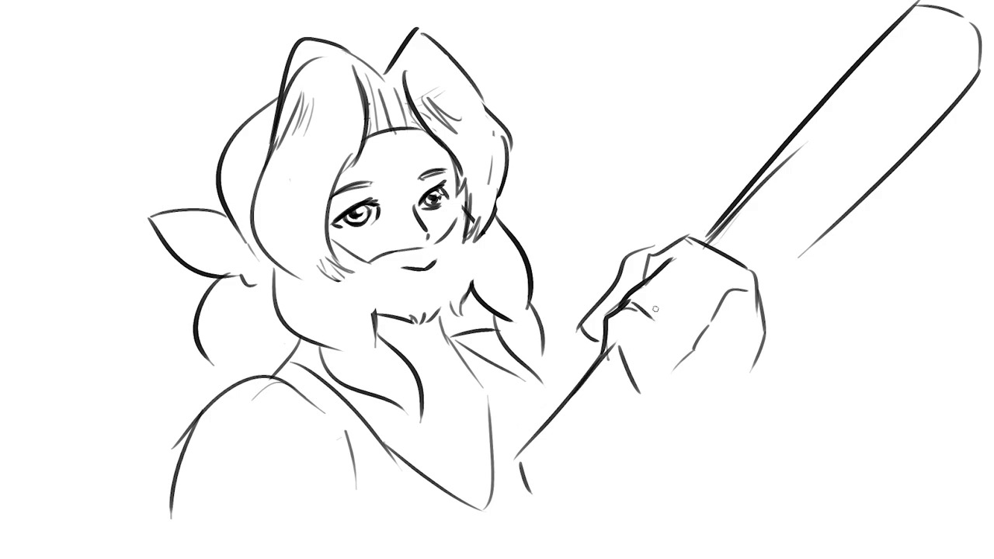
left_click_drag(628, 306, 659, 327)
left_click_drag(647, 281, 683, 301)
Extend the bat's lower edge to the hand and the shaft below it
left_click_drag(765, 295, 879, 186)
left_click_drag(643, 407, 583, 471)
mouse_move(527, 483)
left_mouse_down()
mouse_move(465, 558)
mouse_move(530, 483)
left_mouse_up()
left_click_drag(545, 332, 592, 359)
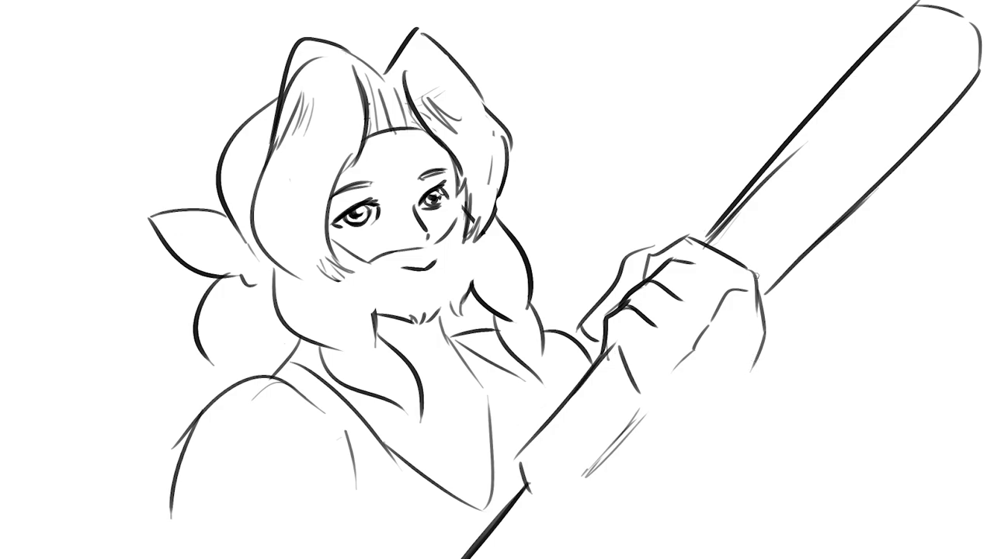
Erase the bat's rounded top and ink a sharpened pencil tip
left_click_drag(905, 16, 943, 8)
left_click_drag(885, 35, 963, 15)
mouse_move(978, 78)
left_mouse_down()
mouse_move(979, 28)
mouse_move(943, 142)
left_mouse_up()
mouse_move(878, 42)
left_mouse_down()
mouse_move(831, 93)
mouse_move(860, 65)
left_mouse_up()
key("e")
mouse_move(809, 114)
left_mouse_down()
mouse_move(864, 56)
mouse_move(937, 115)
left_mouse_up()
mouse_move(868, 59)
left_mouse_down()
mouse_move(963, 25)
mouse_move(936, 107)
left_mouse_up()
mouse_move(966, 27)
left_mouse_down()
mouse_move(936, 106)
mouse_move(937, 57)
left_mouse_up()
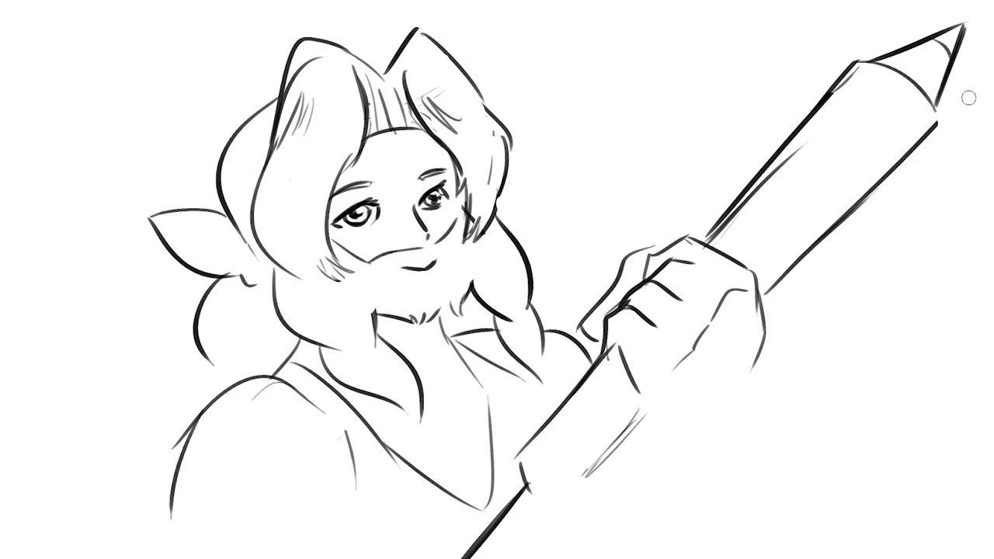
Draw the pencil's lower-left edge extending below the hand
left_click_drag(518, 482, 457, 558)
key("ctrl+z")
left_click_drag(525, 472, 450, 558)
left_click_drag(538, 506, 503, 558)
key("ctrl+z")
Lengthen the wrist line, then erase and redraw the hand's right edge
key("ctrl+z")
mouse_move(539, 503)
left_mouse_down()
mouse_move(505, 556)
mouse_move(563, 508)
mouse_move(652, 408)
left_mouse_up()
mouse_move(626, 348)
left_mouse_down()
mouse_move(670, 429)
mouse_move(661, 421)
left_mouse_up()
key("ctrl+z")
left_click_drag(757, 357, 728, 401)
key("ctrl+z")
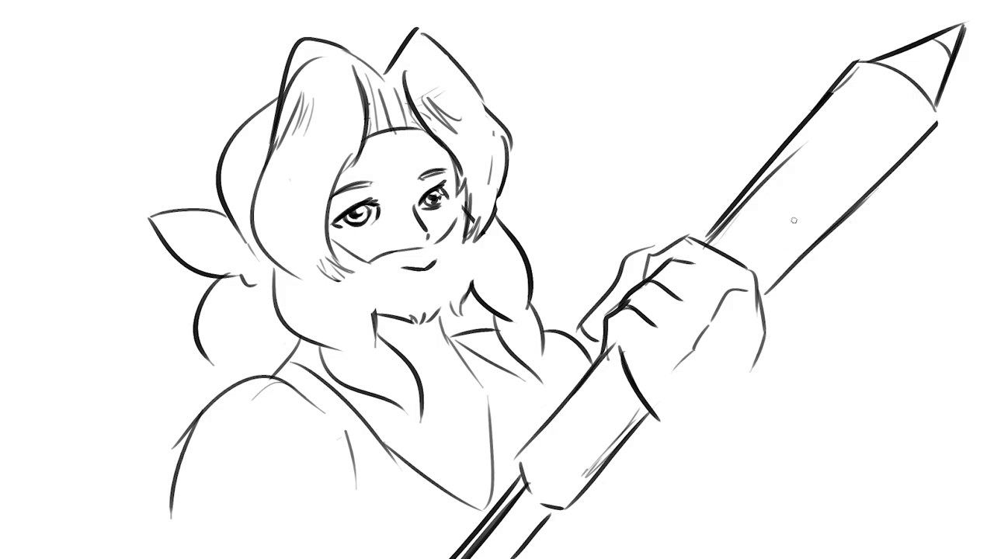
key("e")
mouse_move(674, 360)
left_mouse_down()
mouse_move(761, 293)
mouse_move(762, 376)
left_mouse_up()
key("e")
key("ctrl+z")
left_click_drag(761, 276, 761, 396)
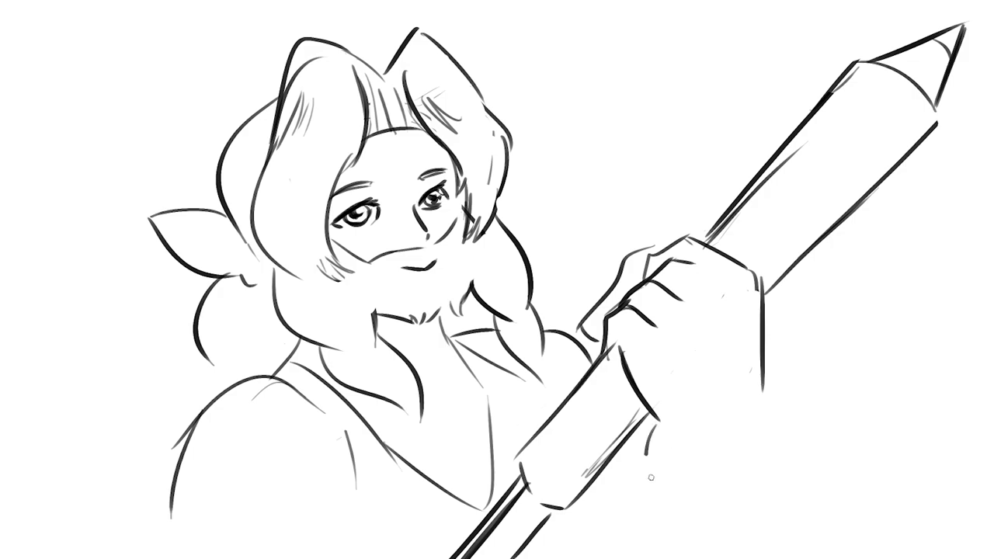
Draw two cuff bands at the wrist, a bulging cuff edge, sleeve and chest lines
mouse_move(647, 427)
left_mouse_down()
mouse_move(769, 463)
mouse_move(750, 407)
left_mouse_up()
key("ctrl+z")
mouse_move(663, 428)
left_mouse_down()
mouse_move(769, 398)
mouse_move(768, 464)
left_mouse_up()
mouse_move(664, 477)
left_mouse_down()
mouse_move(765, 498)
mouse_move(767, 488)
left_mouse_up()
key("ctrl+z")
left_click_drag(677, 485, 679, 552)
left_click_drag(780, 465, 808, 547)
key("ctrl+z")
key("ctrl+z")
mouse_move(785, 436)
left_mouse_down()
mouse_move(762, 492)
mouse_move(767, 475)
mouse_move(827, 556)
left_mouse_up()
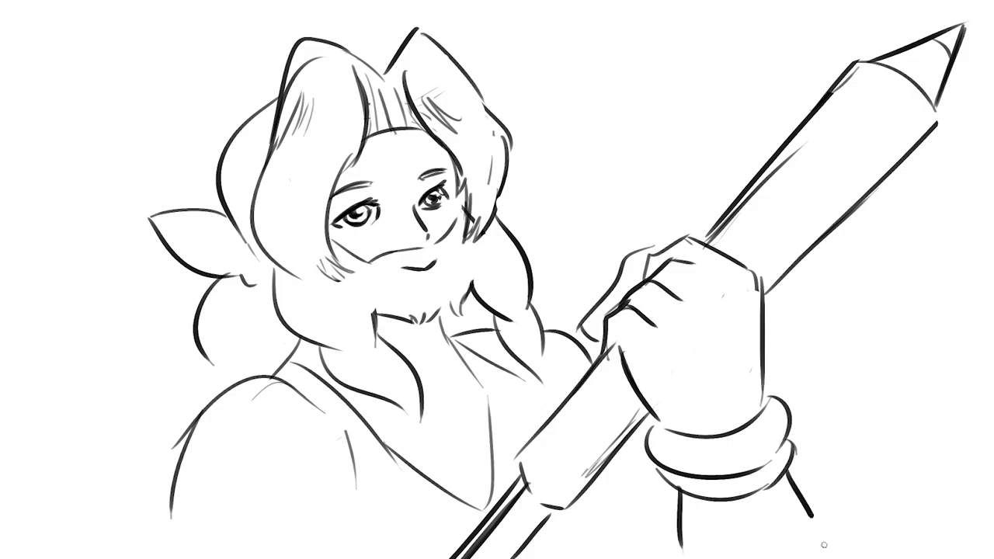
left_click_drag(368, 432, 428, 532)
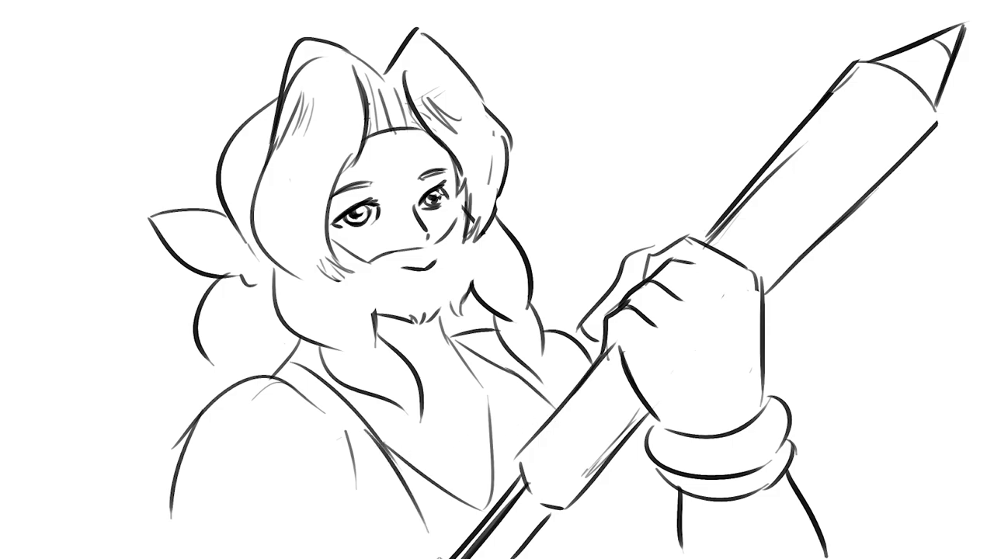
Draw a short line below the pencil and outline the left shoulder
left_click_drag(589, 486, 626, 556)
key("ctrl+z")
left_click_drag(588, 500, 604, 557)
left_click_drag(179, 431, 156, 557)
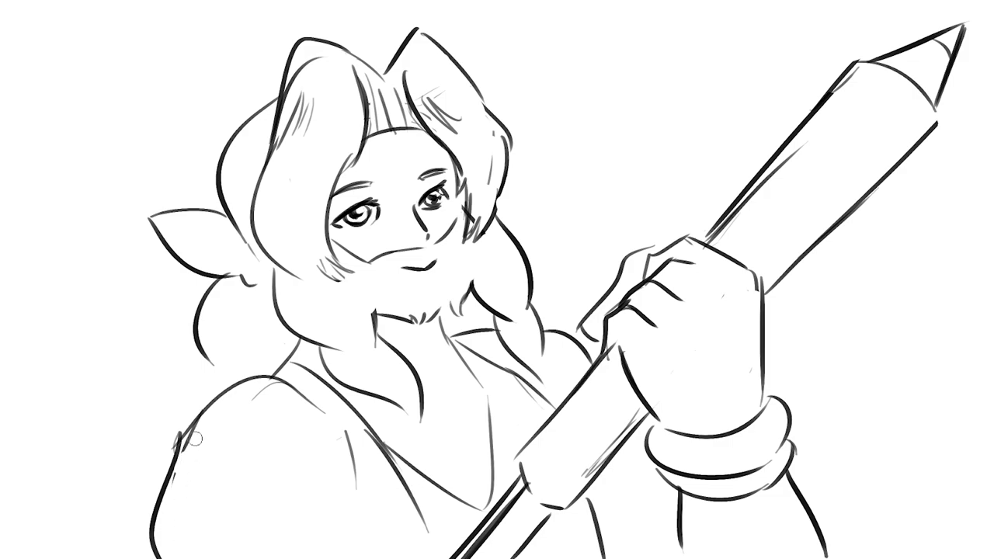
Draw wavy hair strands curling down the chest, ending in a small curl
mouse_move(200, 354)
left_mouse_down()
mouse_move(180, 449)
mouse_move(190, 409)
left_mouse_up()
key("ctrl+z")
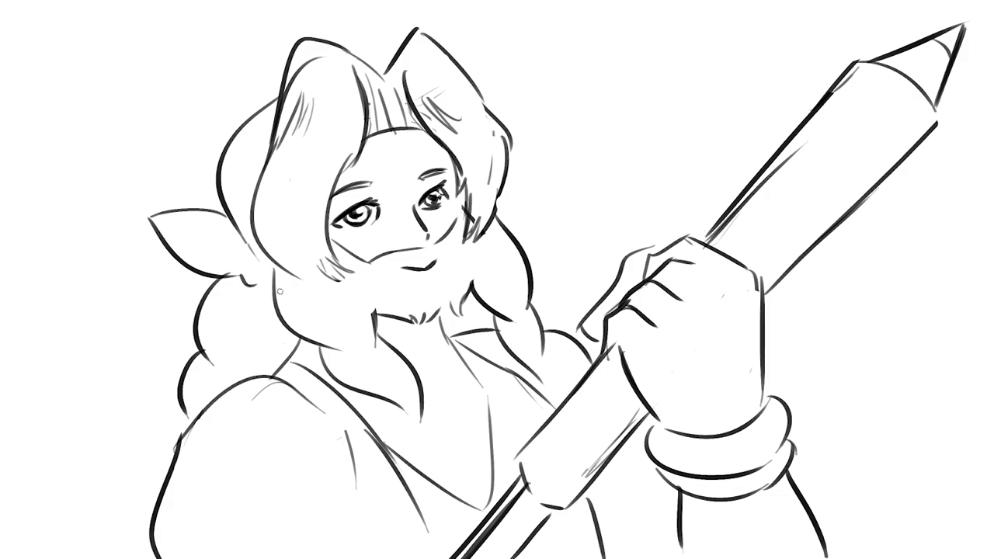
left_click_drag(392, 425, 372, 486)
key("ctrl+z")
left_click_drag(396, 423, 377, 493)
left_click_drag(411, 410, 368, 503)
left_click_drag(380, 460, 358, 491)
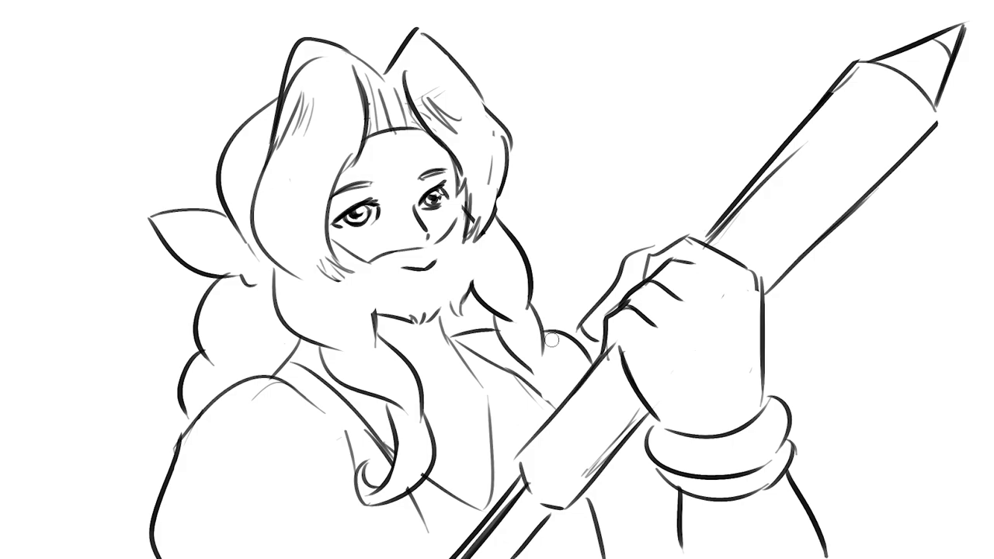
Add a curve under the chin fur and spiky tufts along its right edge
left_click_drag(374, 314, 431, 351)
key("ctrl+z")
mouse_move(374, 316)
left_mouse_down()
mouse_move(428, 349)
mouse_move(430, 310)
left_mouse_up()
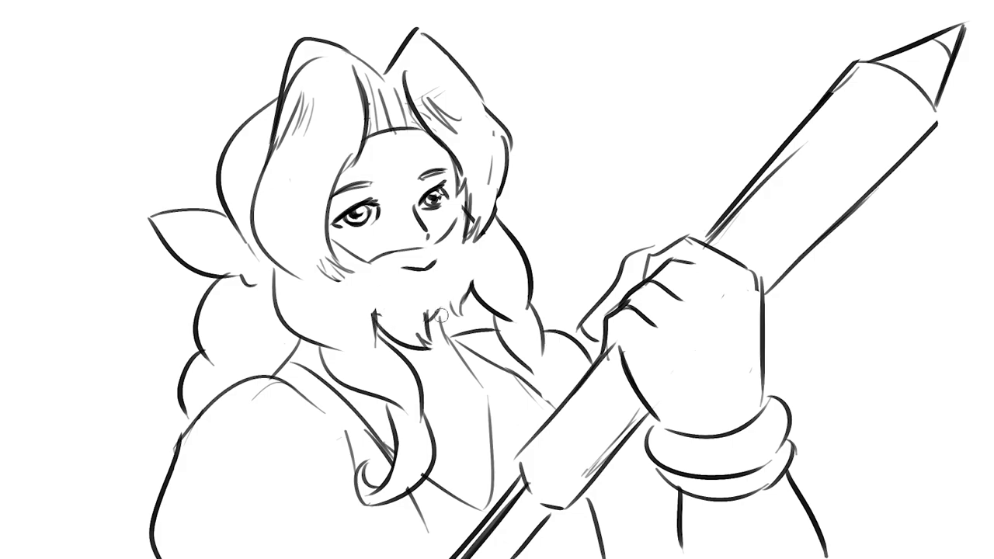
key("ctrl+z")
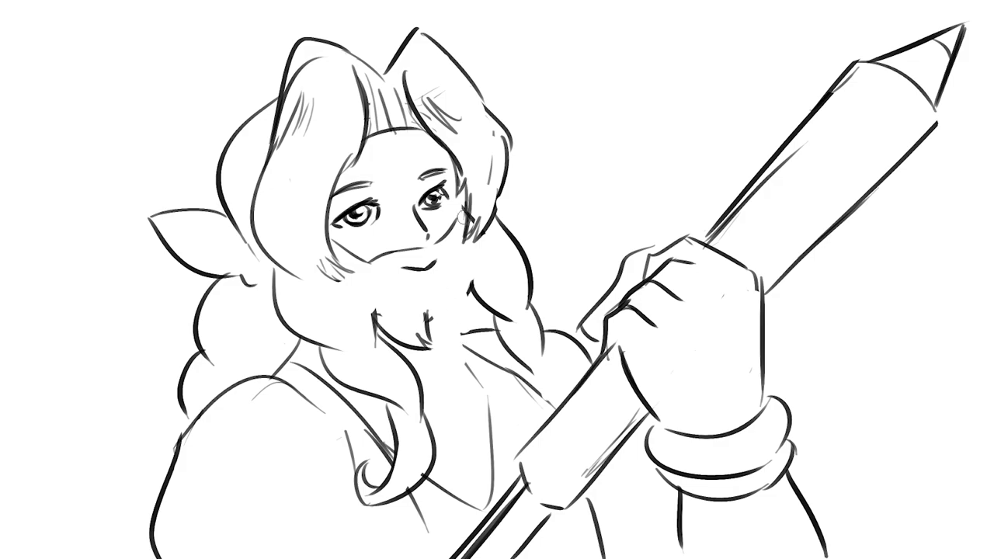
left_click_drag(446, 312, 454, 340)
left_click_drag(466, 312, 455, 342)
mouse_move(472, 289)
left_mouse_down()
mouse_move(454, 339)
mouse_move(456, 326)
mouse_move(428, 333)
left_mouse_up()
key("ctrl+z")
key("ctrl+z")
key("ctrl+z")
key("ctrl+z")
key("ctrl+z")
left_click_drag(465, 315, 454, 339)
left_click_drag(475, 284, 459, 334)
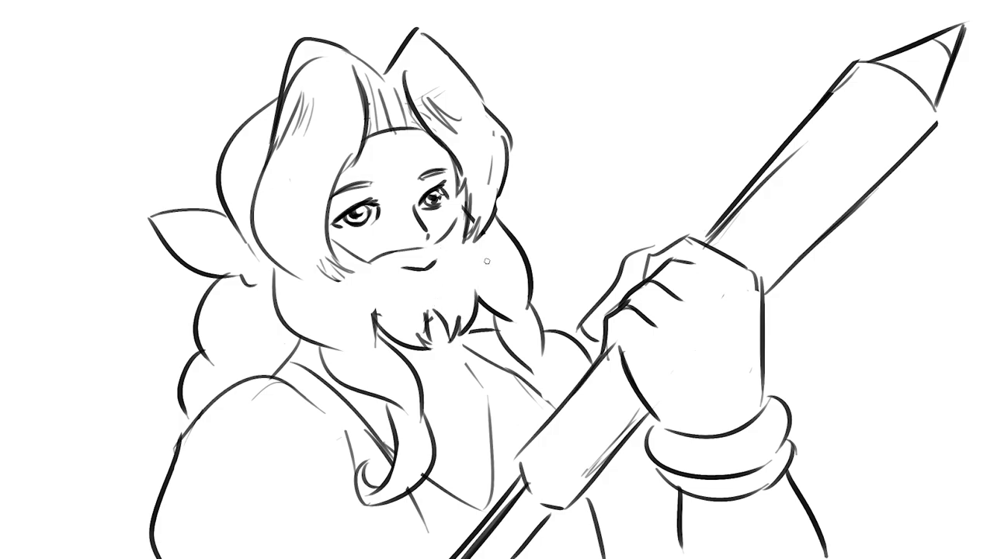
Add hair strands beside the pencil, darken the central fur tuft, and mark the right cheek
mouse_move(542, 349)
left_mouse_down()
mouse_move(560, 370)
mouse_move(551, 407)
left_mouse_up()
key("ctrl+z")
mouse_move(531, 373)
left_mouse_down()
mouse_move(552, 413)
mouse_move(581, 359)
mouse_move(551, 381)
left_mouse_up()
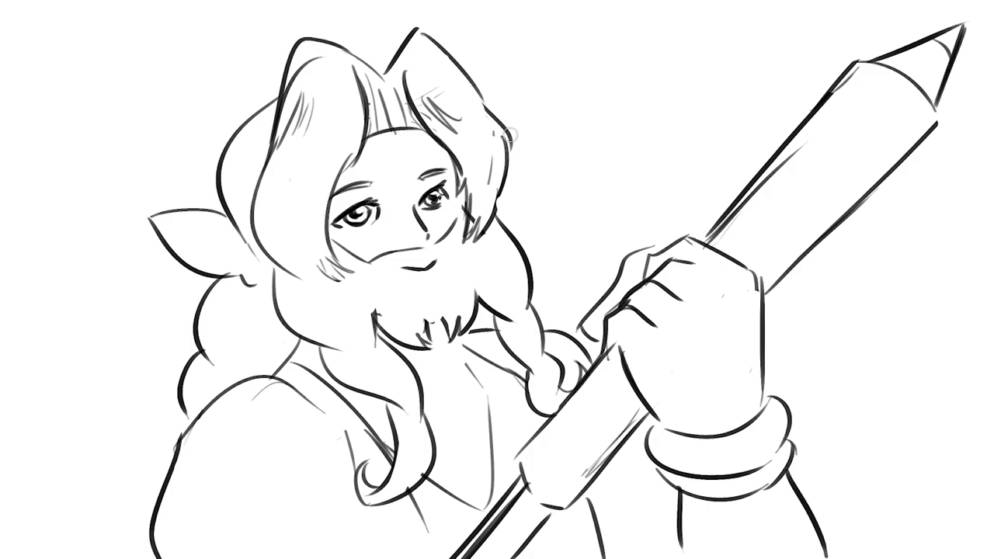
mouse_move(424, 325)
left_mouse_down()
mouse_move(436, 313)
mouse_move(445, 323)
left_mouse_up()
left_click_drag(455, 216, 466, 207)
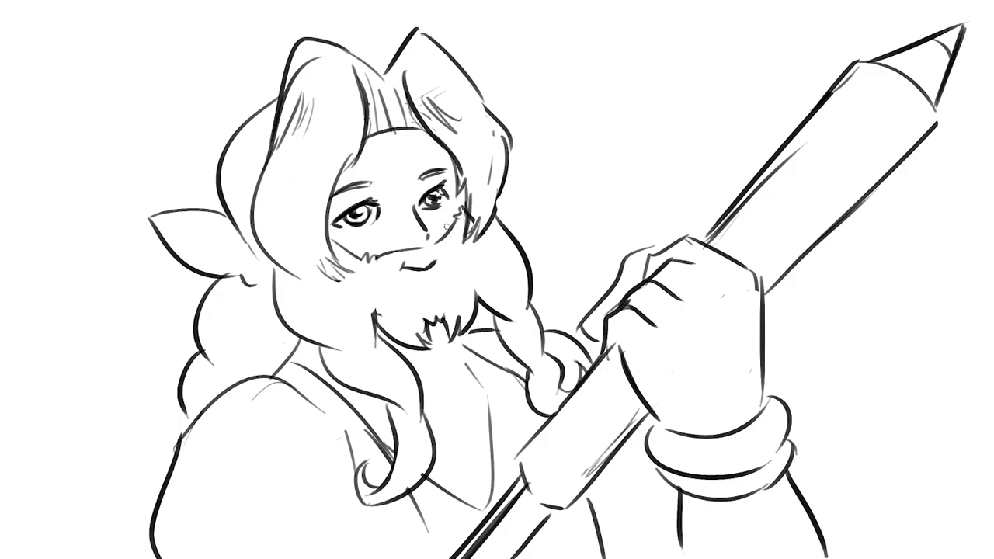
Draw curls and a curved bump right of the wrist cuff to start the sleeve
key("ctrl+z")
mouse_move(768, 351)
left_mouse_down()
mouse_move(844, 365)
mouse_move(829, 363)
left_mouse_up()
mouse_move(800, 486)
left_mouse_down()
mouse_move(843, 397)
mouse_move(834, 390)
left_mouse_up()
key("ctrl+z")
mouse_move(821, 347)
left_mouse_down()
mouse_move(844, 330)
mouse_move(880, 331)
left_mouse_up()
mouse_move(853, 433)
left_mouse_down()
mouse_move(918, 377)
mouse_move(843, 423)
left_mouse_up()
key("ctrl+z")
key("ctrl+z")
left_click_drag(905, 344, 853, 431)
Build the puffy sleeve with arcs over the top, sweeping it to the right edge
left_click_drag(864, 325, 901, 284)
left_click_drag(942, 311, 913, 373)
left_click_drag(908, 281, 950, 275)
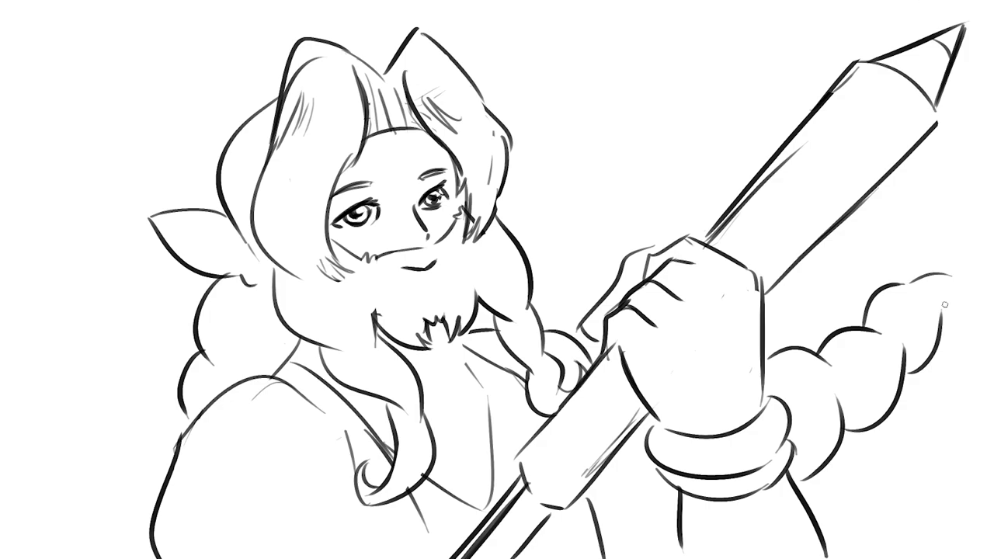
key("ctrl+z")
key("ctrl+z")
left_click_drag(910, 276, 977, 268)
left_click_drag(947, 328, 992, 325)
left_click_drag(942, 296, 932, 349)
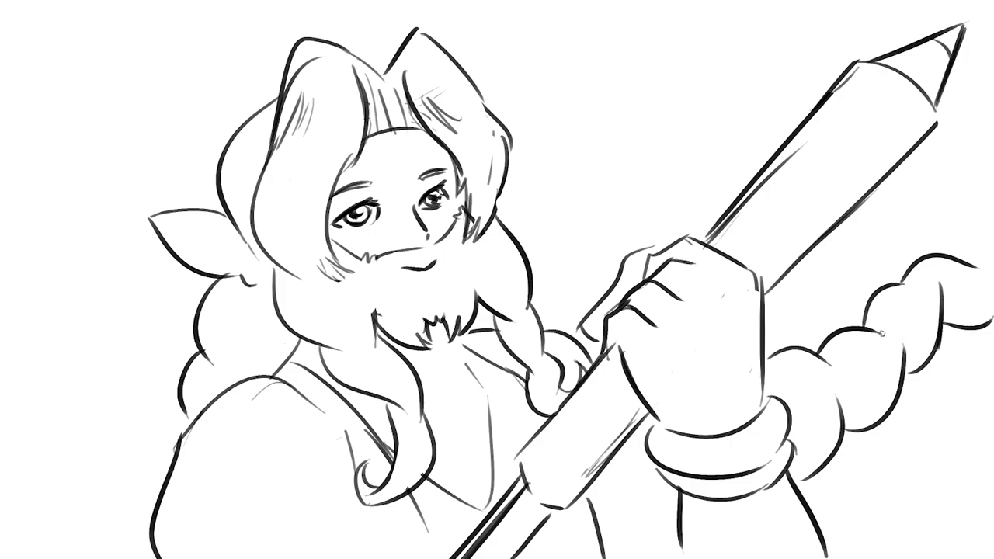
left_click_drag(827, 363, 854, 376)
Touch up the hair, hand contour and strands beside the left cheek
left_click_drag(284, 360, 295, 340)
left_click_drag(387, 519, 405, 557)
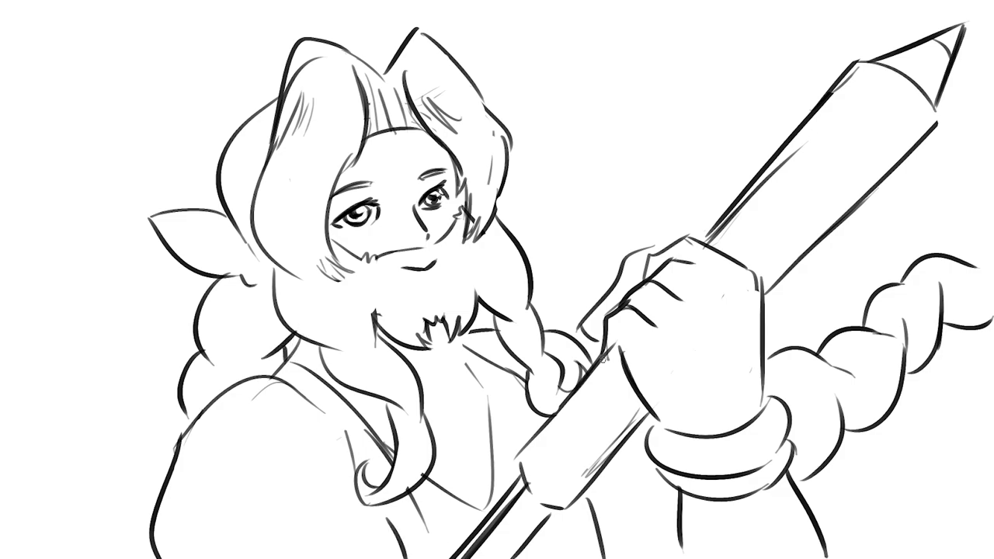
left_click_drag(616, 330, 632, 369)
mouse_move(289, 265)
left_mouse_down()
mouse_move(343, 282)
mouse_move(361, 273)
left_mouse_up()
left_click_drag(466, 188, 469, 234)
key("ctrl+z")
key("ctrl+z")
key("ctrl+z")
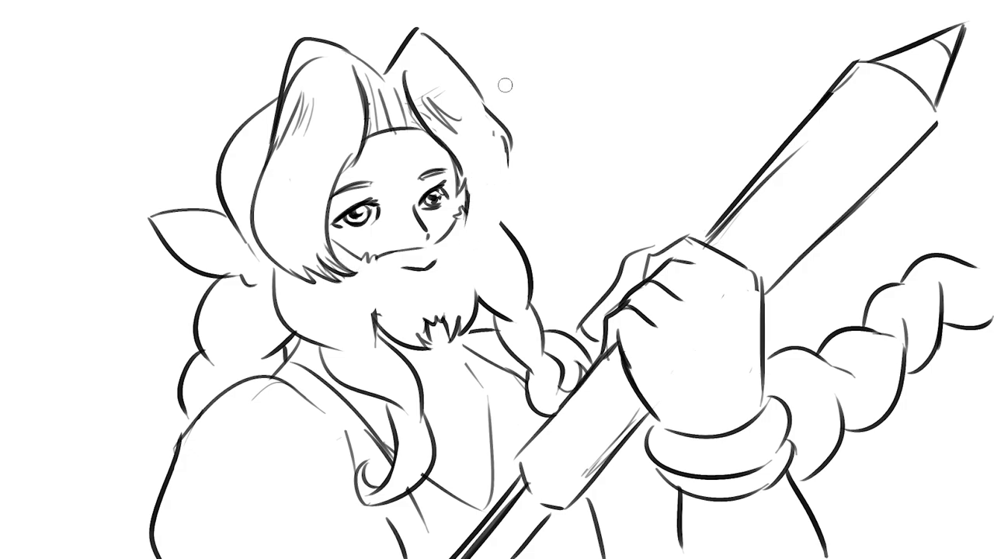
Redraw the hair edge beside the face and retry a lower-left hair stroke
mouse_move(459, 203)
left_mouse_down()
mouse_move(464, 242)
mouse_move(516, 172)
left_mouse_up()
left_click_drag(504, 135, 515, 172)
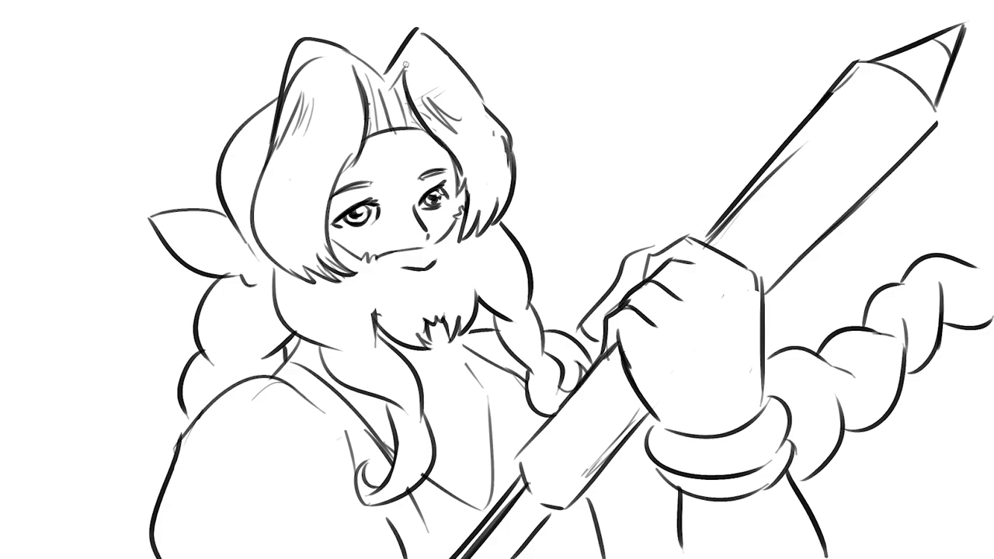
mouse_move(244, 238)
left_mouse_down()
mouse_move(276, 277)
mouse_move(280, 264)
left_mouse_up()
key("ctrl+z")
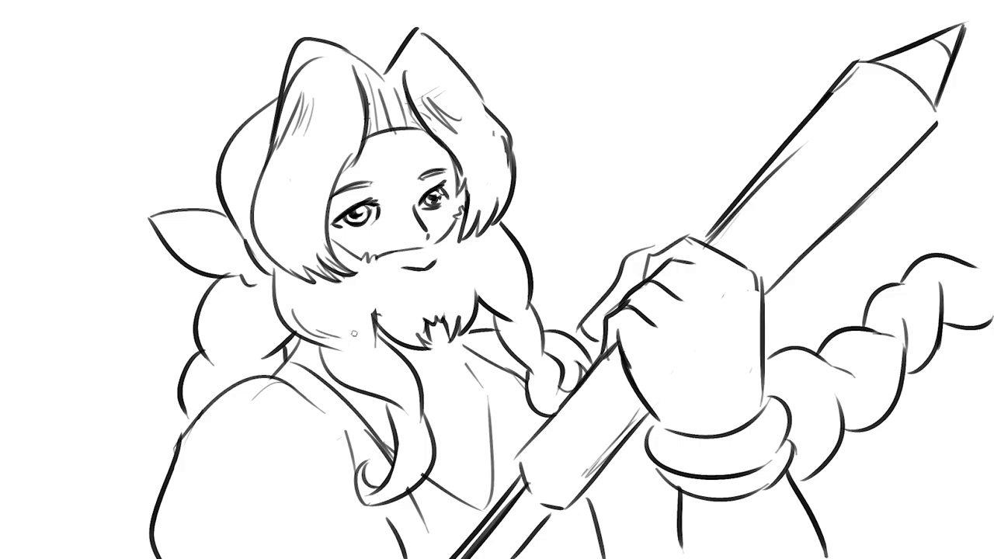
Draw two sparkles beside the hair, add right-eye lashes, and erase the pencil's inner line
mouse_move(580, 113)
left_mouse_down()
mouse_move(571, 140)
mouse_move(594, 130)
left_mouse_up()
mouse_move(561, 188)
left_mouse_down()
mouse_move(555, 207)
mouse_move(581, 198)
left_mouse_up()
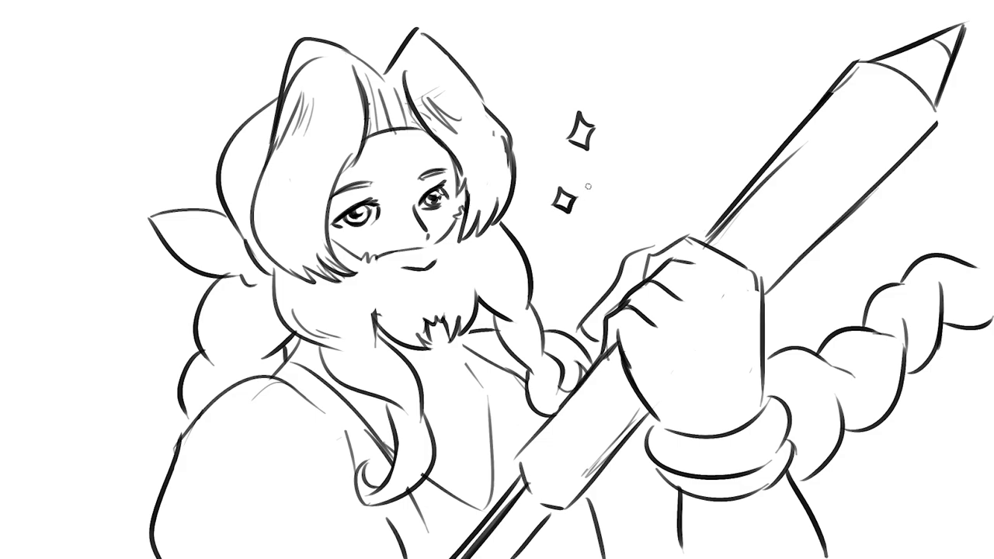
left_click_drag(444, 188, 454, 199)
left_click_drag(711, 245, 807, 129)
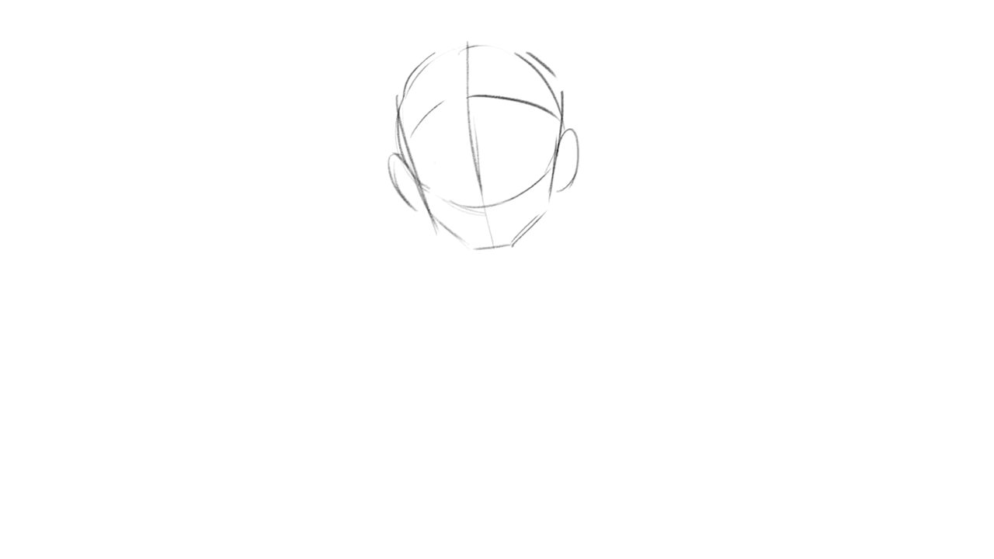
Sketch a faint neck line, then shrink, tilt and lower the head sketch and apply the transform
left_click_drag(455, 250, 453, 264)
key("ctrl+t")
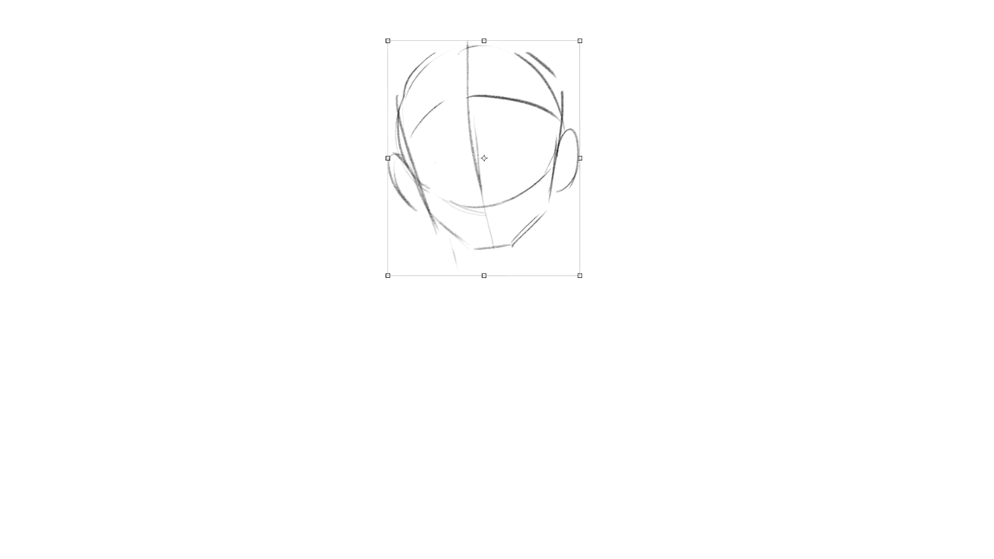
left_click_drag(563, 38, 562, 75)
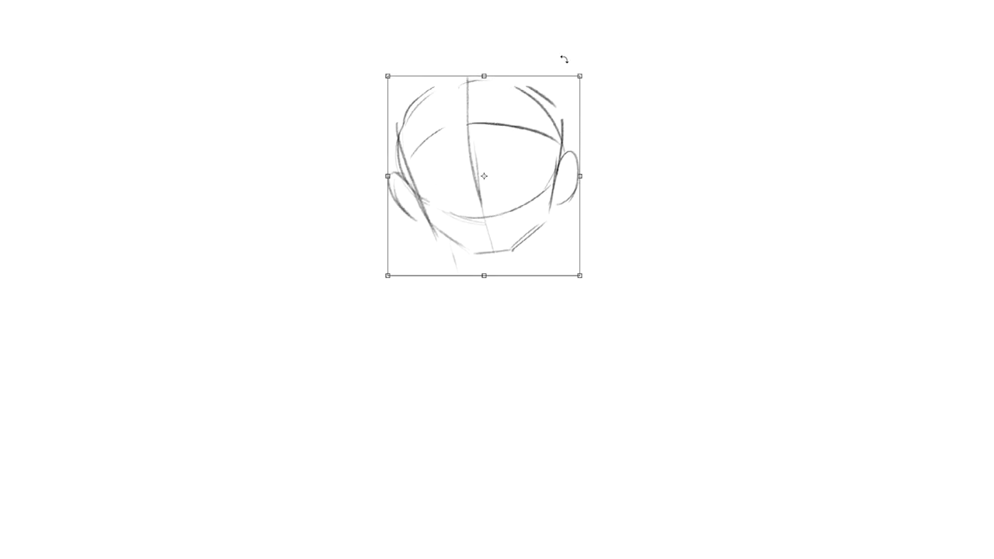
key("ctrl+z")
left_click_drag(484, 275, 484, 266)
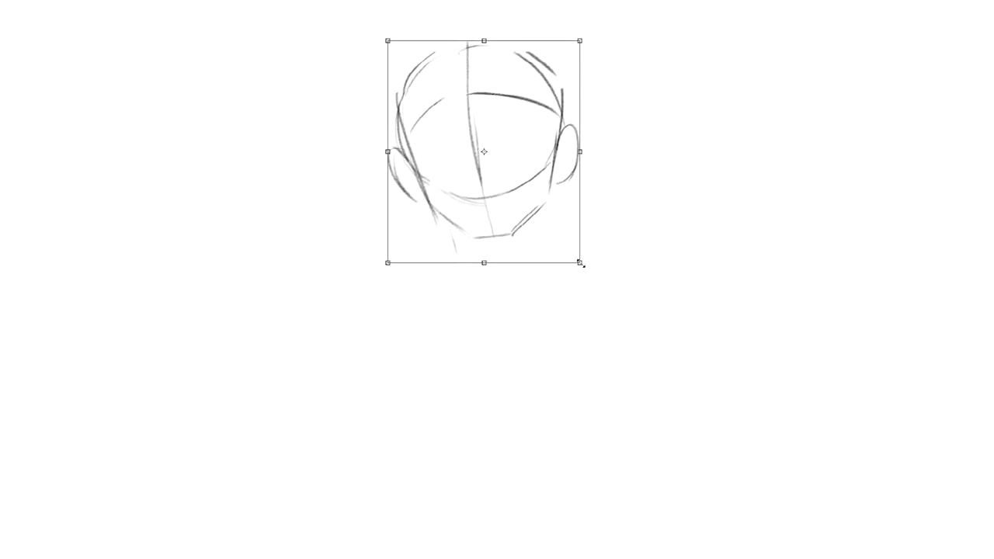
mouse_move(581, 262)
left_mouse_down()
mouse_move(559, 244)
mouse_move(567, 227)
left_mouse_up()
left_click_drag(530, 191, 538, 220)
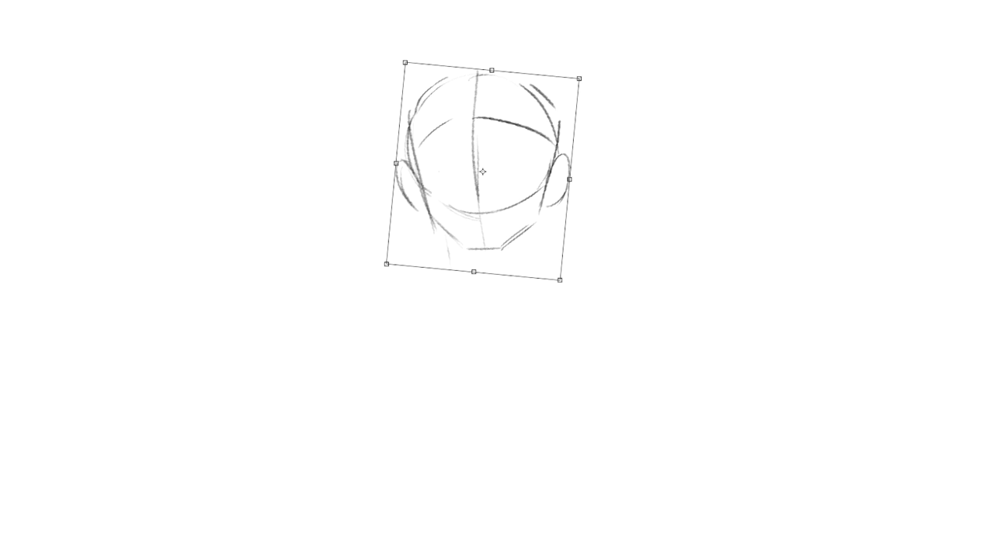
key("b")
left_click(669, 152)
Darken the left side of the head and jaw down to the chin
mouse_move(432, 83)
left_mouse_down()
mouse_move(410, 122)
mouse_move(430, 223)
mouse_move(477, 248)
left_mouse_up()
left_click_drag(421, 188, 433, 225)
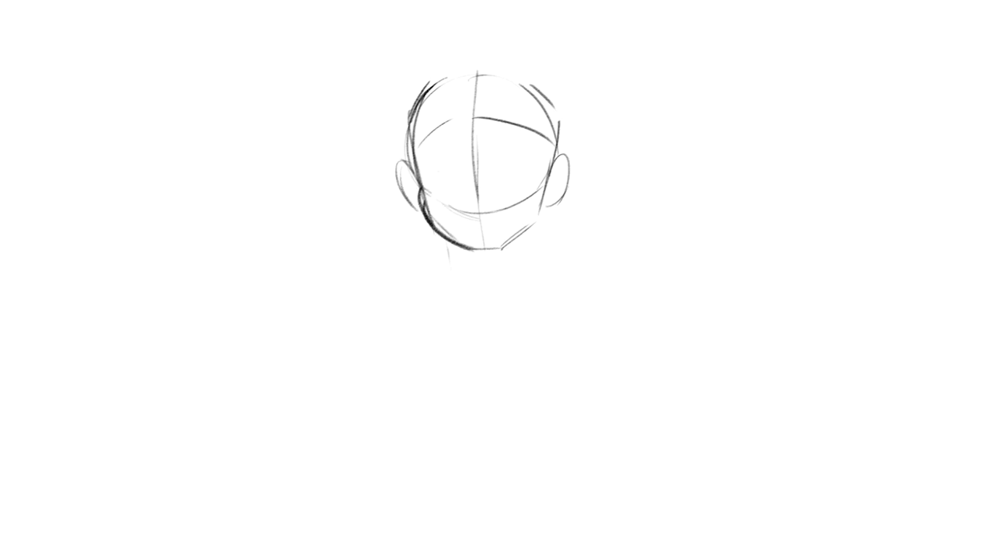
key("ctrl+z")
key("ctrl+z")
key("ctrl+z")
Darken the left cheek and jaw, the brow arc, and the head outline
mouse_move(419, 175)
left_mouse_down()
mouse_move(420, 210)
mouse_move(460, 242)
mouse_move(519, 242)
mouse_move(544, 208)
left_mouse_up()
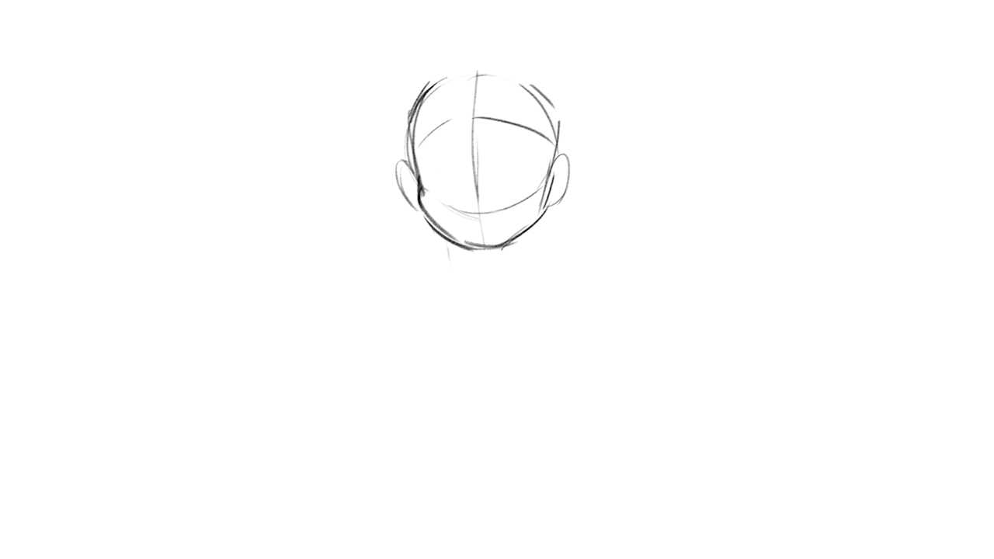
left_click_drag(413, 147, 519, 107)
left_click_drag(443, 122, 554, 141)
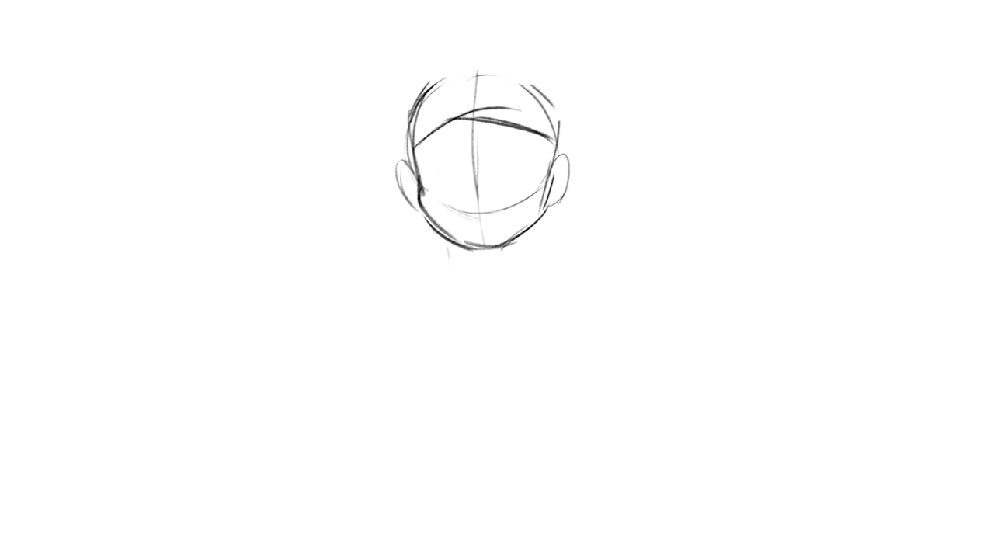
left_click_drag(408, 106, 466, 76)
mouse_move(423, 112)
left_mouse_down()
mouse_move(410, 125)
mouse_move(466, 75)
mouse_move(548, 90)
left_mouse_up()
key("ctrl+z")
key("ctrl+z")
left_click_drag(491, 75, 567, 110)
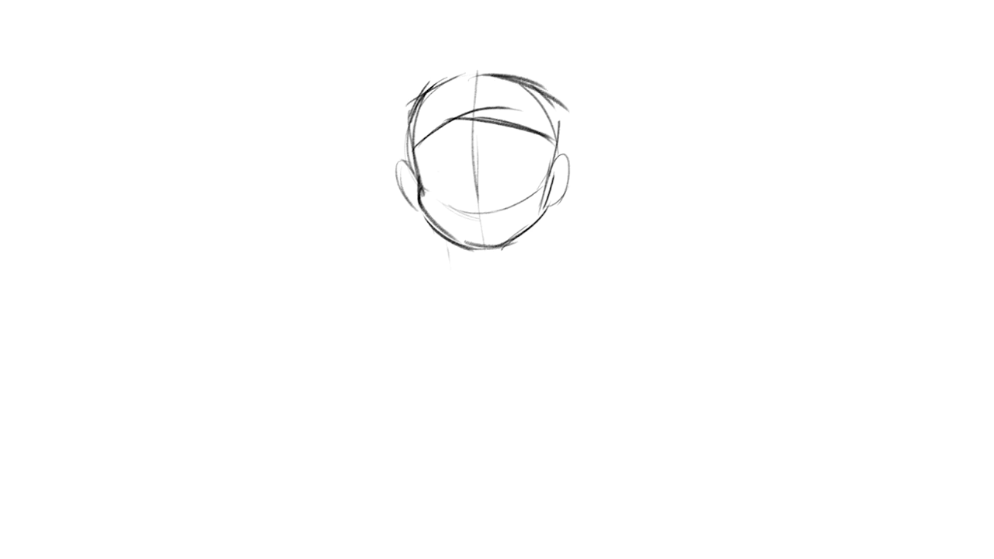
left_click_drag(416, 97, 403, 171)
left_click_drag(411, 135, 424, 166)
mouse_move(543, 95)
left_mouse_down()
mouse_move(567, 114)
mouse_move(560, 155)
left_mouse_up()
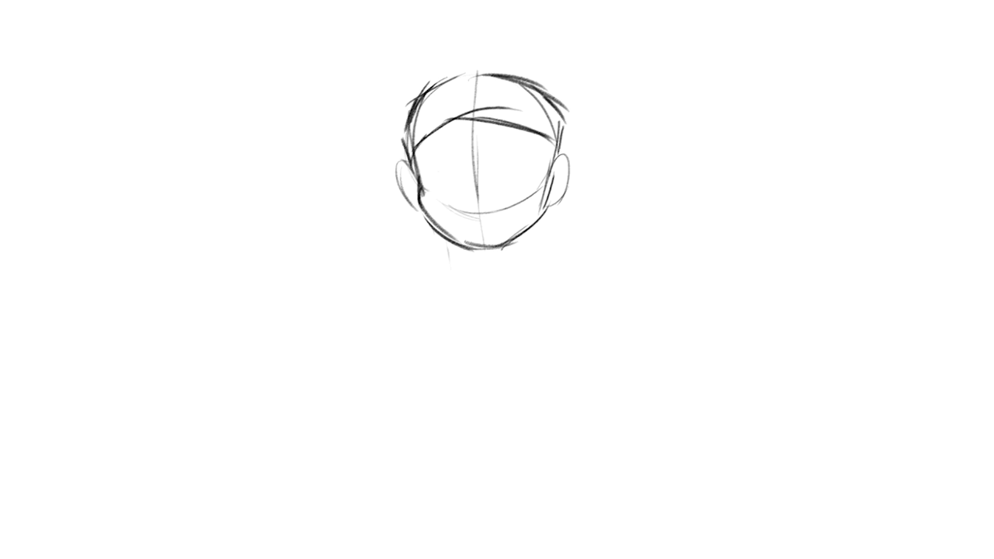
Draw the side-swept fringe flicking right, erase guides inside it, and hatch the left hair band
mouse_move(457, 68)
left_mouse_down()
mouse_move(538, 155)
mouse_move(565, 109)
left_mouse_up()
key("ctrl+z")
mouse_move(482, 75)
left_mouse_down()
mouse_move(564, 95)
mouse_move(579, 159)
mouse_move(602, 172)
left_mouse_up()
left_click_drag(540, 156, 606, 172)
mouse_move(561, 139)
left_mouse_down()
mouse_move(602, 170)
mouse_move(602, 152)
left_mouse_up()
mouse_move(518, 128)
left_mouse_down()
mouse_move(484, 89)
mouse_move(563, 159)
mouse_move(547, 109)
mouse_move(509, 77)
mouse_move(543, 94)
left_mouse_up()
mouse_move(458, 64)
left_mouse_down()
mouse_move(480, 110)
mouse_move(525, 154)
mouse_move(583, 169)
left_mouse_up()
mouse_move(417, 136)
left_mouse_down()
mouse_move(464, 106)
mouse_move(429, 121)
left_mouse_up()
mouse_move(430, 120)
left_mouse_down()
mouse_move(460, 99)
mouse_move(448, 81)
left_mouse_up()
mouse_move(434, 115)
left_mouse_down()
mouse_move(457, 82)
mouse_move(460, 90)
left_mouse_up()
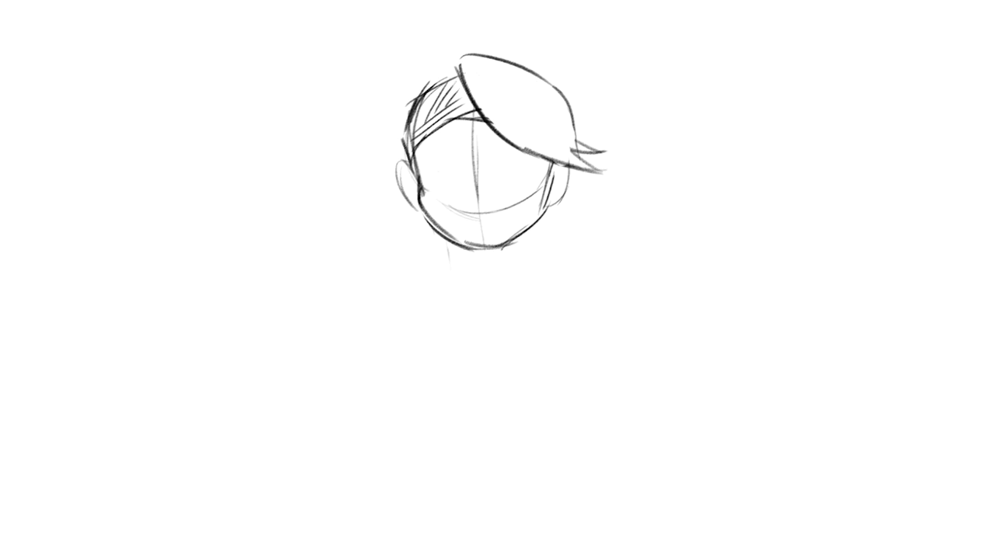
Hatch and outline the hair down the left side of the face, erasing the left ear
left_click_drag(420, 116, 444, 73)
left_click_drag(413, 143, 423, 242)
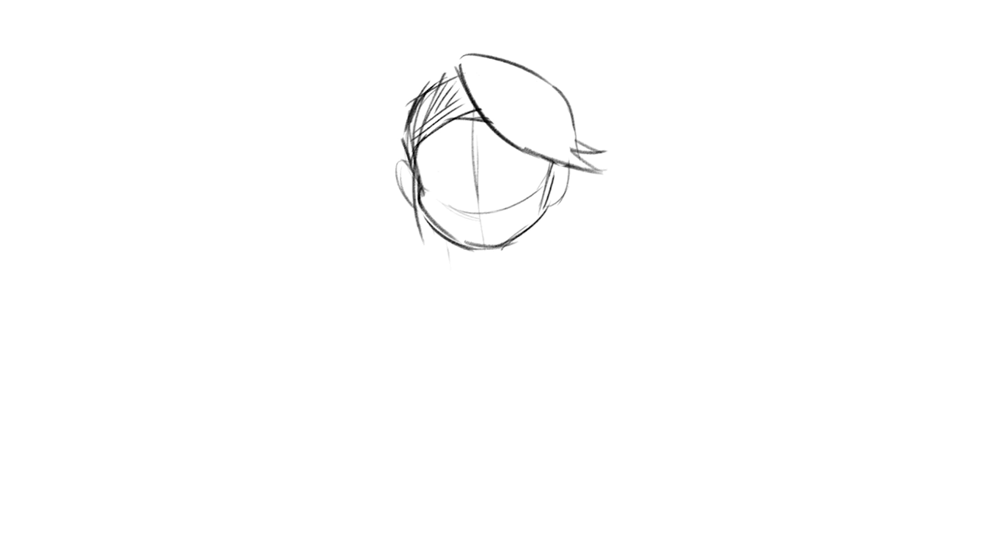
left_click_drag(407, 101, 443, 76)
left_click_drag(388, 115, 423, 238)
mouse_move(433, 75)
left_mouse_down()
mouse_move(380, 159)
mouse_move(414, 91)
mouse_move(399, 198)
left_mouse_up()
mouse_move(423, 94)
left_mouse_down()
mouse_move(407, 153)
mouse_move(443, 76)
left_mouse_up()
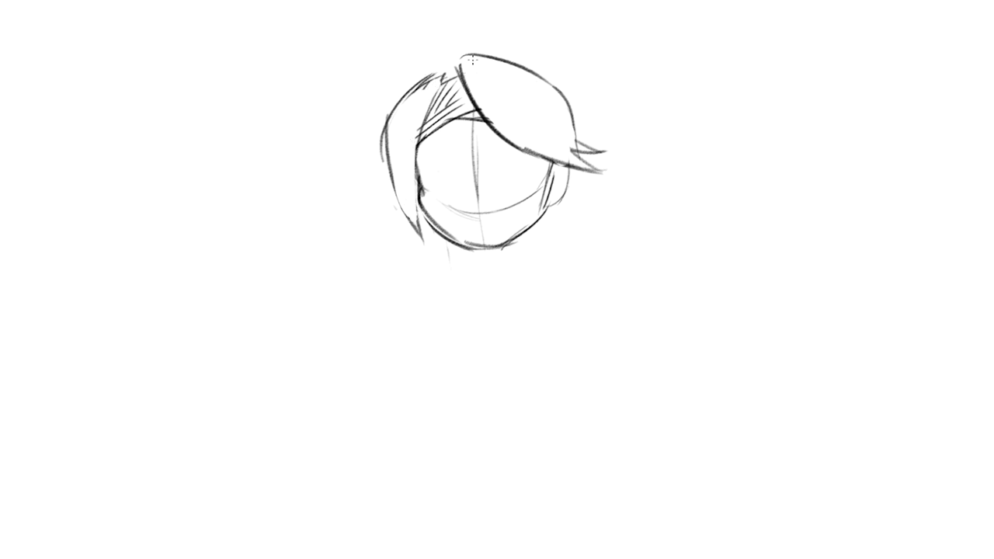
left_click_drag(420, 232, 414, 145)
mouse_move(425, 103)
left_mouse_down()
mouse_move(417, 224)
mouse_move(387, 113)
left_mouse_up()
left_click_drag(444, 65, 386, 114)
mouse_move(450, 65)
left_mouse_down()
mouse_move(438, 70)
mouse_move(520, 60)
mouse_move(561, 85)
mouse_move(579, 125)
left_mouse_up()
Sketch the neck below the chin, erase extra strokes, and begin the left shoulder line
mouse_move(469, 249)
left_mouse_down()
mouse_move(479, 273)
mouse_move(454, 307)
left_mouse_up()
left_click_drag(509, 244, 506, 285)
mouse_move(465, 245)
left_mouse_down()
mouse_move(471, 276)
mouse_move(447, 298)
left_mouse_up()
left_click_drag(518, 239, 514, 278)
mouse_move(476, 249)
left_mouse_down()
mouse_move(477, 284)
mouse_move(448, 327)
mouse_move(505, 278)
mouse_move(505, 246)
mouse_move(470, 249)
mouse_move(500, 248)
mouse_move(531, 230)
mouse_move(581, 166)
left_mouse_up()
key("e")
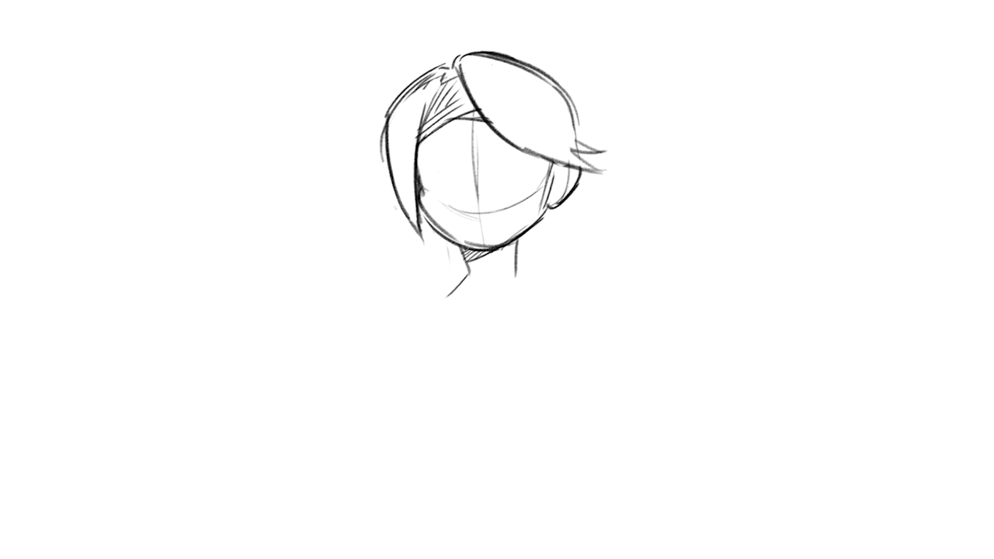
left_click_drag(442, 249, 407, 268)
Draw sloping left and right shoulder lines from the neck
left_click_drag(468, 272, 402, 314)
key("ctrl+z")
left_click_drag(468, 272, 375, 344)
mouse_move(469, 268)
left_mouse_down()
mouse_move(414, 316)
mouse_move(385, 322)
mouse_move(374, 348)
left_mouse_up()
mouse_move(403, 304)
left_mouse_down()
mouse_move(381, 329)
mouse_move(455, 277)
mouse_move(370, 324)
mouse_move(359, 344)
left_mouse_up()
mouse_move(520, 267)
left_mouse_down()
mouse_move(614, 306)
mouse_move(636, 332)
left_mouse_up()
Draw closed-eye arcs and round glasses lenses, fixing mistakes with eraser and undo
mouse_move(418, 173)
left_mouse_down()
mouse_move(437, 132)
mouse_move(469, 146)
left_mouse_up()
mouse_move(421, 177)
left_mouse_down()
mouse_move(458, 179)
mouse_move(490, 157)
left_mouse_up()
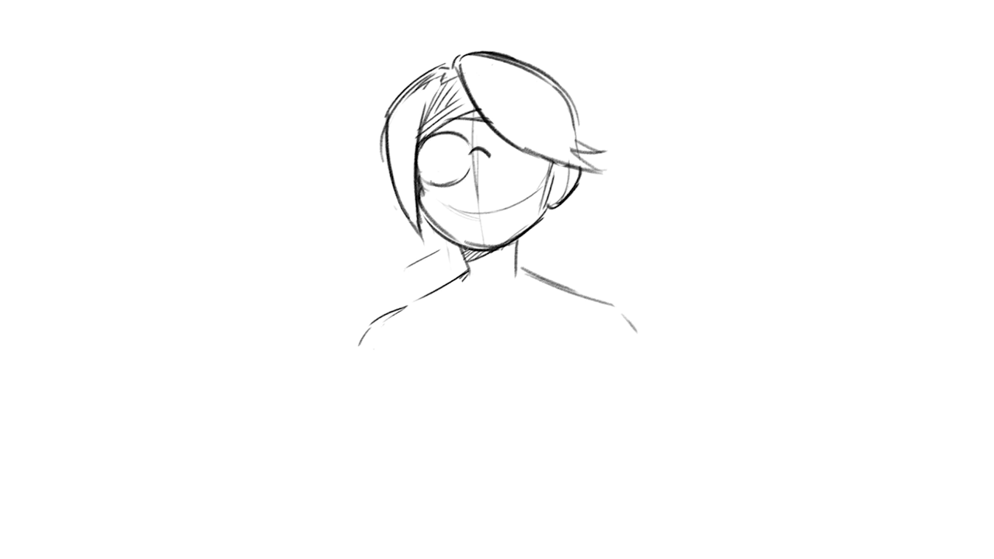
key("e")
mouse_move(474, 155)
left_mouse_down()
mouse_move(479, 206)
mouse_move(491, 146)
mouse_move(515, 124)
mouse_move(533, 176)
left_mouse_up()
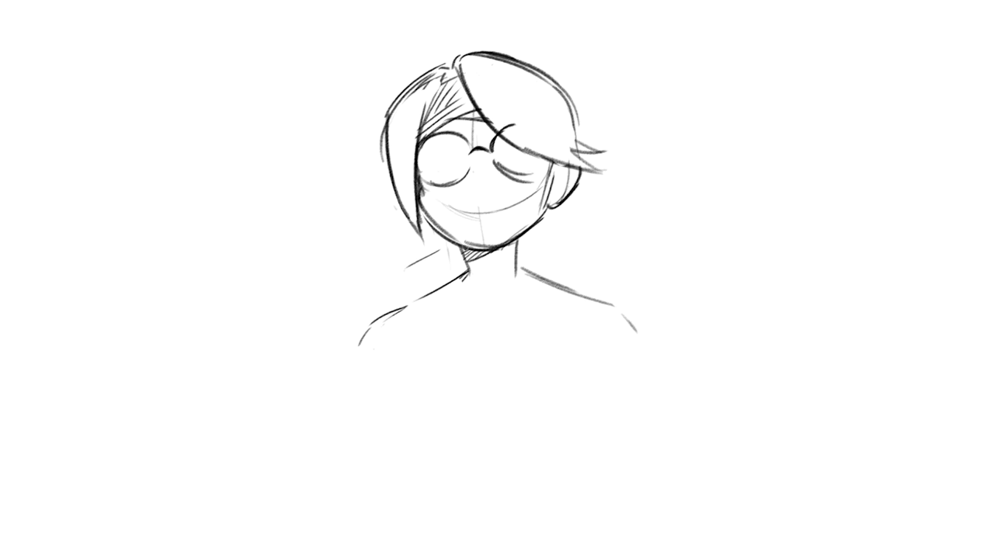
key("ctrl+z")
key("ctrl+z")
mouse_move(494, 158)
left_mouse_down()
mouse_move(533, 181)
mouse_move(546, 168)
left_mouse_up()
left_click_drag(501, 132, 528, 123)
left_click_drag(421, 141, 466, 133)
key("ctrl+z")
key("ctrl+z")
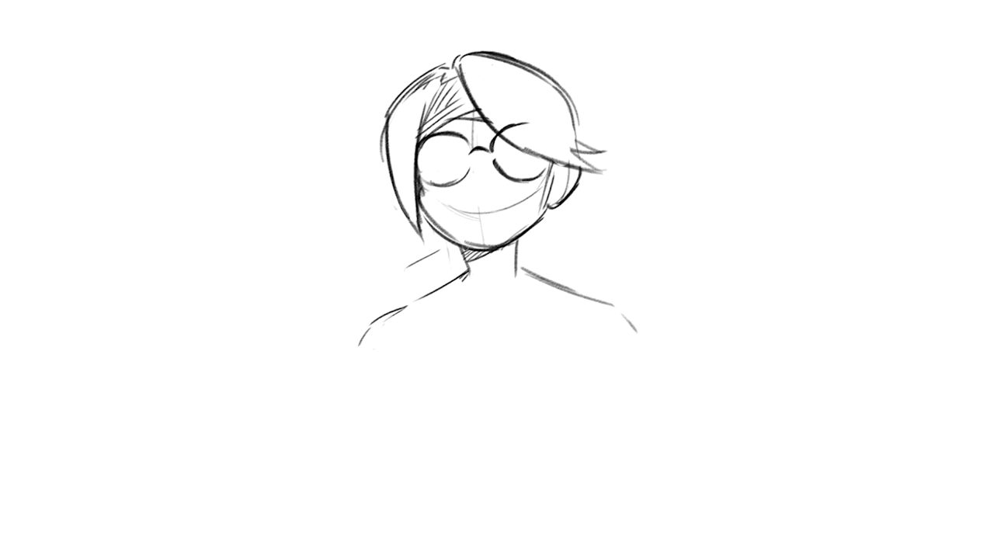
Sketch a ponytail loop left of the neck and a hair strand right of the head
left_click_drag(398, 202, 397, 261)
left_click_drag(415, 234, 401, 250)
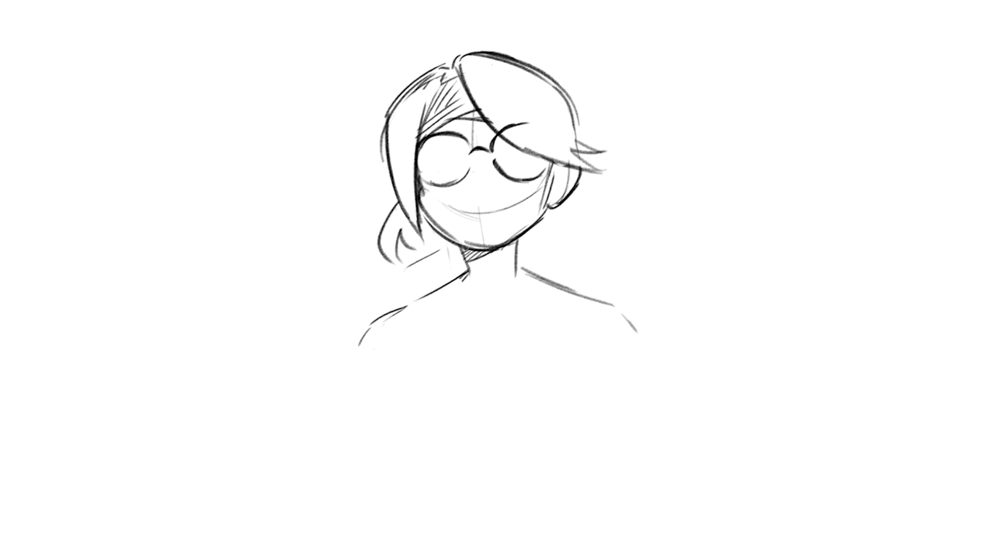
left_click_drag(582, 186, 599, 232)
left_click_drag(600, 226, 578, 242)
Erase the old smile and face guides, add a top-left hair stroke and a small curly mouth
mouse_move(457, 208)
left_mouse_down()
mouse_move(484, 218)
mouse_move(524, 195)
mouse_move(424, 194)
mouse_move(431, 173)
left_mouse_up()
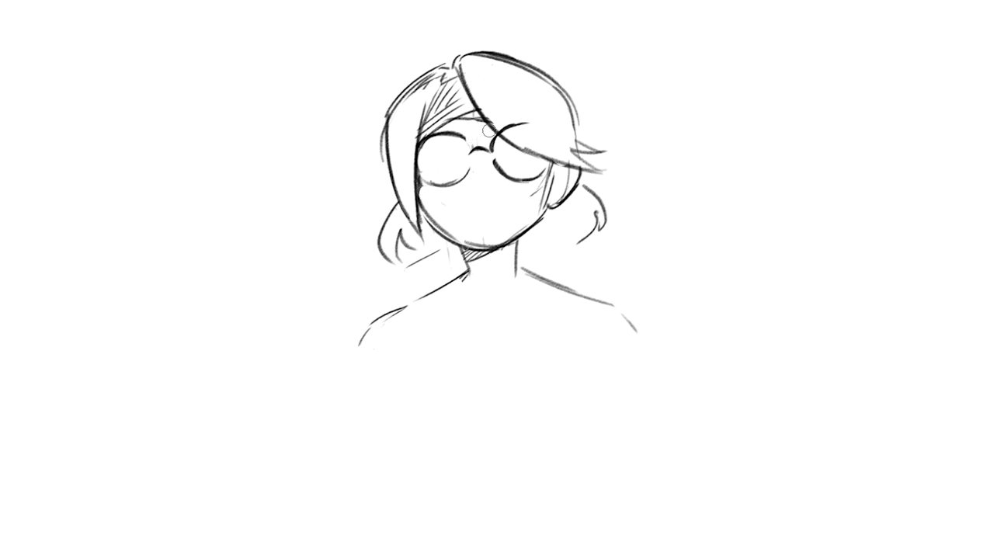
mouse_move(388, 117)
left_mouse_down()
mouse_move(441, 58)
mouse_move(455, 70)
left_mouse_up()
left_click_drag(459, 204, 504, 200)
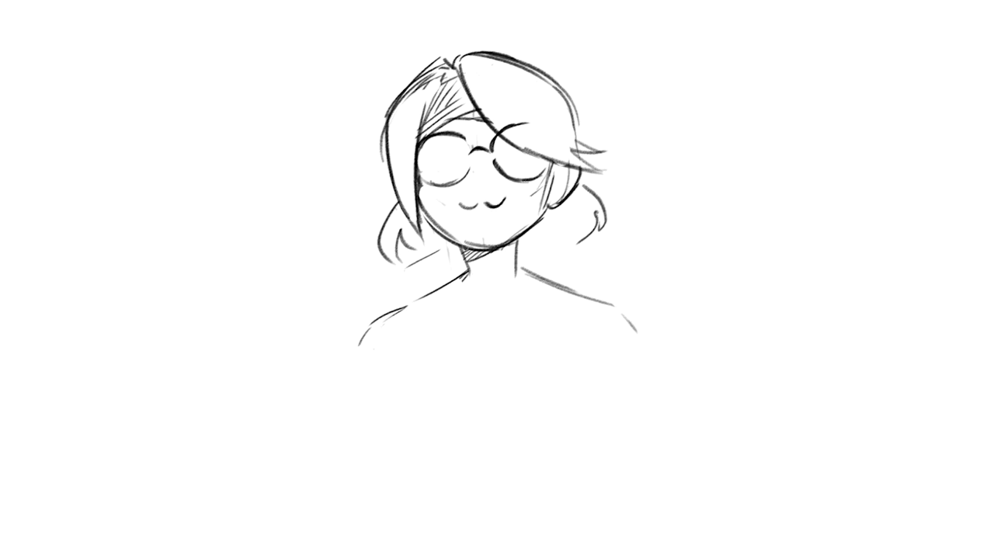
Hatch the left and lower-left hair and the inside of the ponytail loop
left_click_drag(392, 116, 435, 74)
left_click_drag(392, 134, 433, 82)
left_click_drag(395, 154, 427, 97)
mouse_move(397, 176)
left_mouse_down()
mouse_move(417, 129)
mouse_move(415, 156)
left_mouse_up()
left_click_drag(406, 201, 411, 185)
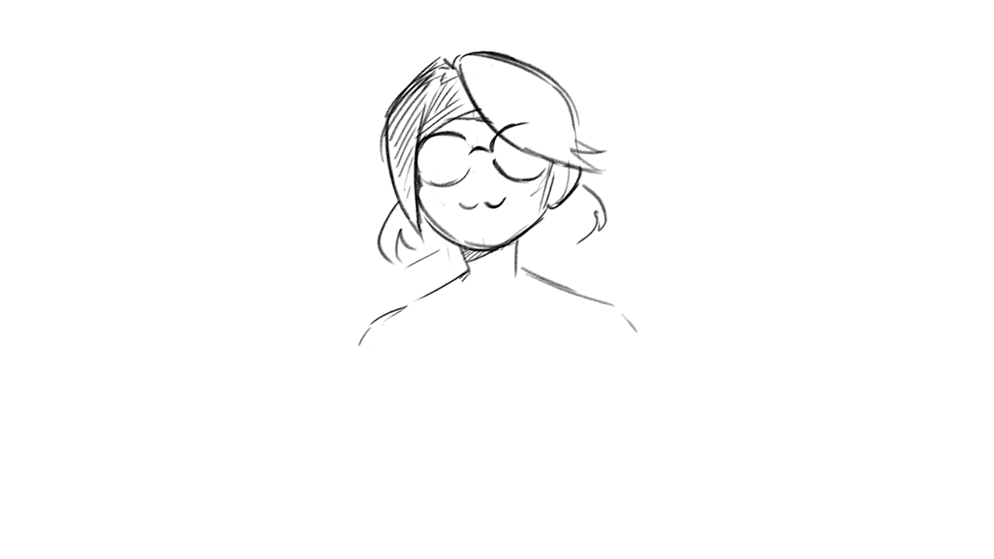
mouse_move(386, 264)
left_mouse_down()
mouse_move(396, 222)
mouse_move(440, 219)
mouse_move(413, 210)
mouse_move(401, 166)
mouse_move(410, 154)
left_mouse_up()
Darken the left hair hatching and hatch the right fringe
left_click_drag(415, 189, 399, 140)
left_click_drag(413, 180, 393, 130)
mouse_move(413, 163)
left_mouse_down()
mouse_move(393, 116)
mouse_move(444, 57)
mouse_move(449, 67)
mouse_move(463, 56)
left_mouse_up()
mouse_move(477, 89)
left_mouse_down()
mouse_move(466, 54)
mouse_move(472, 61)
left_mouse_up()
mouse_move(493, 121)
left_mouse_down()
mouse_move(484, 75)
mouse_move(499, 77)
left_mouse_up()
mouse_move(513, 134)
left_mouse_down()
mouse_move(507, 91)
mouse_move(518, 91)
left_mouse_up()
Add more fringe hatching, shade the ponytail tip and draw a collar curve by the right neck
mouse_move(535, 150)
left_mouse_down()
mouse_move(532, 98)
mouse_move(541, 102)
left_mouse_up()
left_click_drag(557, 149, 553, 112)
left_click_drag(594, 228, 594, 191)
mouse_move(399, 255)
left_mouse_down()
mouse_move(426, 233)
mouse_move(435, 253)
left_mouse_up()
left_click_drag(436, 268, 449, 247)
left_click_drag(448, 261, 456, 250)
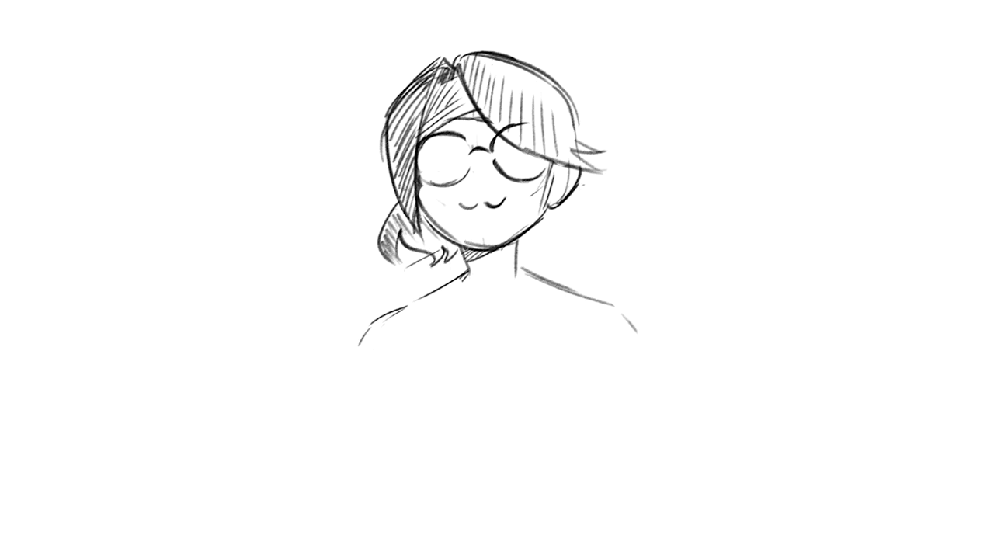
mouse_move(522, 250)
left_mouse_down()
mouse_move(578, 247)
mouse_move(567, 280)
left_mouse_up()
Replace the failed collar stroke with new collar strokes beside the neck
key("ctrl+z")
left_click_drag(563, 246, 570, 270)
left_click_drag(518, 247, 552, 263)
mouse_move(549, 251)
left_mouse_down()
mouse_move(556, 274)
mouse_move(548, 254)
left_mouse_up()
Draw long hair flowing down the right and hatch it and the lower-left hair tip
mouse_move(584, 179)
left_mouse_down()
mouse_move(639, 210)
mouse_move(670, 208)
left_mouse_up()
mouse_move(606, 216)
left_mouse_down()
mouse_move(677, 303)
mouse_move(665, 326)
left_mouse_up()
mouse_move(581, 261)
left_mouse_down()
mouse_move(668, 318)
mouse_move(583, 260)
left_mouse_up()
mouse_move(406, 253)
left_mouse_down()
mouse_move(425, 231)
mouse_move(454, 241)
left_mouse_up()
left_click_drag(528, 258, 584, 217)
left_click_drag(564, 251, 621, 191)
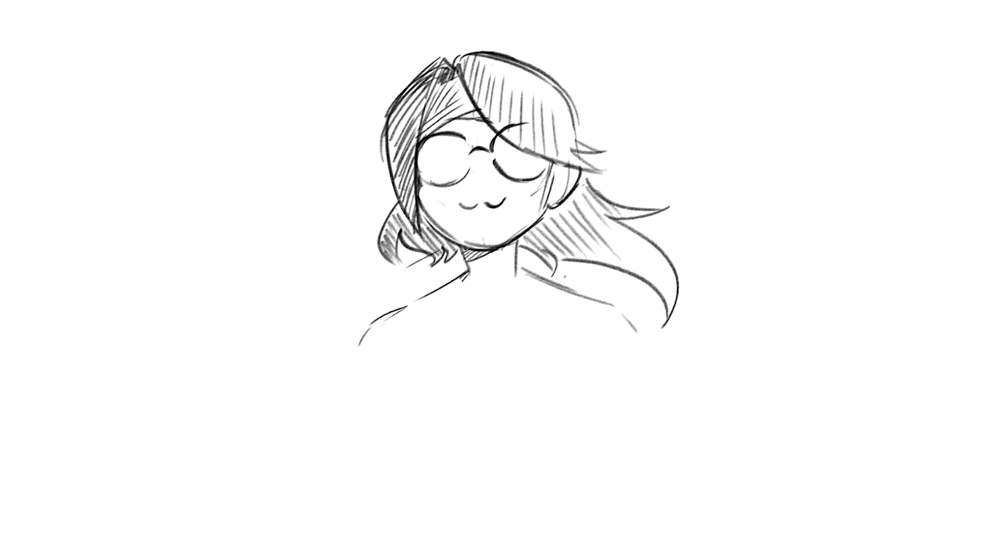
Shade the lower right hair strand and darken the right lens top, left hair outline and hairline
left_click_drag(645, 272, 674, 313)
left_click_drag(607, 235, 664, 288)
left_click_drag(637, 241, 671, 278)
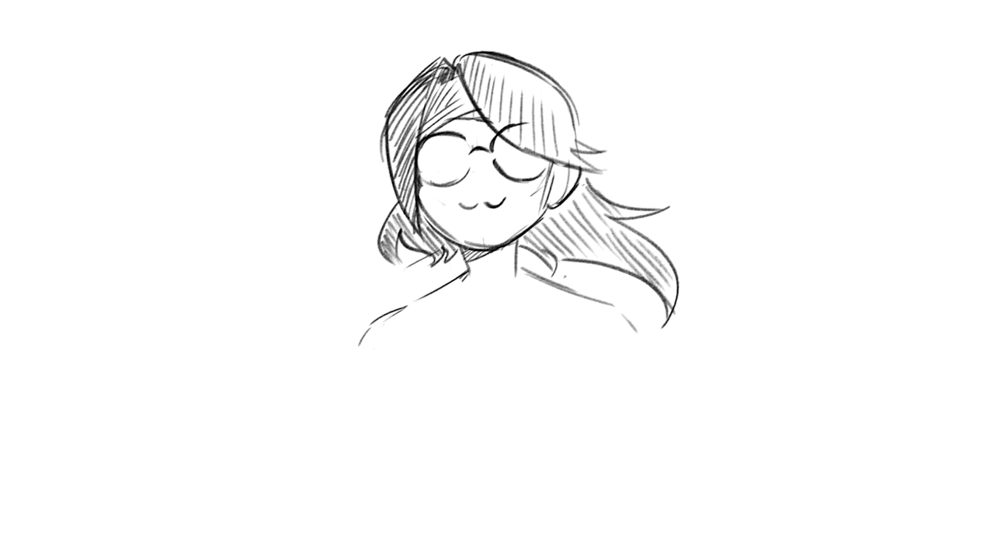
left_click_drag(523, 125, 495, 145)
mouse_move(385, 144)
left_mouse_down()
mouse_move(397, 200)
mouse_move(384, 143)
left_mouse_up()
left_click_drag(385, 146, 386, 127)
mouse_move(472, 110)
left_mouse_down()
mouse_move(425, 140)
mouse_move(483, 115)
left_mouse_up()
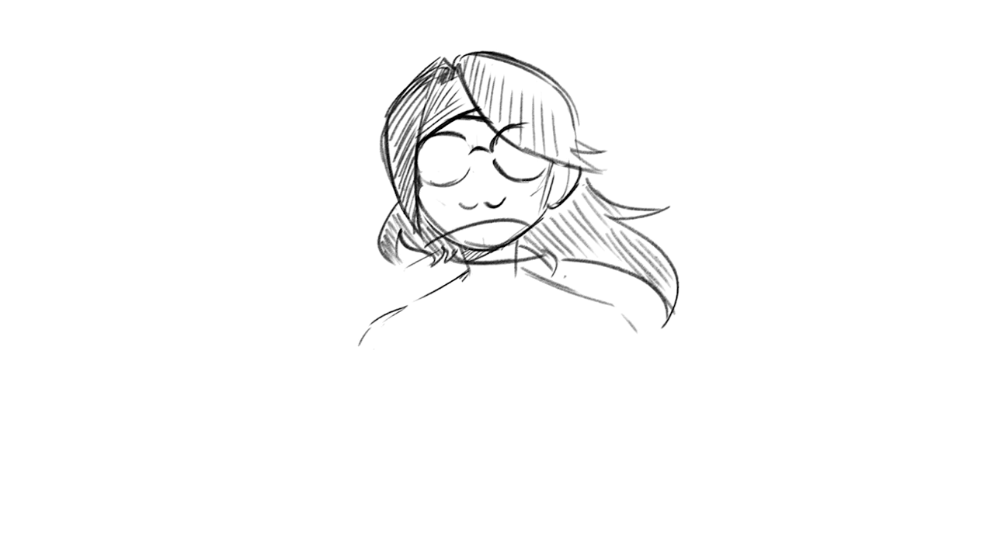
Erase the neck and collar strokes under the chin
mouse_move(458, 278)
left_mouse_down()
mouse_move(485, 255)
mouse_move(536, 268)
mouse_move(524, 285)
left_mouse_up()
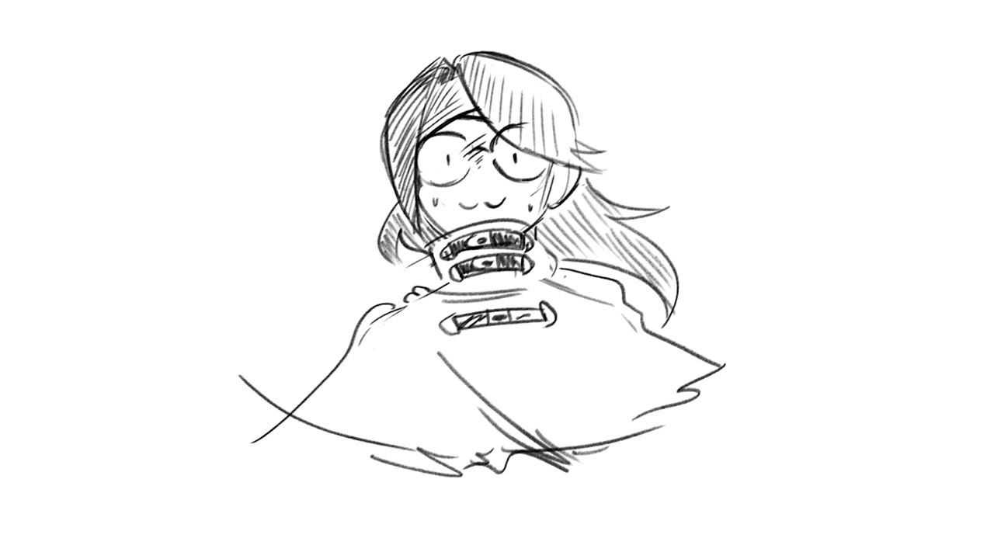
Redraw the shoulder contours and sketch a round fist at the left
mouse_move(309, 369)
left_mouse_down()
mouse_move(408, 296)
mouse_move(345, 365)
left_mouse_up()
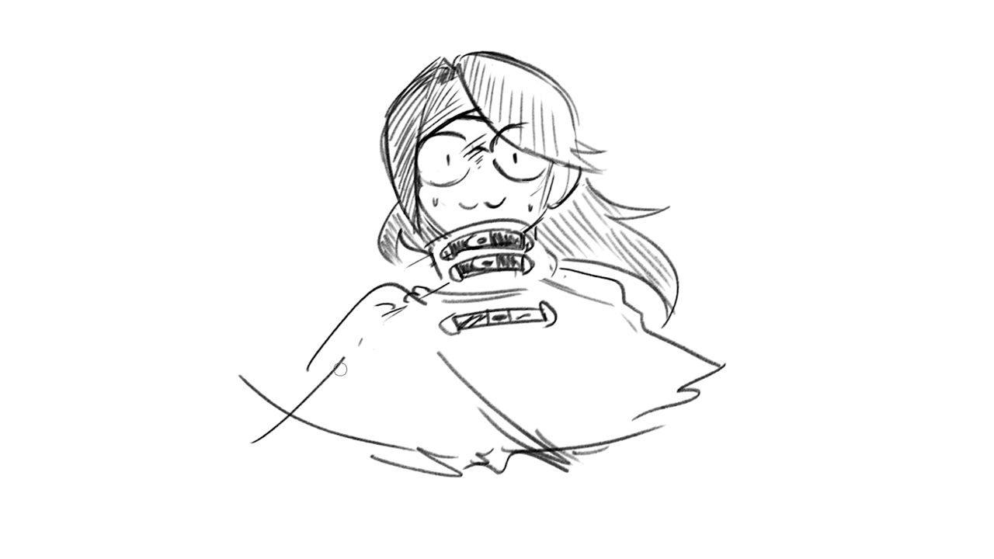
left_click_drag(567, 285, 541, 278)
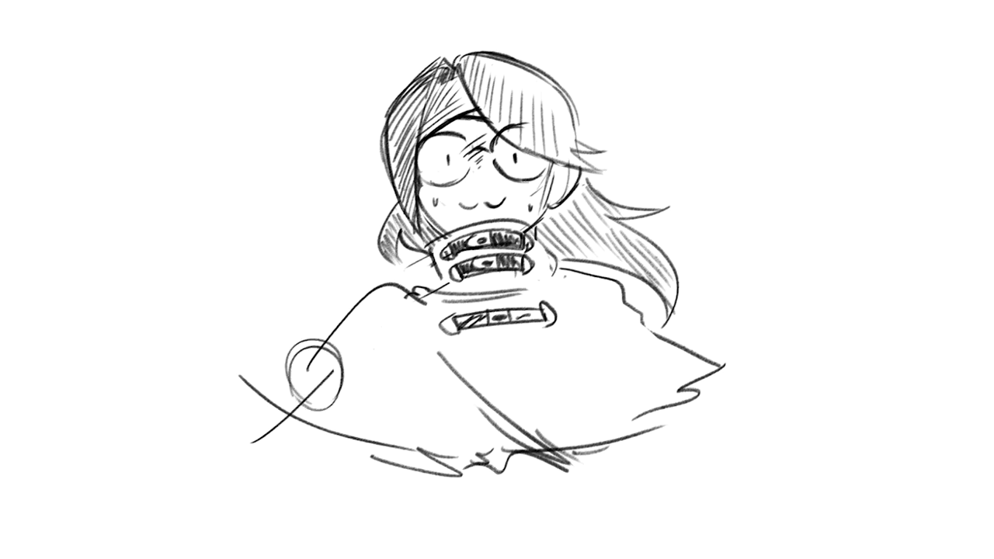
mouse_move(335, 395)
left_mouse_down()
mouse_move(342, 343)
mouse_move(330, 371)
left_mouse_up()
mouse_move(276, 385)
left_mouse_down()
mouse_move(312, 363)
mouse_move(309, 311)
left_mouse_up()
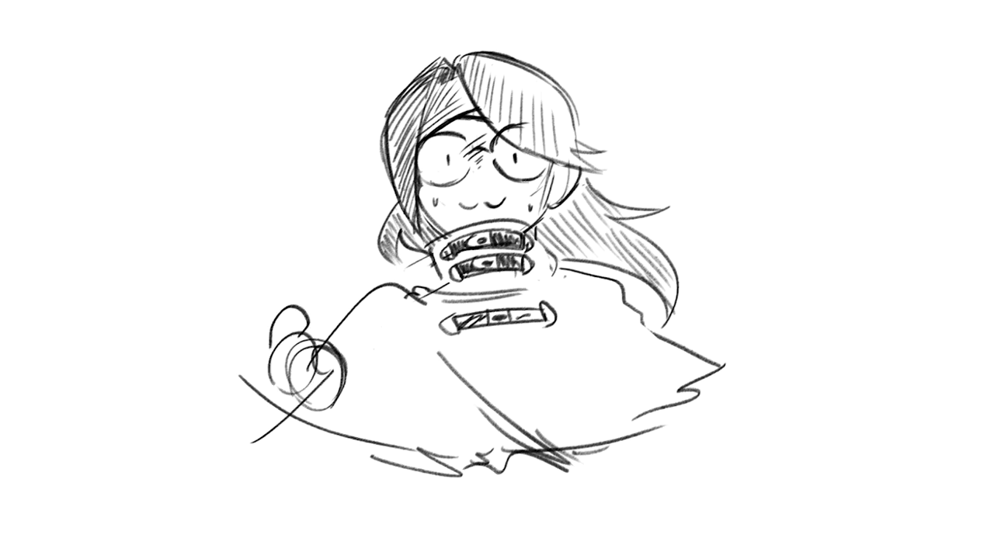
key("ctrl+z")
mouse_move(294, 393)
left_mouse_down()
mouse_move(296, 344)
mouse_move(294, 359)
left_mouse_up()
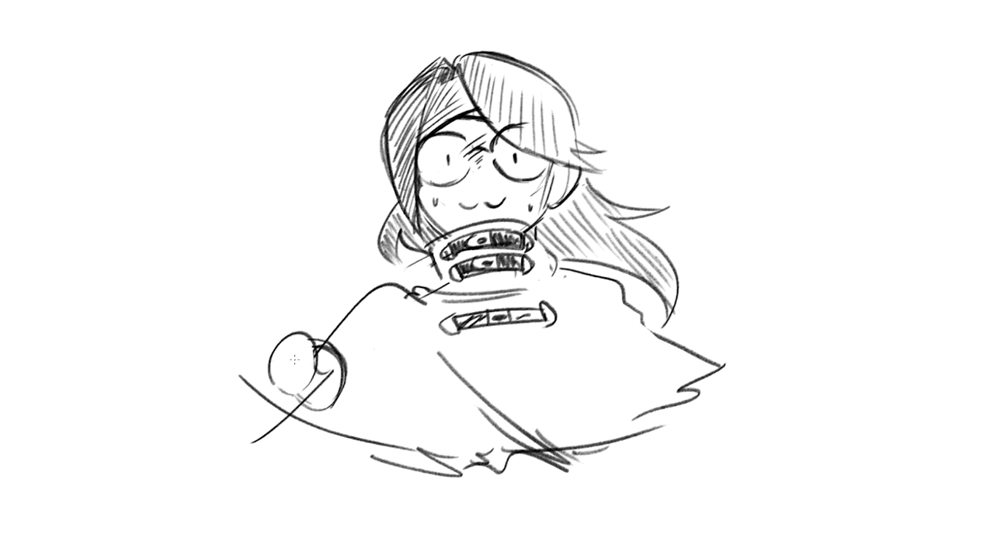
Draw the long diagonal pencil barrel from the fist with an ellipse cap and a band line
mouse_move(250, 206)
left_mouse_down()
mouse_move(300, 333)
mouse_move(313, 341)
left_mouse_up()
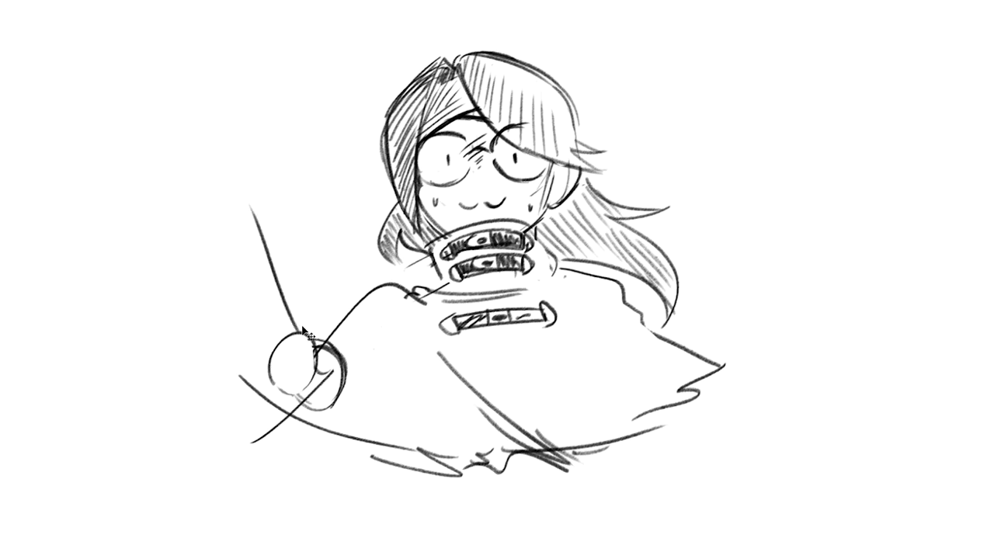
key("ctrl+z")
key("ctrl+z")
left_click_drag(234, 176, 315, 334)
mouse_move(225, 153)
left_mouse_down()
mouse_move(236, 178)
mouse_move(255, 117)
mouse_move(349, 313)
mouse_move(350, 353)
left_mouse_up()
key("ctrl+z")
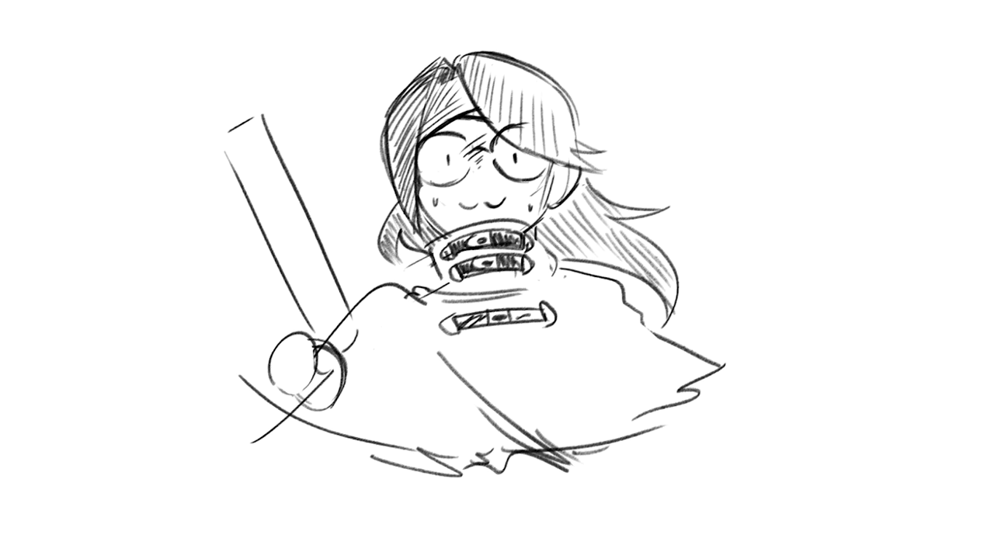
mouse_move(242, 115)
left_mouse_down()
mouse_move(226, 143)
mouse_move(263, 125)
left_mouse_up()
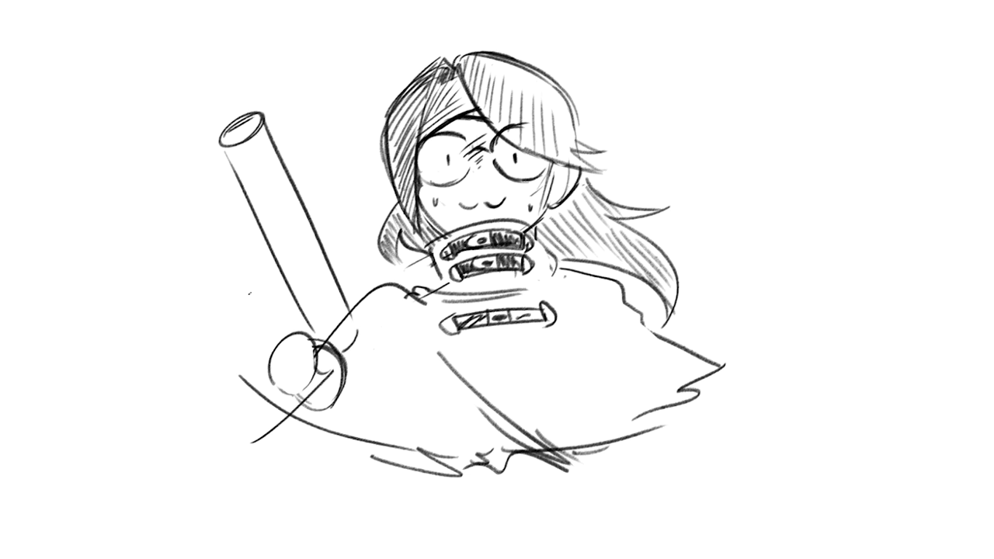
left_click_drag(289, 291, 332, 280)
left_click_drag(242, 126, 361, 384)
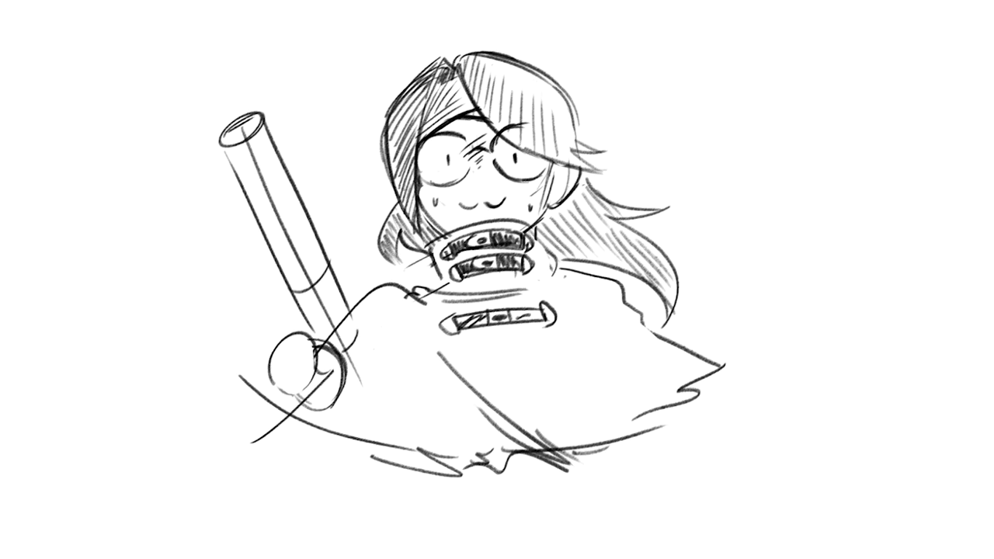
Draw eyebrows above both eyes and refine the mouth corner marks
left_click_drag(423, 128, 530, 119)
left_click_drag(492, 124, 487, 133)
mouse_move(453, 201)
left_mouse_down()
mouse_move(470, 217)
mouse_move(459, 204)
mouse_move(473, 207)
left_mouse_up()
key("ctrl+z")
left_click_drag(470, 201, 489, 207)
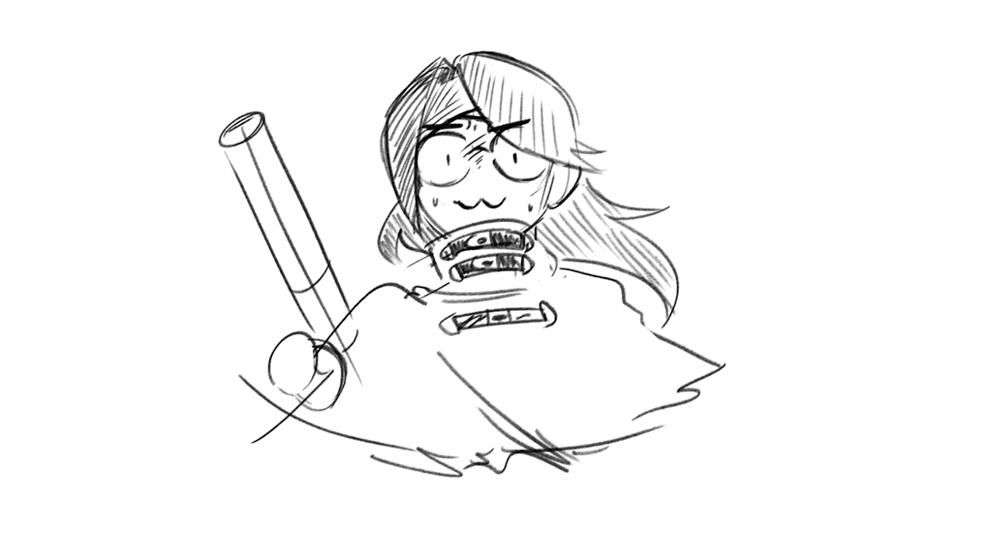
Outline the right arm down to a larger bumpy fist and erase the shoulder line behind the hair
mouse_move(566, 268)
left_mouse_down()
mouse_move(632, 287)
mouse_move(798, 449)
mouse_move(756, 519)
mouse_move(781, 536)
left_mouse_up()
key("ctrl+z")
left_click_drag(712, 544, 790, 553)
mouse_move(719, 516)
left_mouse_down()
mouse_move(732, 508)
mouse_move(719, 507)
left_mouse_up()
left_click_drag(730, 430, 735, 505)
left_click_drag(738, 396, 784, 472)
mouse_move(632, 310)
left_mouse_down()
mouse_move(710, 358)
mouse_move(618, 295)
mouse_move(703, 312)
mouse_move(724, 351)
left_mouse_up()
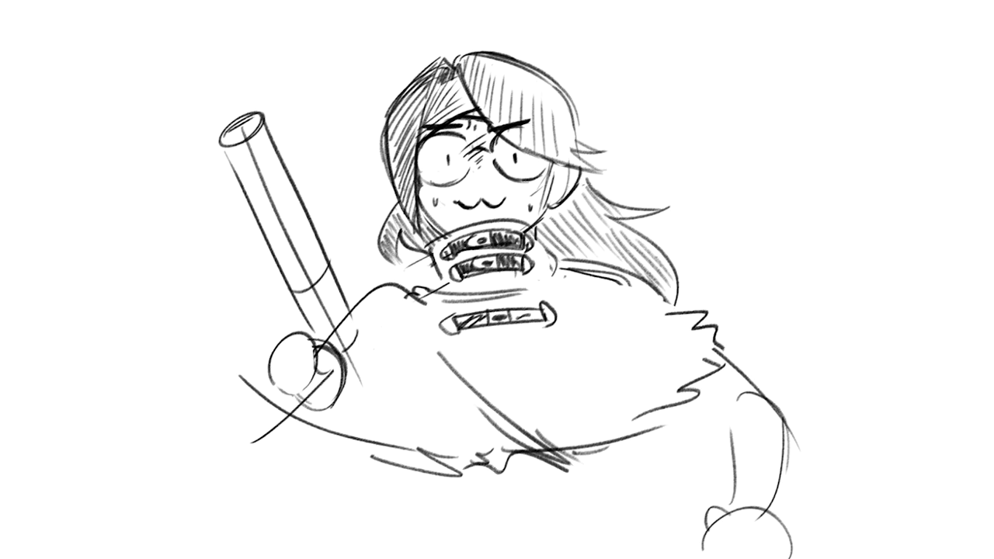
Draw and darken both torso side lines below the cape down to the bottom edge
mouse_move(420, 378)
left_mouse_down()
mouse_move(435, 508)
mouse_move(412, 549)
left_mouse_up()
left_click_drag(421, 493, 409, 558)
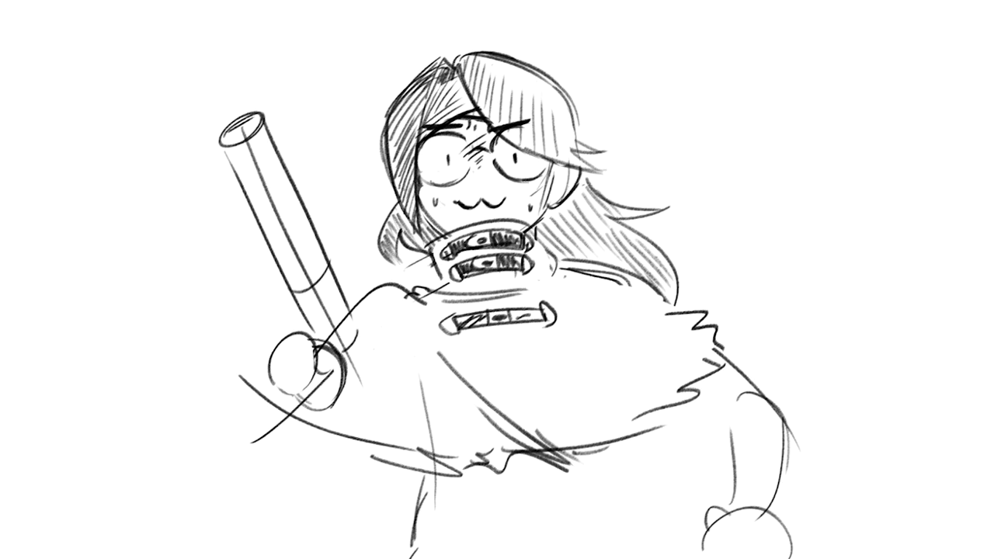
left_click_drag(419, 489, 405, 558)
left_click_drag(604, 433, 583, 534)
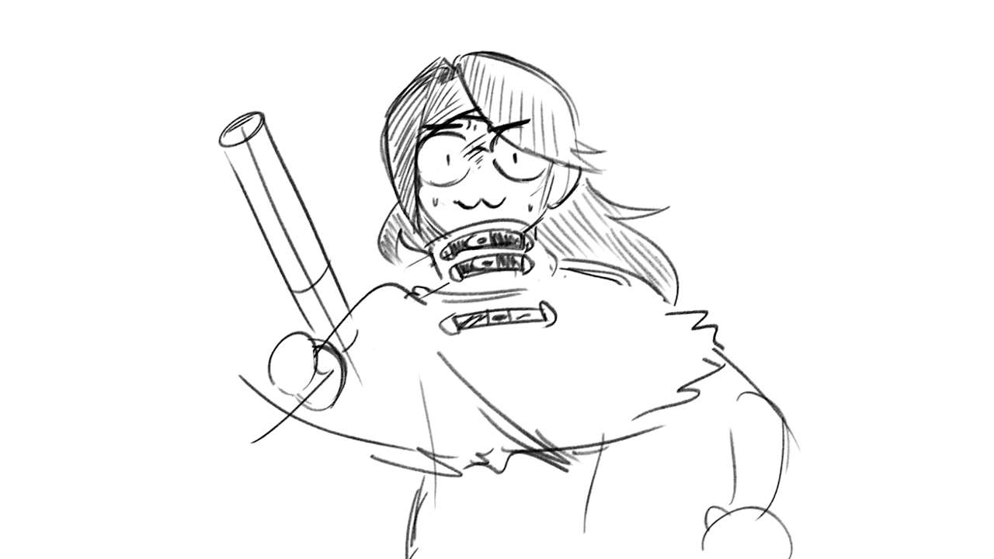
mouse_move(608, 437)
left_mouse_down()
mouse_move(594, 503)
mouse_move(601, 558)
left_mouse_up()
left_click_drag(427, 471, 408, 558)
left_click_drag(611, 472, 601, 558)
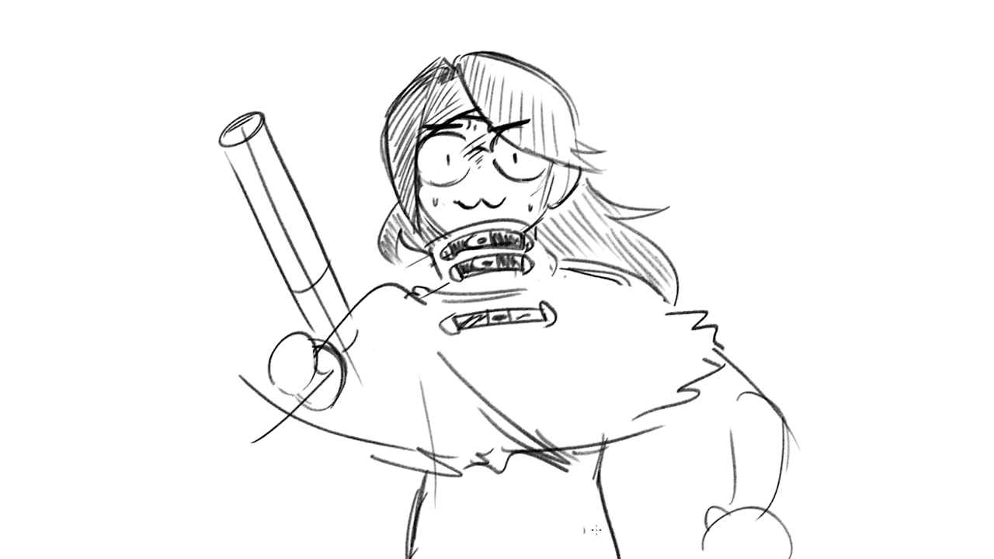
Sketch and rework the left forearm contour below the fist until it settles
left_click_drag(332, 347, 331, 483)
left_click_drag(293, 418, 389, 483)
left_click_drag(305, 435, 385, 497)
key("ctrl+z")
key("ctrl+z")
key("ctrl+z")
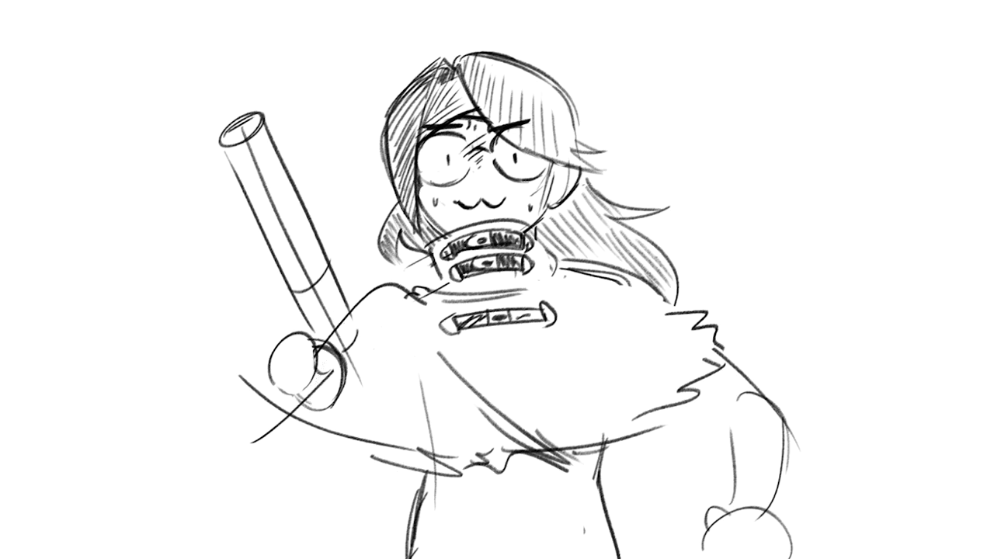
left_click_drag(303, 399, 329, 503)
key("ctrl+z")
mouse_move(307, 412)
left_mouse_down()
mouse_move(321, 497)
mouse_move(377, 494)
left_mouse_up()
mouse_move(300, 393)
left_mouse_down()
mouse_move(304, 488)
mouse_move(346, 472)
mouse_move(309, 432)
left_mouse_up()
left_click_drag(351, 512, 380, 487)
left_click_drag(357, 442, 458, 458)
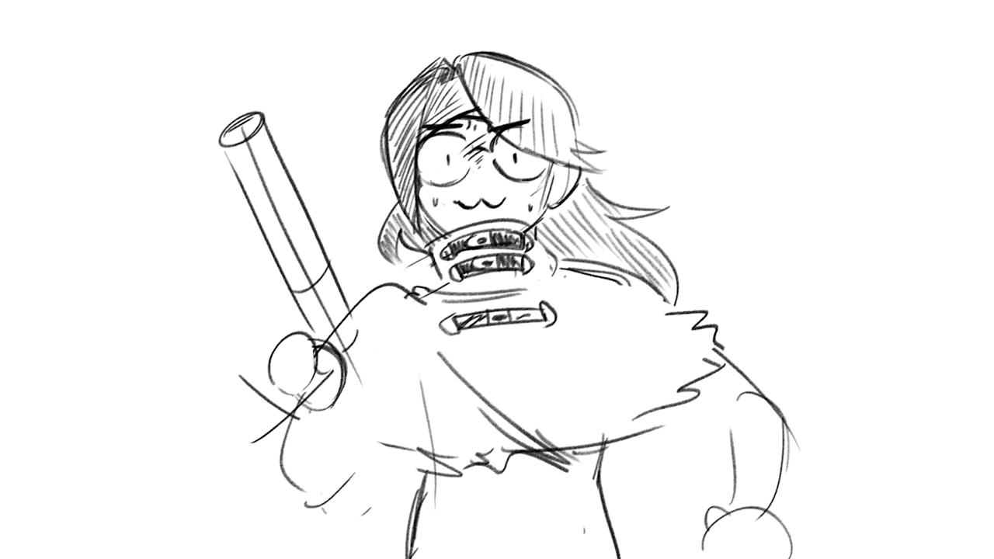
left_click_drag(302, 412, 324, 498)
Give the lower-right hand a thumb and detail marks, and add an inner right-arm line
left_click_drag(703, 512, 714, 535)
mouse_move(728, 503)
left_mouse_down()
mouse_move(665, 525)
mouse_move(702, 522)
mouse_move(721, 533)
mouse_move(701, 558)
mouse_move(738, 558)
left_mouse_up()
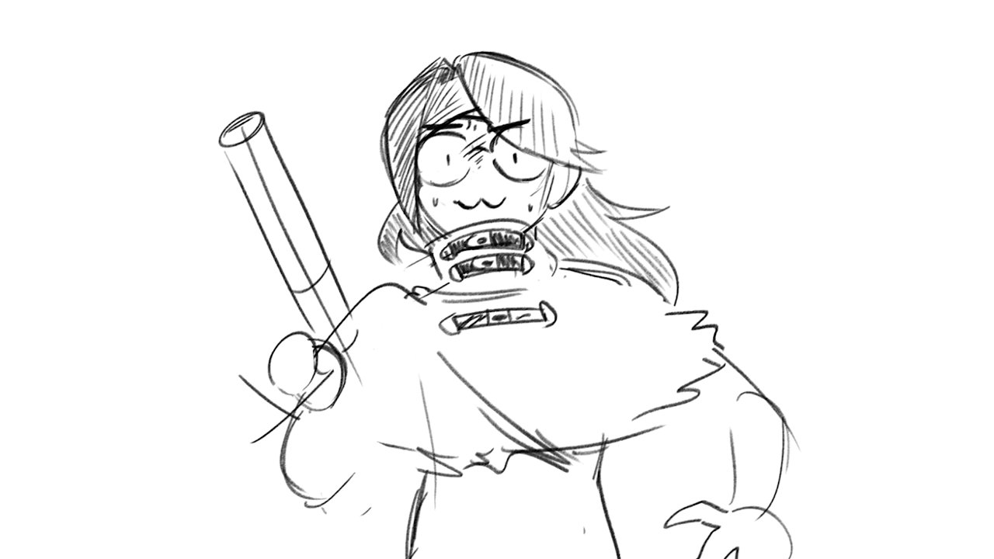
left_click_drag(700, 506, 709, 522)
mouse_move(704, 558)
left_mouse_down()
mouse_move(730, 545)
mouse_move(761, 556)
left_mouse_up()
left_click_drag(733, 519, 738, 420)
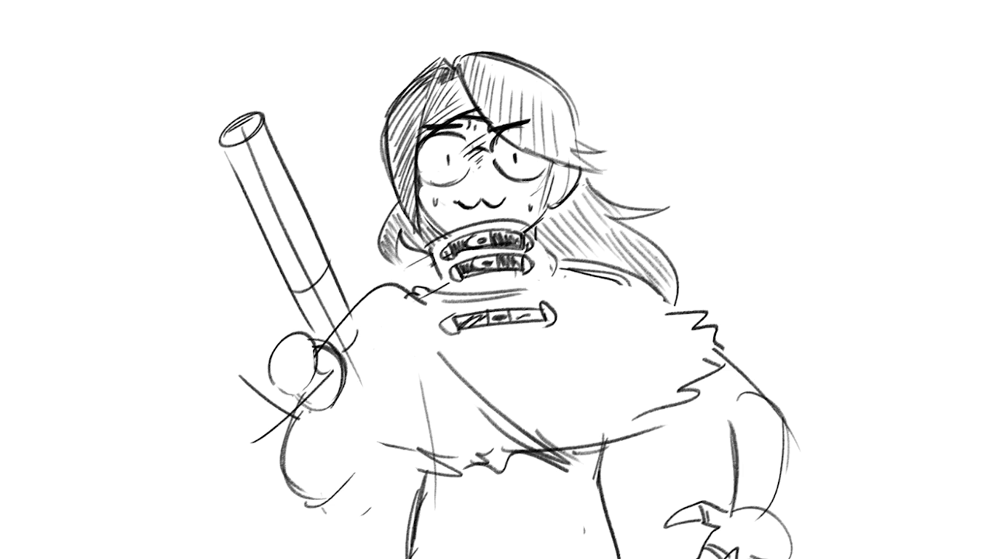
left_click_drag(121, 558, 115, 0)
Sketch panel frame lines along the top and bottom, then undo them
mouse_move(115, 0)
left_mouse_down()
mouse_move(116, 66)
mouse_move(300, 58)
left_mouse_up()
mouse_move(301, 58)
left_mouse_down()
mouse_move(301, 0)
mouse_move(346, 38)
left_mouse_up()
left_click_drag(346, 37, 574, 31)
left_click_drag(574, 31, 576, 0)
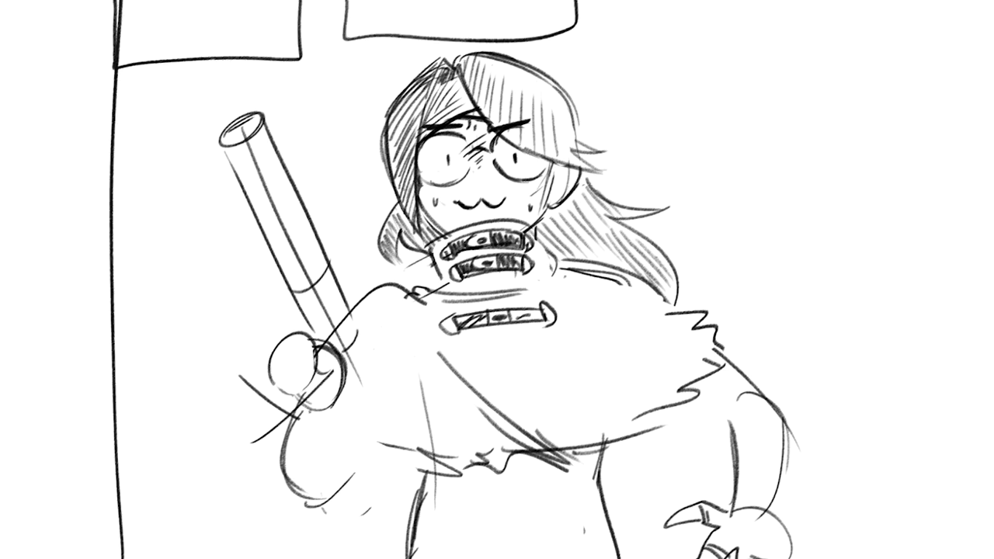
mouse_move(76, 538)
left_mouse_down()
mouse_move(605, 519)
mouse_move(951, 525)
left_mouse_up()
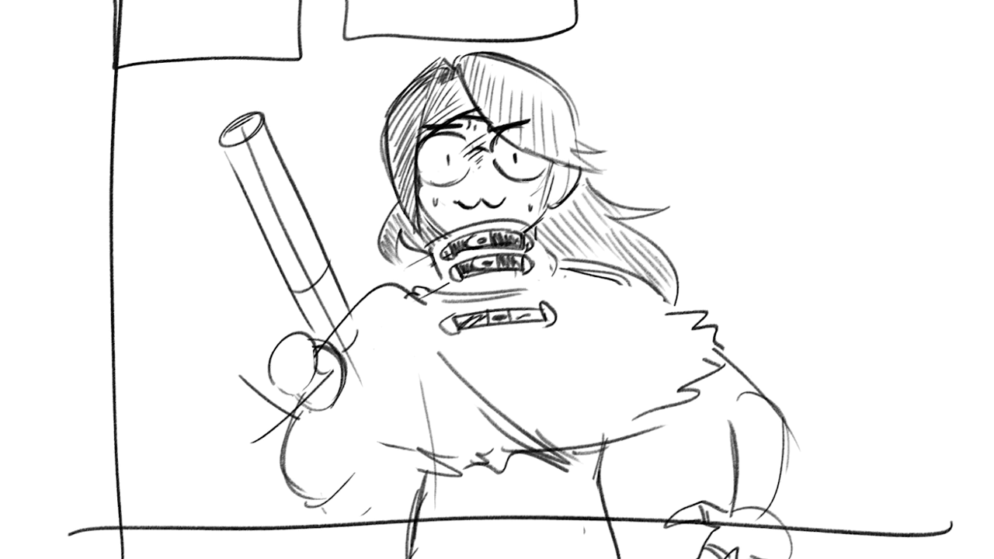
key("ctrl+z")
key("ctrl+z")
key("ctrl+z")
key("ctrl+z")
Redraw the right arm's inner contour and draw a waist belt with buckle and loops
left_click_drag(731, 421, 738, 517)
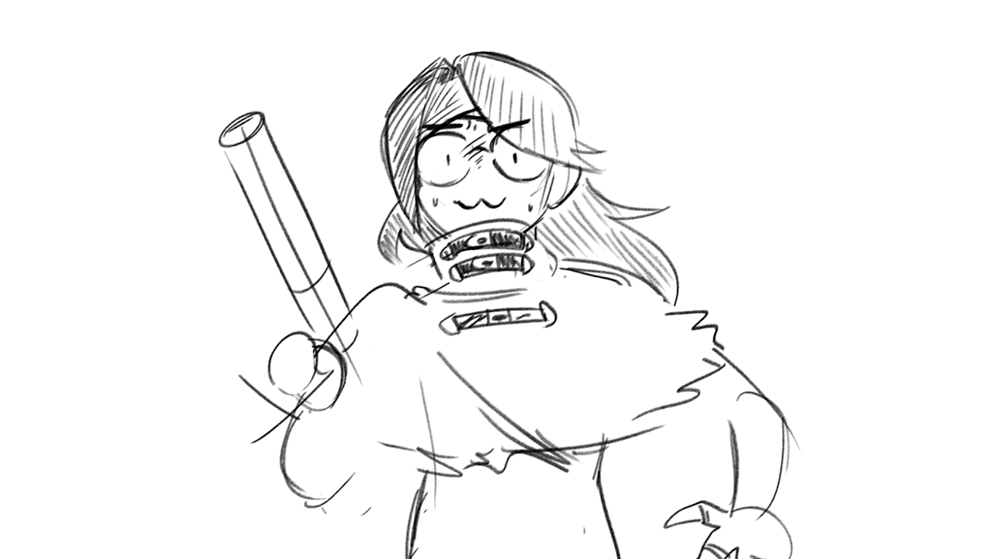
left_click_drag(414, 548, 628, 539)
left_click_drag(417, 520, 616, 517)
left_click_drag(491, 523, 492, 549)
mouse_move(535, 524)
left_mouse_down()
mouse_move(534, 548)
mouse_move(502, 544)
left_mouse_up()
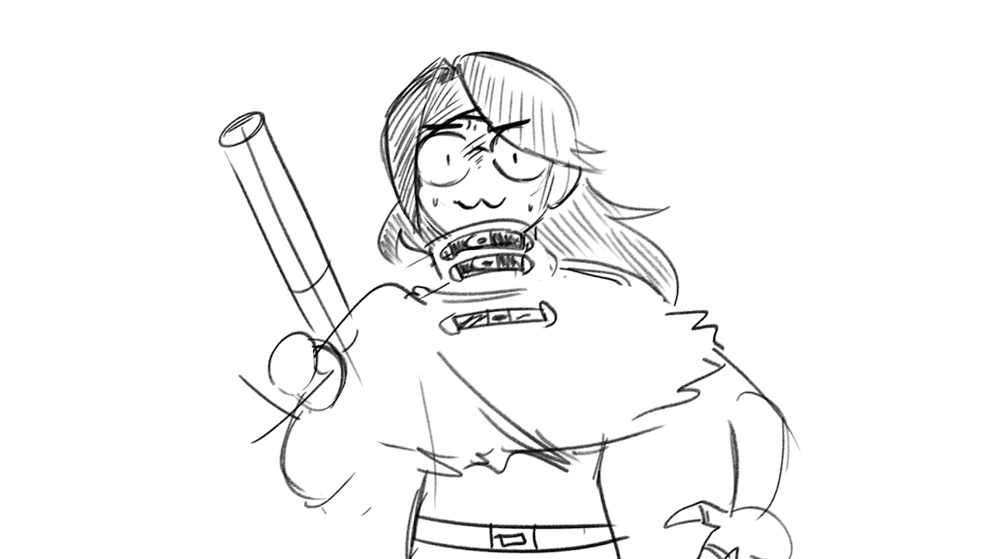
mouse_move(424, 519)
left_mouse_down()
mouse_move(425, 545)
mouse_move(451, 545)
left_mouse_up()
Draw the barrel grip, fingers in the fist, motion marks and jagged fur on the right shoulder
mouse_move(281, 314)
left_mouse_down()
mouse_move(312, 343)
mouse_move(329, 333)
left_mouse_up()
left_click_drag(300, 301, 304, 305)
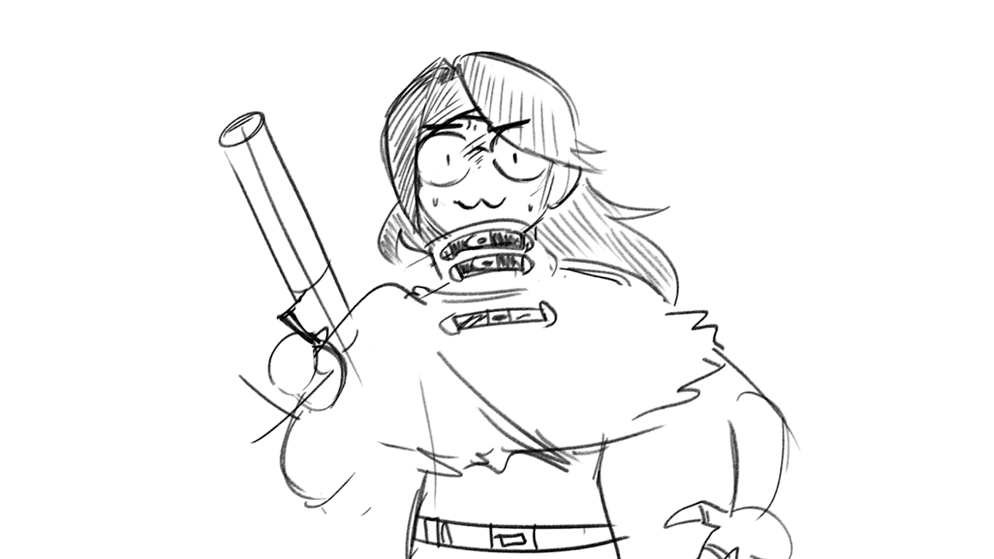
left_click_drag(278, 384, 292, 398)
mouse_move(286, 342)
left_mouse_down()
mouse_move(272, 386)
mouse_move(320, 353)
mouse_move(314, 371)
left_mouse_up()
mouse_move(283, 384)
left_mouse_down()
mouse_move(311, 399)
mouse_move(316, 369)
left_mouse_up()
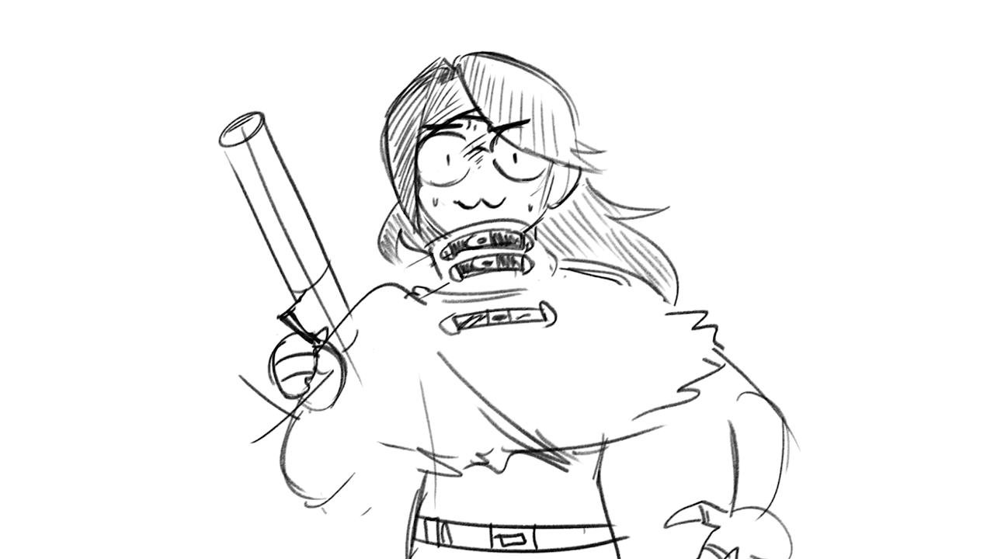
left_click_drag(264, 344, 256, 354)
mouse_move(359, 378)
left_mouse_down()
mouse_move(357, 398)
mouse_move(279, 458)
left_mouse_up()
left_click_drag(332, 501, 398, 454)
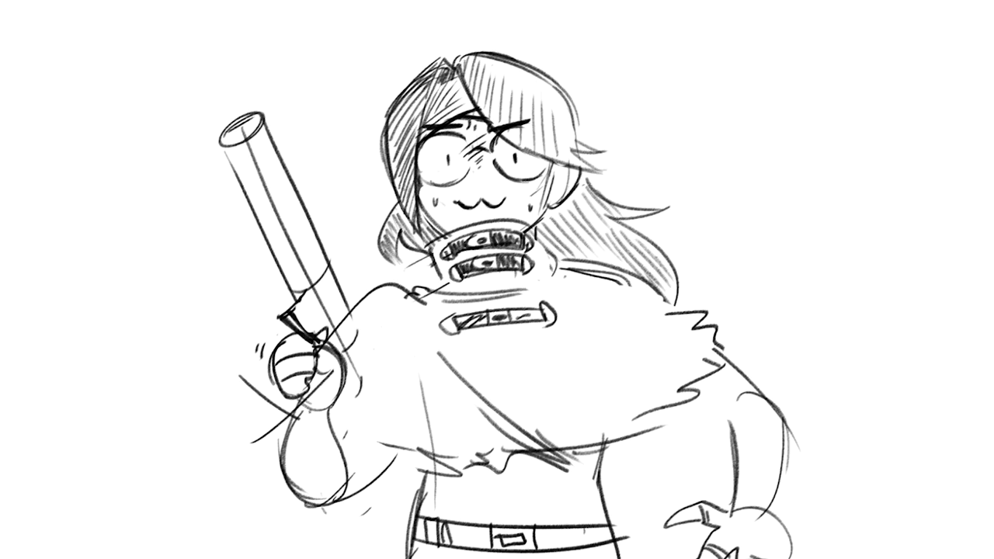
left_click_drag(671, 408, 735, 430)
Hatch shading under the right shoulder fur and draw stripes on the left sleeve
left_click_drag(676, 410, 707, 424)
mouse_move(697, 382)
left_mouse_down()
mouse_move(719, 427)
mouse_move(734, 401)
left_mouse_up()
left_click_drag(725, 369, 754, 391)
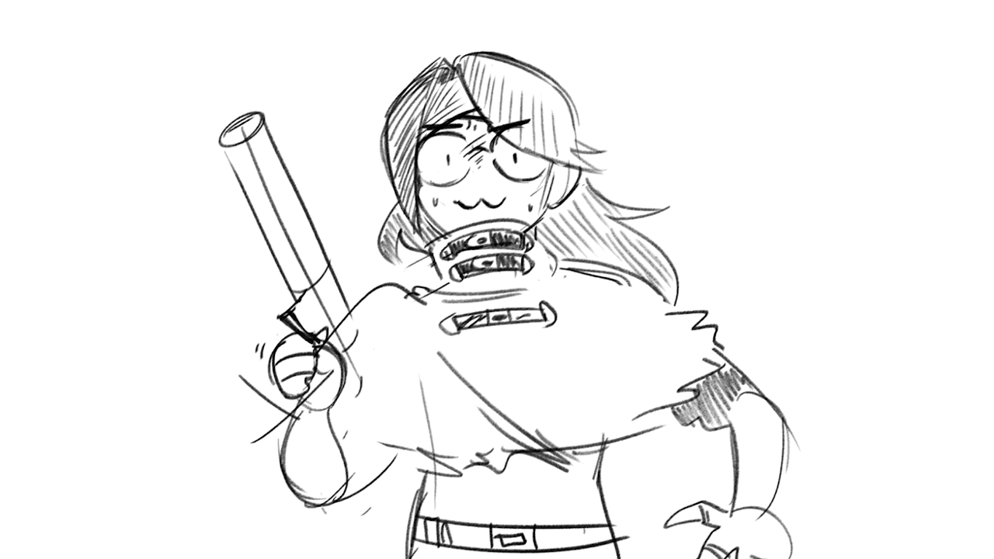
mouse_move(288, 438)
left_mouse_down()
mouse_move(325, 427)
mouse_move(334, 437)
left_mouse_up()
mouse_move(288, 455)
left_mouse_down()
mouse_move(323, 460)
mouse_move(343, 442)
mouse_move(299, 462)
left_mouse_up()
mouse_move(315, 441)
left_mouse_down()
mouse_move(315, 463)
mouse_move(297, 456)
mouse_move(331, 452)
left_mouse_up()
Shade the left sleeve stripes dark up to the wrist
mouse_move(285, 466)
left_mouse_down()
mouse_move(316, 494)
mouse_move(341, 483)
mouse_move(309, 492)
mouse_move(321, 491)
left_mouse_up()
left_click_drag(287, 467, 305, 490)
mouse_move(332, 478)
left_mouse_down()
mouse_move(326, 491)
mouse_move(333, 481)
left_mouse_up()
mouse_move(292, 423)
left_mouse_down()
mouse_move(300, 444)
mouse_move(315, 436)
left_mouse_up()
left_click_drag(304, 410, 322, 430)
left_click_drag(302, 466, 320, 478)
Shade inside the fist, add a hatched hammer shape above it and remove the barrel line
left_click_drag(287, 376, 309, 402)
mouse_move(297, 348)
left_mouse_down()
mouse_move(313, 397)
mouse_move(299, 363)
left_mouse_up()
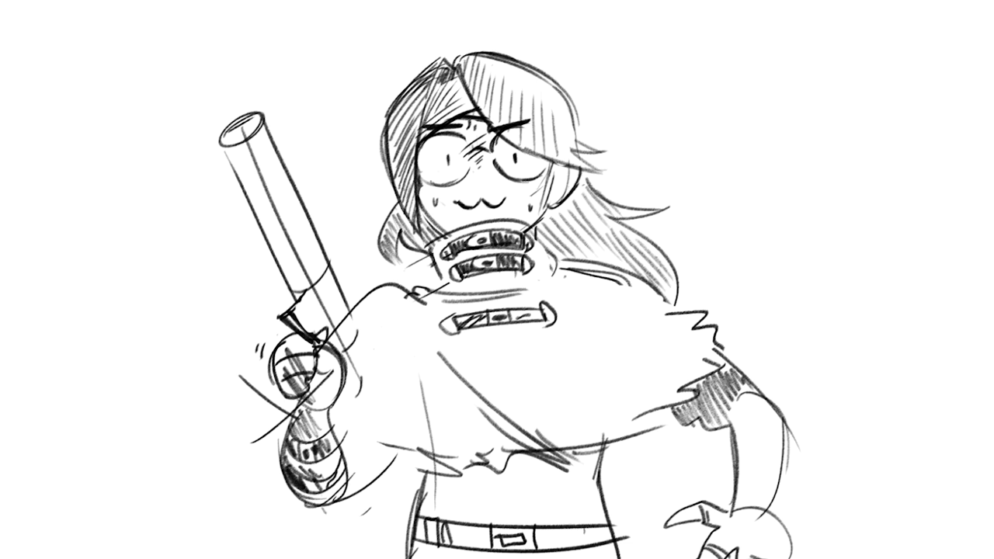
mouse_move(286, 337)
left_mouse_down()
mouse_move(261, 307)
mouse_move(276, 292)
mouse_move(289, 309)
mouse_move(272, 329)
mouse_move(300, 315)
mouse_move(320, 329)
mouse_move(287, 322)
left_mouse_up()
left_click_drag(303, 304, 297, 317)
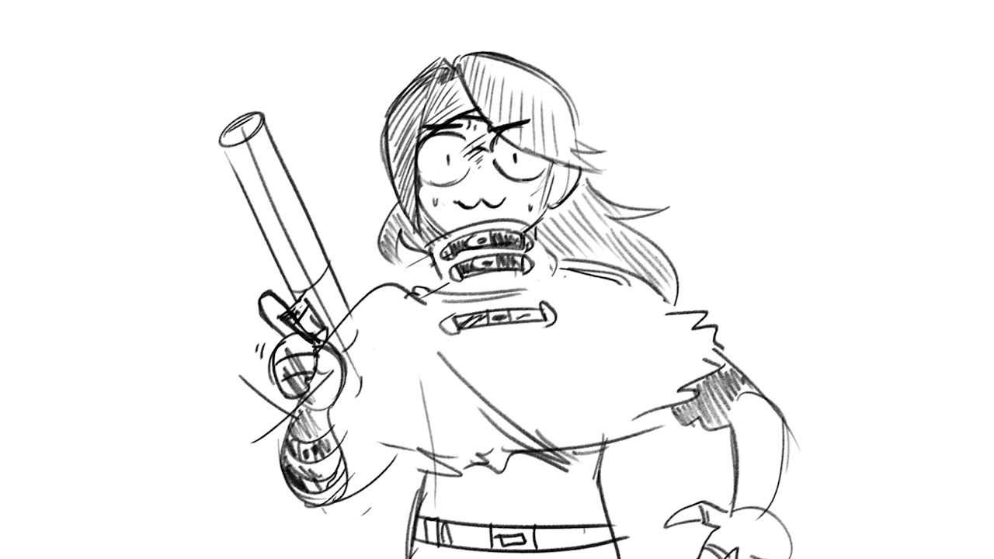
key("ctrl+z")
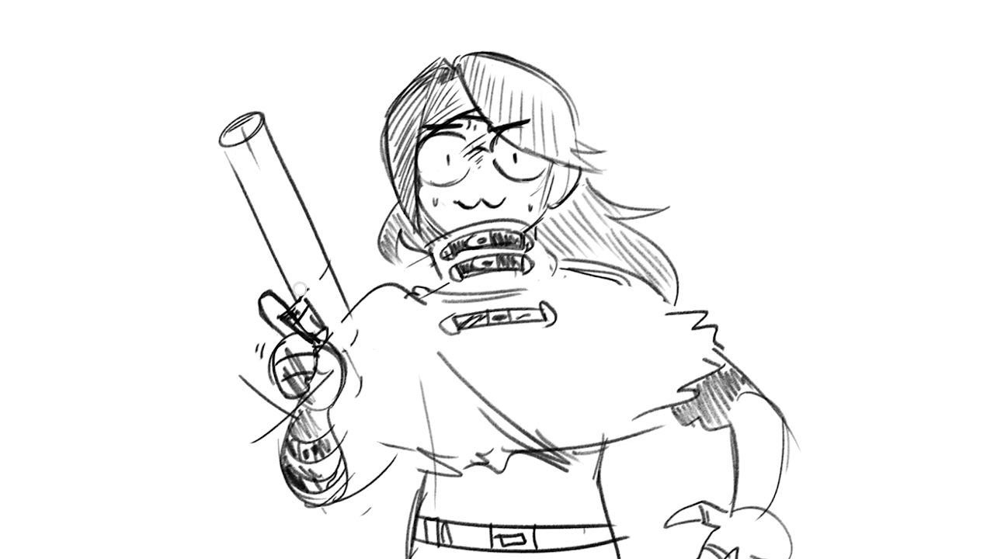
Redraw the barrel's outer, inner and upper edges and split the muzzle into a double barrel
mouse_move(334, 339)
left_mouse_down()
mouse_move(339, 349)
mouse_move(364, 334)
mouse_move(274, 137)
left_mouse_up()
left_click_drag(272, 244, 300, 299)
left_click_drag(221, 140, 272, 245)
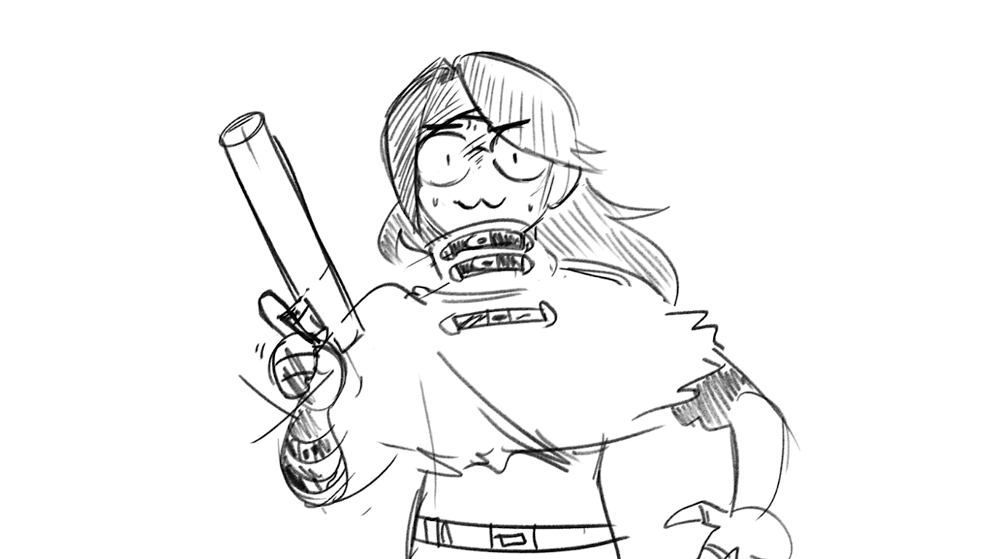
mouse_move(242, 121)
left_mouse_down()
mouse_move(224, 145)
mouse_move(264, 106)
mouse_move(256, 116)
left_mouse_up()
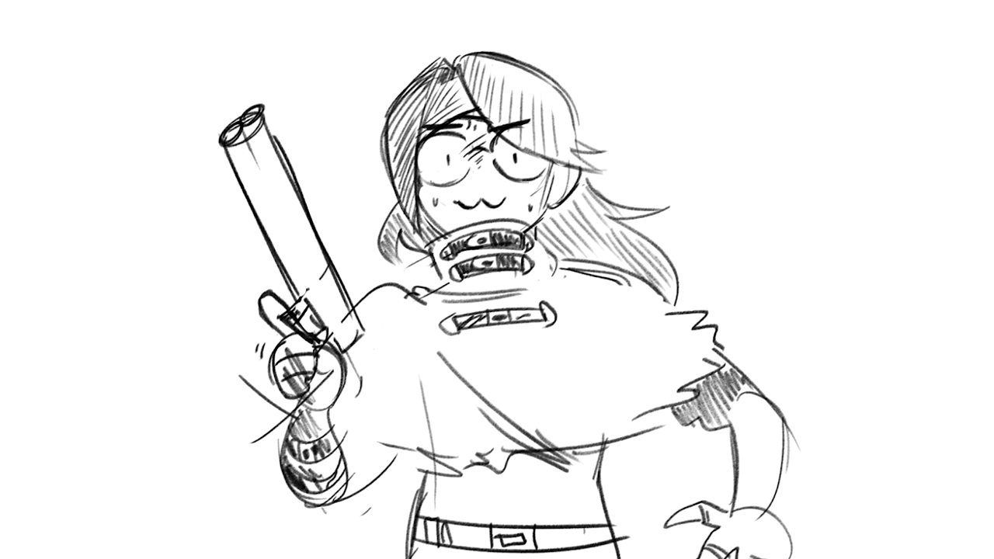
left_click_drag(349, 335, 239, 116)
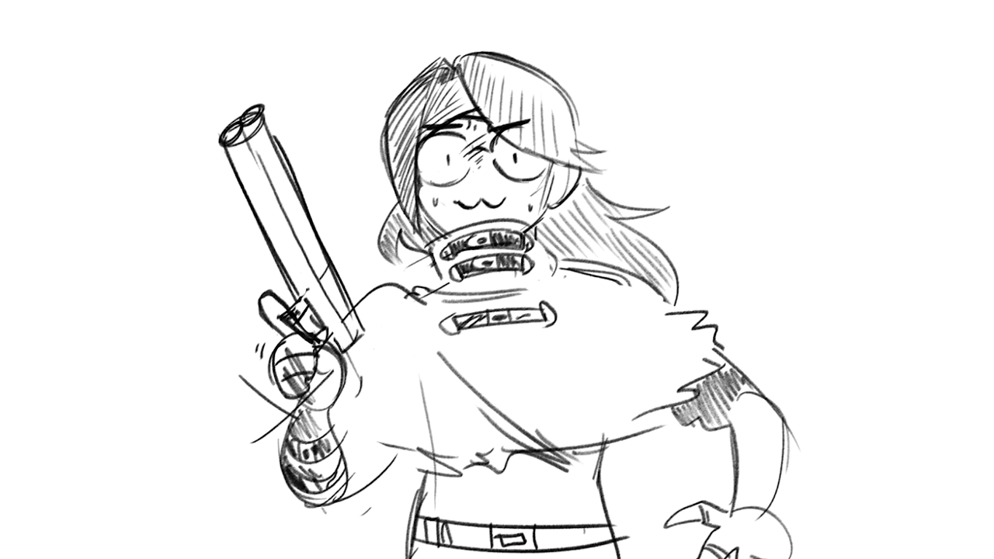
mouse_move(305, 298)
left_mouse_down()
mouse_move(320, 277)
mouse_move(318, 286)
left_mouse_up()
left_click_drag(293, 176, 264, 106)
left_click_drag(303, 197, 269, 128)
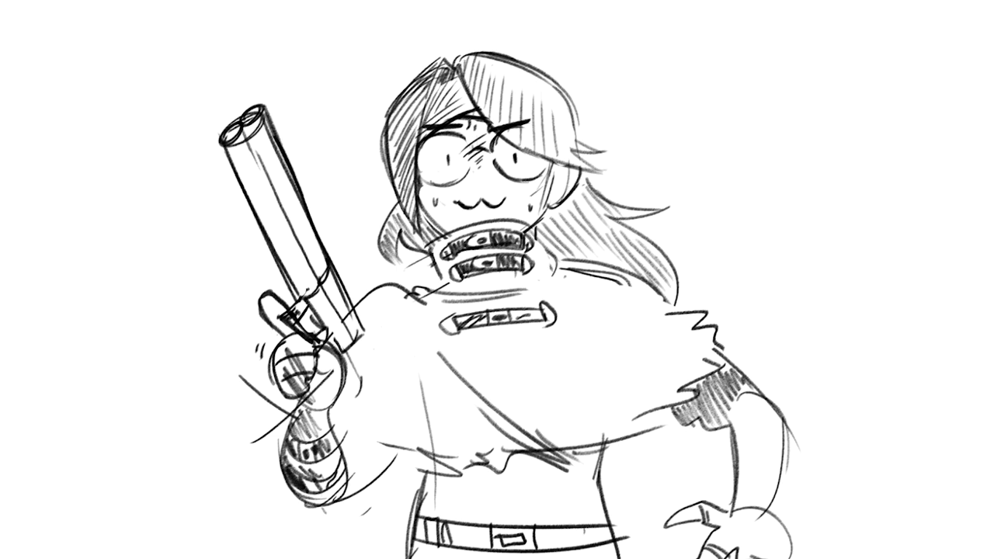
Shade the hammer and thumb, erase the fist's motion lines, and add cloth tails beside the forearm
mouse_move(269, 309)
left_mouse_down()
mouse_move(285, 334)
mouse_move(279, 317)
left_mouse_up()
mouse_move(315, 358)
left_mouse_down()
mouse_move(337, 370)
mouse_move(318, 370)
mouse_move(307, 338)
left_mouse_up()
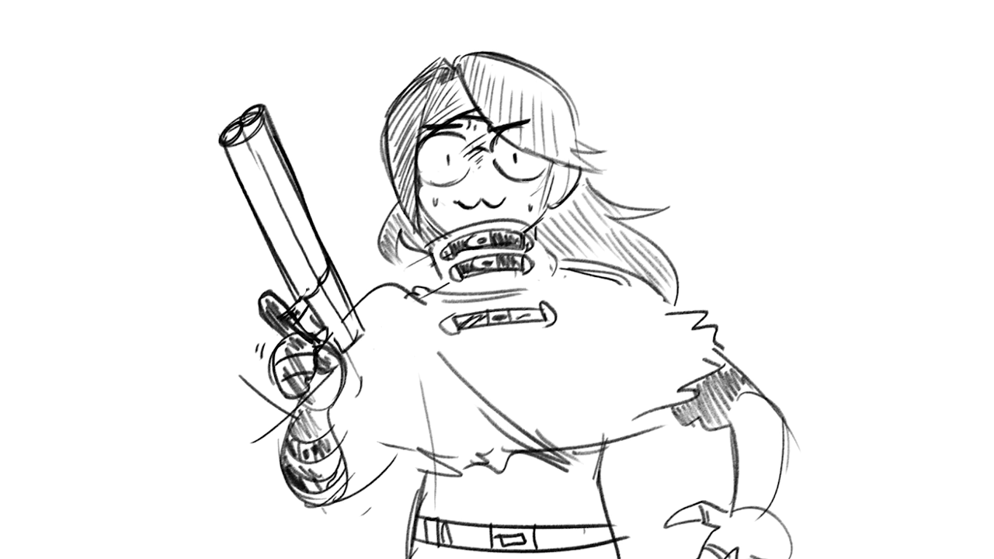
left_click_drag(241, 371, 264, 434)
mouse_move(256, 389)
left_mouse_down()
mouse_move(284, 423)
mouse_move(256, 447)
left_mouse_up()
mouse_move(281, 387)
left_mouse_down()
mouse_move(180, 464)
mouse_move(247, 432)
mouse_move(277, 458)
left_mouse_up()
left_click_drag(338, 412, 427, 461)
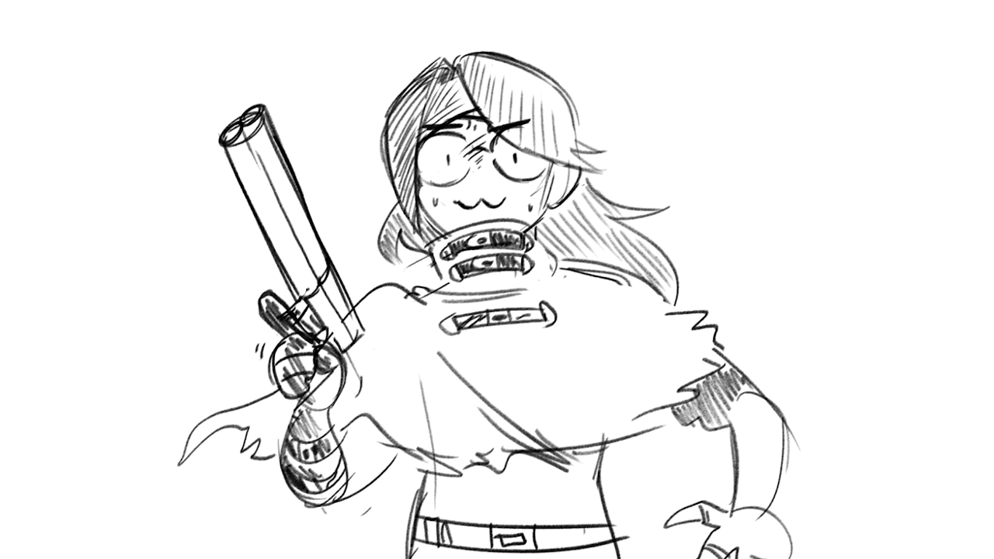
Refine the right arm with a sleeve cuff and shoulder hatching, and draw the lower-right hand's knuckles and fingers
left_click_drag(739, 463, 732, 413)
mouse_move(733, 416)
left_mouse_down()
mouse_move(789, 427)
mouse_move(785, 435)
mouse_move(735, 399)
mouse_move(766, 396)
left_mouse_up()
left_click_drag(761, 416, 770, 401)
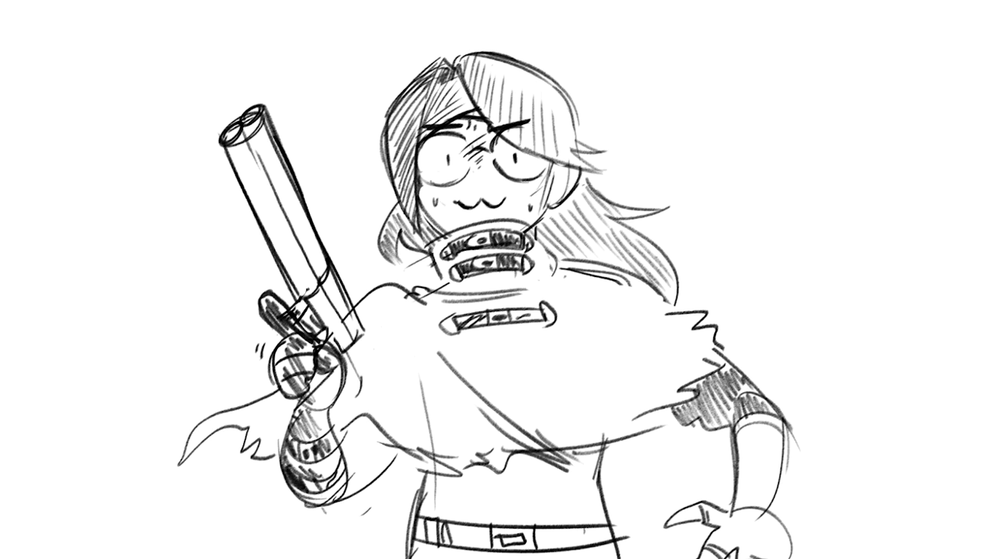
left_click_drag(710, 543, 739, 524)
mouse_move(725, 556)
left_mouse_down()
mouse_move(744, 535)
mouse_move(775, 545)
left_mouse_up()
left_click_drag(779, 558, 786, 546)
left_click_drag(766, 513, 796, 558)
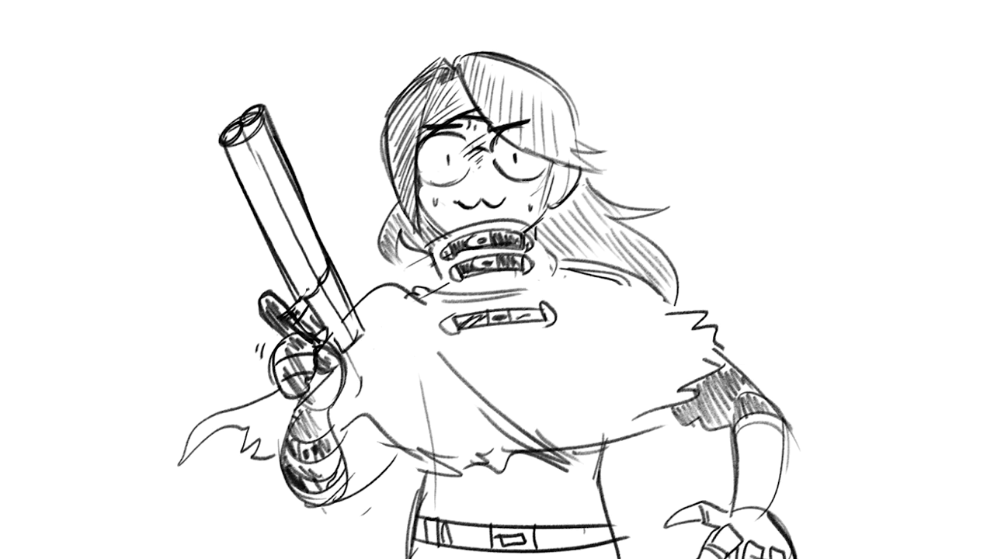
mouse_move(731, 513)
left_mouse_down()
mouse_move(768, 518)
mouse_move(733, 528)
mouse_move(778, 542)
left_mouse_up()
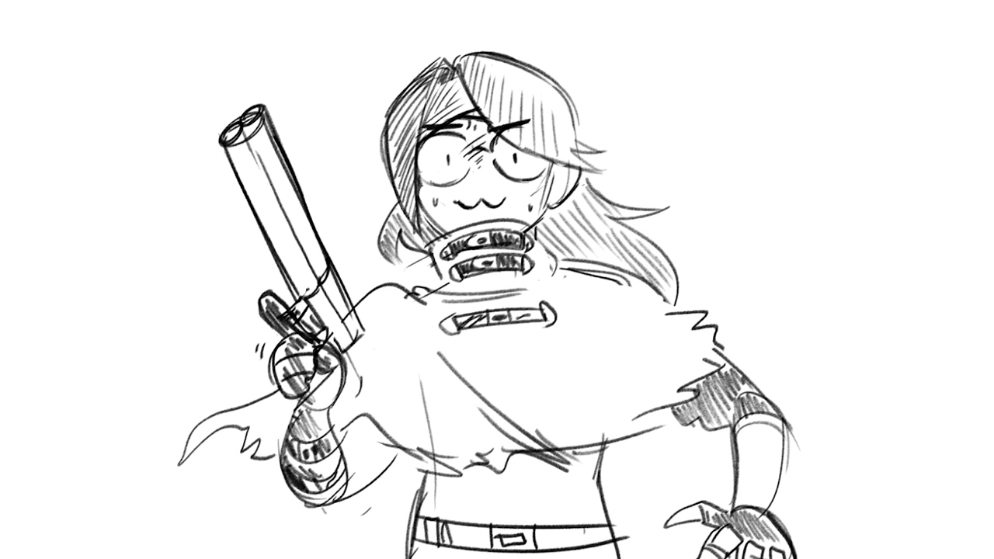
Hatch shadows above and below the belt and fill the belt dark
mouse_move(419, 494)
left_mouse_down()
mouse_move(444, 521)
mouse_move(459, 518)
left_mouse_up()
mouse_move(452, 472)
left_mouse_down()
mouse_move(490, 522)
mouse_move(520, 525)
left_mouse_up()
mouse_move(499, 472)
left_mouse_down()
mouse_move(540, 525)
mouse_move(558, 523)
left_mouse_up()
left_click_drag(531, 457, 569, 516)
mouse_move(561, 468)
left_mouse_down()
mouse_move(593, 523)
mouse_move(610, 497)
left_mouse_up()
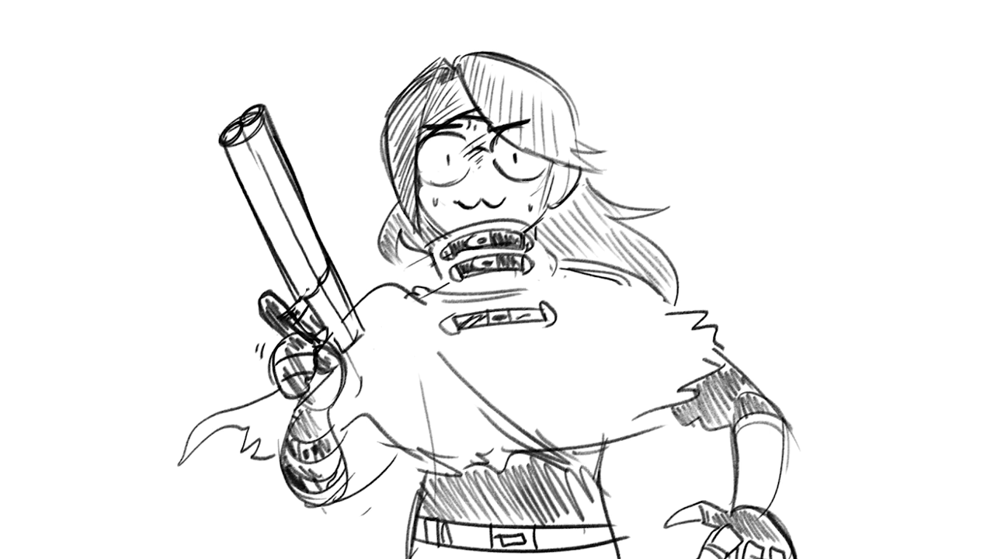
mouse_move(402, 539)
left_mouse_down()
mouse_move(415, 558)
mouse_move(501, 558)
left_mouse_up()
left_click_drag(492, 543, 514, 558)
mouse_move(418, 524)
left_mouse_down()
mouse_move(421, 544)
mouse_move(474, 550)
mouse_move(603, 541)
left_mouse_up()
left_click_drag(601, 533, 615, 539)
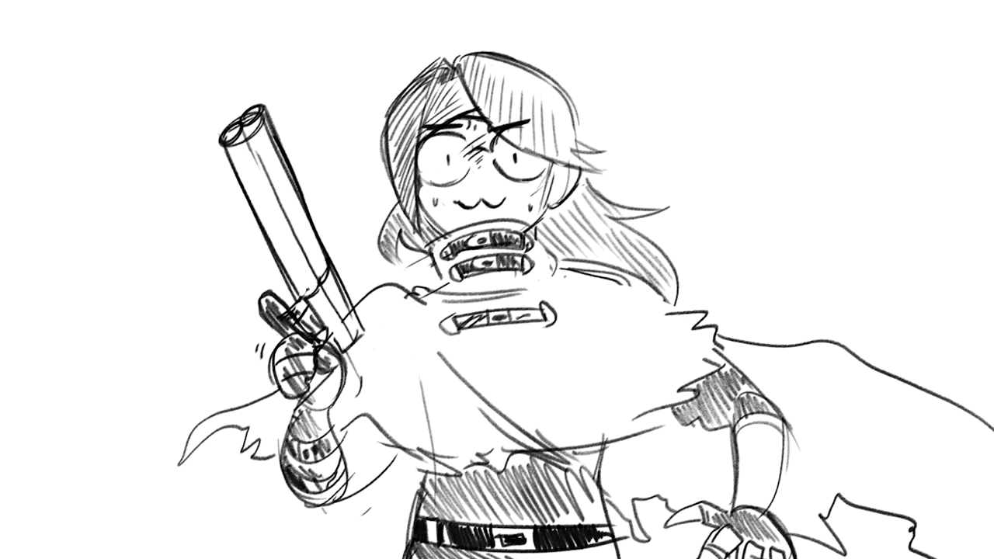
Add and trim strokes between the hand and collar, then darken a line beside the eye
mouse_move(354, 294)
left_mouse_down()
mouse_move(397, 270)
mouse_move(436, 272)
left_mouse_up()
left_click_drag(374, 298, 460, 282)
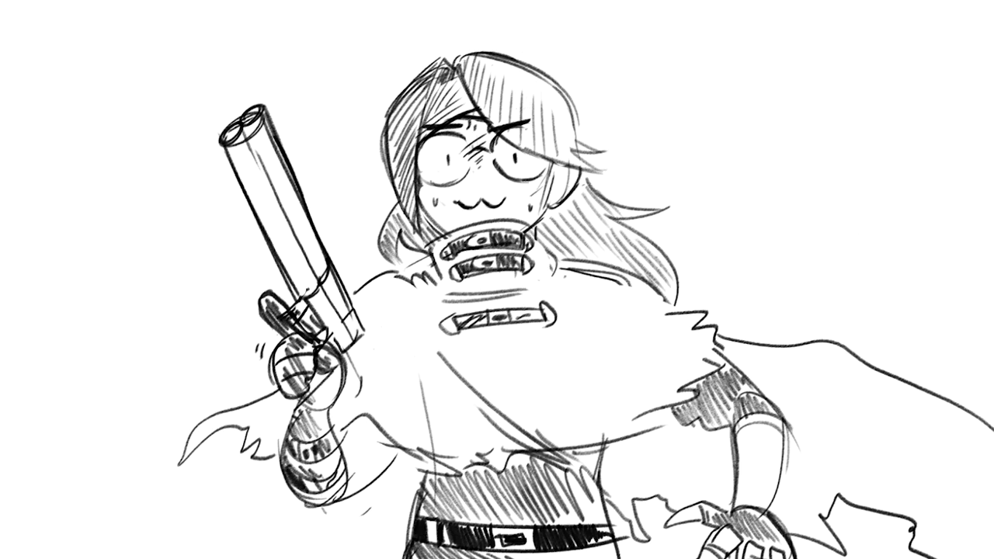
left_click_drag(503, 152, 533, 134)
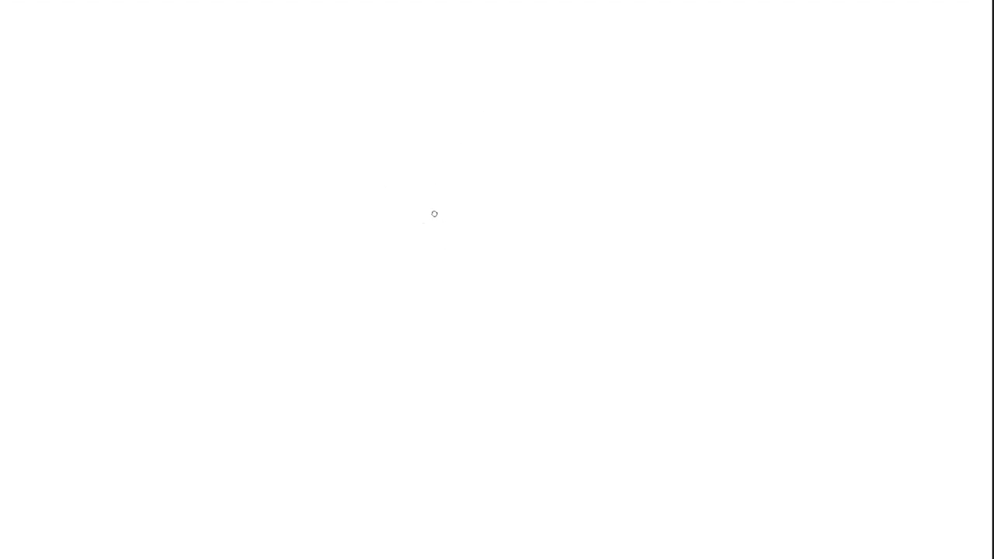
Sketch the head oval with vertical centre line, curved cross guide and left side line
mouse_move(412, 147)
left_mouse_down()
mouse_move(472, 111)
mouse_move(512, 167)
left_mouse_up()
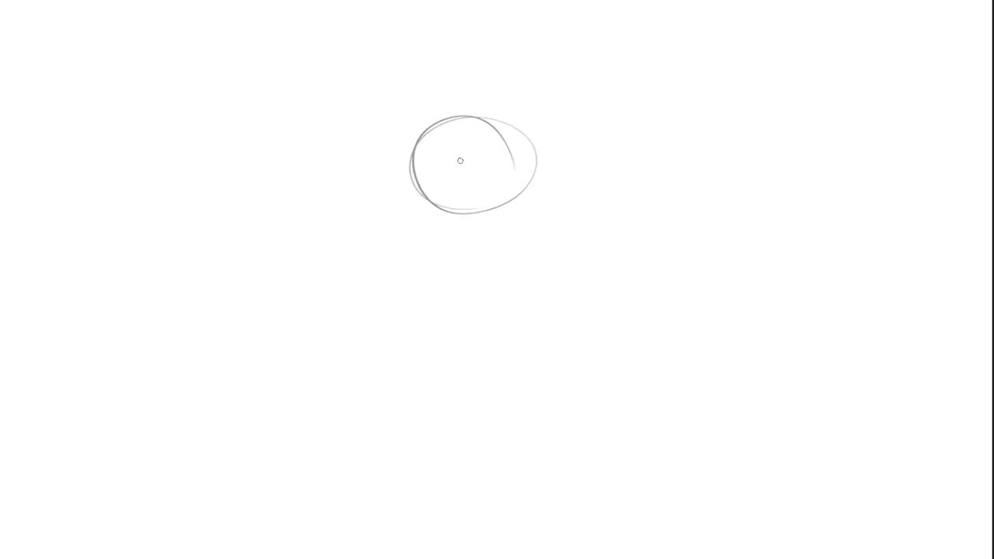
left_click_drag(466, 121, 468, 224)
key("ctrl+z")
left_click_drag(466, 123, 472, 259)
left_click_drag(400, 187, 502, 188)
left_click_drag(436, 198, 530, 178)
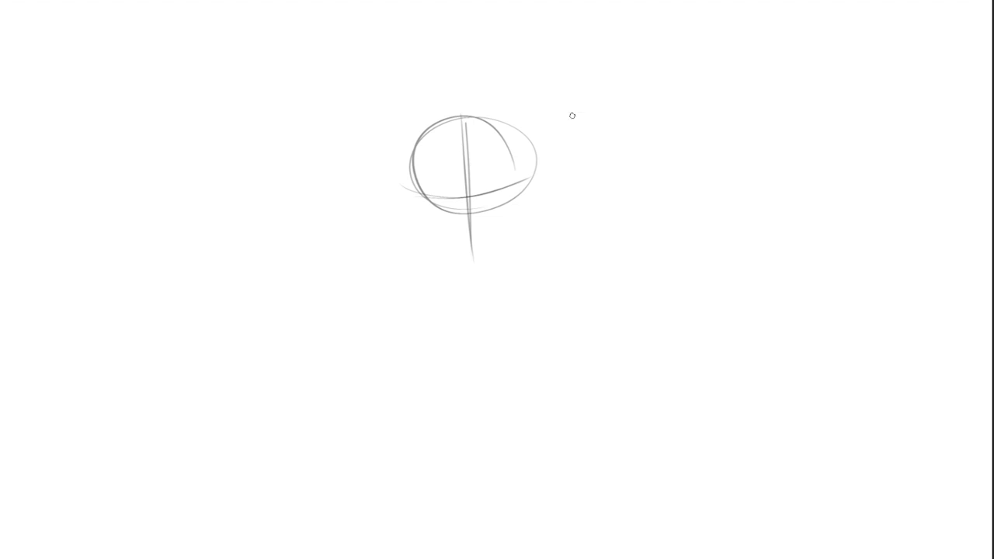
left_click_drag(408, 142, 424, 242)
Sketch the lower jaw plane and a shorter right side edge of the head
mouse_move(420, 236)
left_mouse_down()
mouse_move(470, 269)
mouse_move(532, 226)
left_mouse_up()
mouse_move(503, 258)
left_mouse_down()
mouse_move(529, 226)
mouse_move(537, 172)
left_mouse_up()
left_click_drag(528, 229, 541, 125)
left_click_drag(527, 228, 531, 176)
key("ctrl+z")
left_click_drag(527, 230, 529, 143)
left_click_drag(527, 225, 532, 169)
left_click_drag(532, 135, 529, 194)
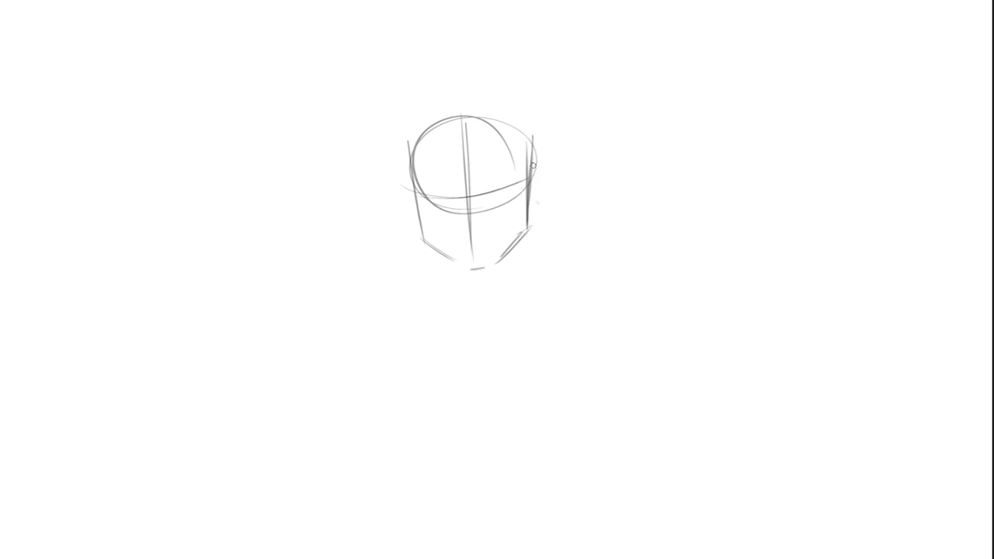
Draw both ears and darken the left and right jaw and cheek lines
mouse_move(532, 161)
left_mouse_down()
mouse_move(553, 164)
mouse_move(536, 205)
left_mouse_up()
mouse_move(408, 212)
left_mouse_down()
mouse_move(399, 187)
mouse_move(411, 169)
left_mouse_up()
left_click_drag(419, 219, 415, 269)
left_click_drag(518, 238, 506, 272)
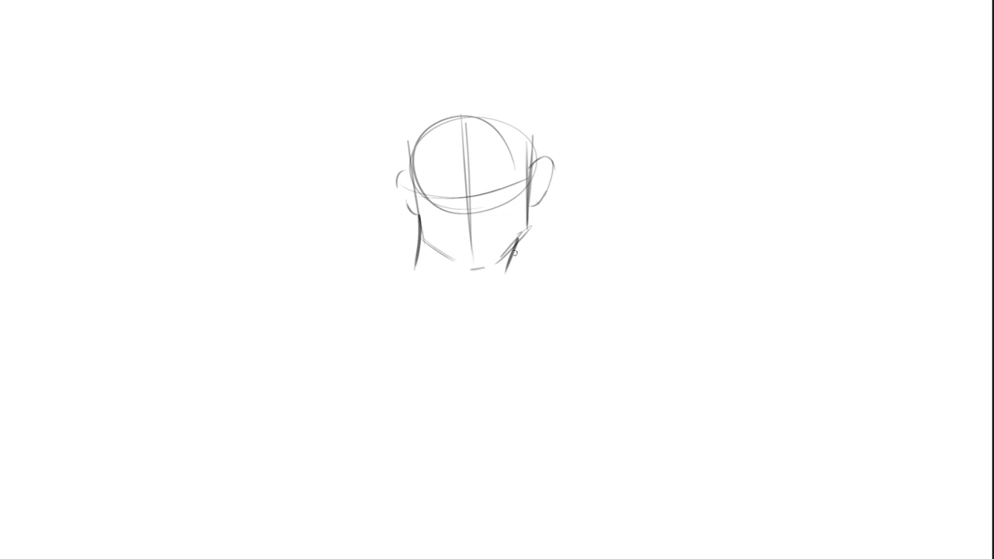
left_click_drag(419, 227, 412, 276)
Draw the neck and the left and right shoulder arcs
left_click_drag(413, 265, 381, 289)
left_click_drag(292, 313, 392, 312)
left_click_drag(319, 292, 277, 336)
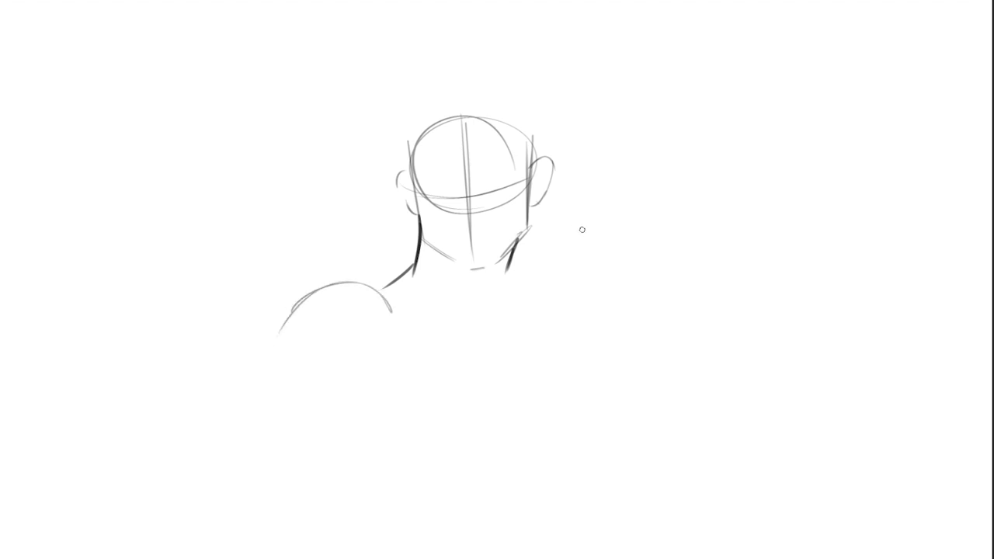
left_click_drag(331, 296, 383, 287)
left_click_drag(509, 268, 598, 261)
key("ctrl+z")
mouse_move(533, 274)
left_mouse_down()
mouse_move(594, 291)
mouse_move(609, 314)
left_mouse_up()
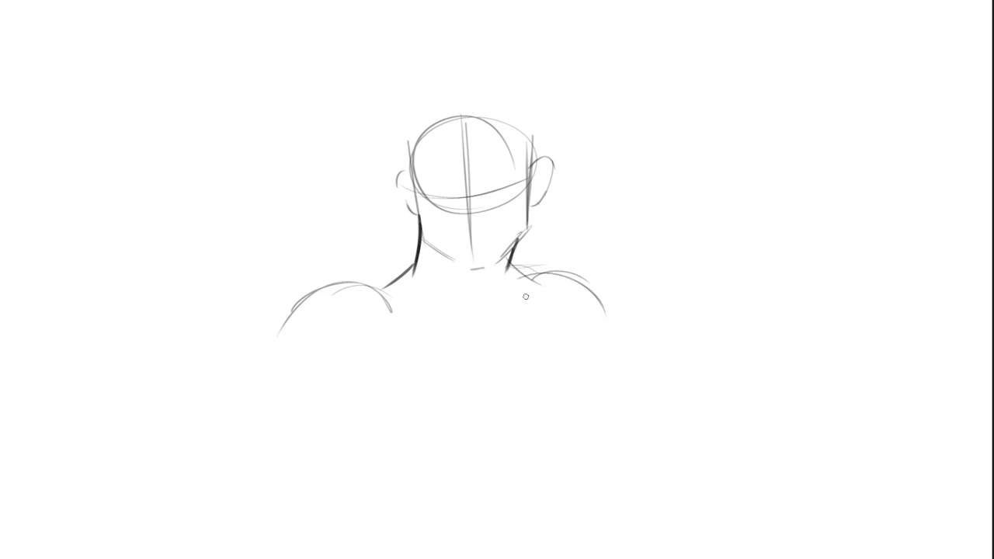
mouse_move(351, 332)
left_mouse_down()
mouse_move(270, 371)
mouse_move(398, 346)
mouse_move(405, 370)
left_mouse_up()
mouse_move(282, 407)
left_mouse_down()
mouse_move(305, 420)
mouse_move(345, 405)
mouse_move(362, 376)
mouse_move(364, 404)
left_mouse_up()
Outline the clenched left fist with knuckle lines, plus its forearm and upper arm to the shoulder
mouse_move(334, 332)
left_mouse_down()
mouse_move(359, 325)
mouse_move(406, 371)
left_mouse_up()
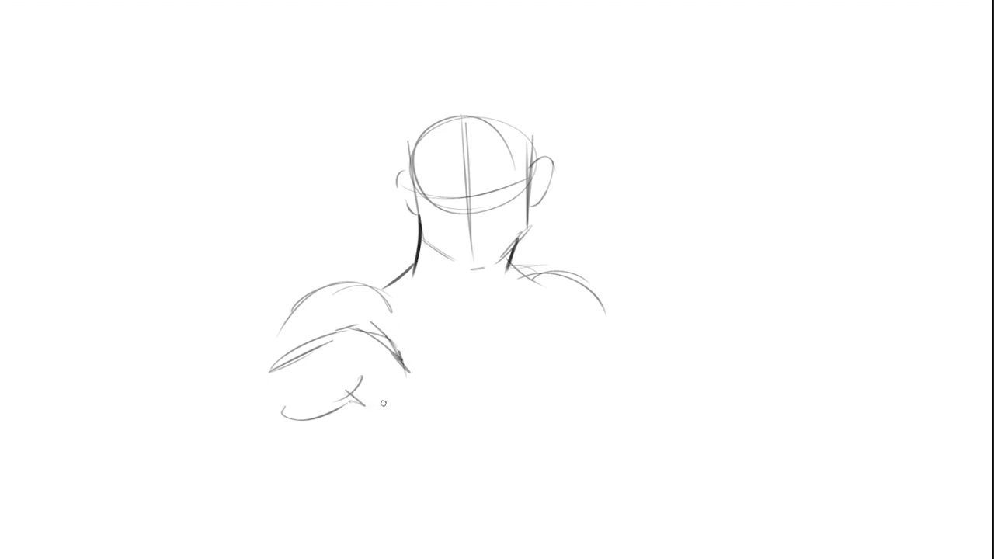
mouse_move(359, 407)
left_mouse_down()
mouse_move(357, 418)
mouse_move(370, 415)
left_mouse_up()
mouse_move(360, 376)
left_mouse_down()
mouse_move(376, 401)
mouse_move(350, 412)
mouse_move(395, 390)
left_mouse_up()
mouse_move(364, 354)
left_mouse_down()
mouse_move(389, 388)
mouse_move(401, 382)
left_mouse_up()
left_click_drag(372, 333, 397, 363)
mouse_move(334, 326)
left_mouse_down()
mouse_move(291, 374)
mouse_move(265, 385)
left_mouse_up()
mouse_move(309, 346)
left_mouse_down()
mouse_move(270, 384)
mouse_move(205, 386)
left_mouse_up()
key("ctrl+z")
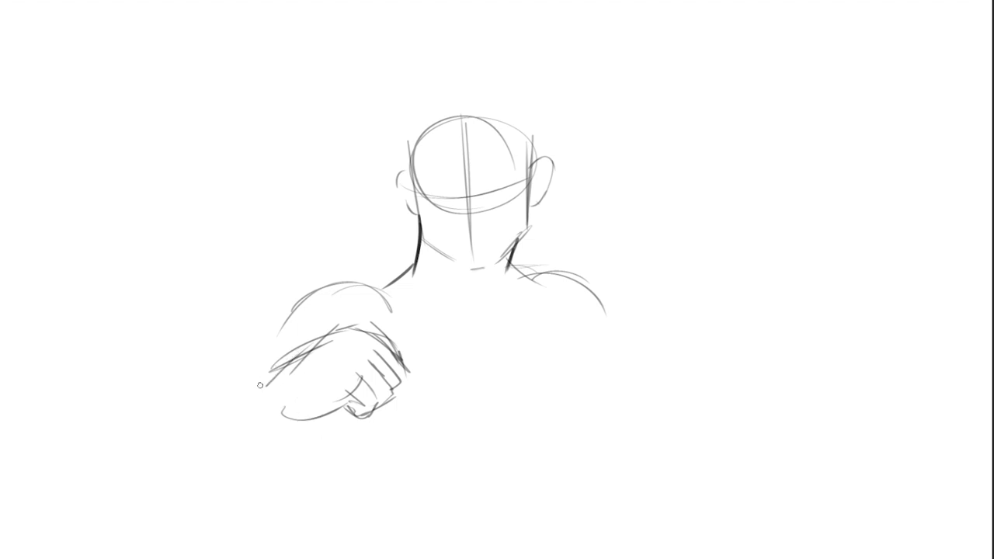
mouse_move(284, 363)
left_mouse_down()
mouse_move(215, 390)
mouse_move(184, 480)
mouse_move(233, 492)
mouse_move(283, 432)
left_mouse_up()
left_click_drag(208, 387, 281, 336)
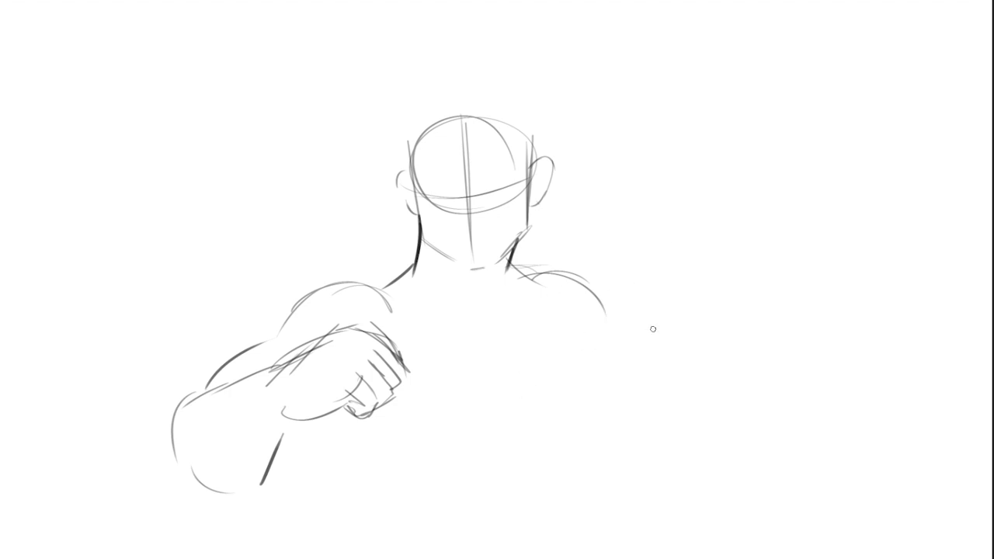
Start the right fist beside the right shoulder with its edges and lower arc
mouse_move(628, 313)
left_mouse_down()
mouse_move(652, 345)
mouse_move(657, 260)
mouse_move(712, 322)
left_mouse_up()
left_click_drag(623, 299, 661, 354)
mouse_move(637, 273)
left_mouse_down()
mouse_move(607, 310)
mouse_move(639, 326)
left_mouse_up()
mouse_move(622, 300)
left_mouse_down()
mouse_move(654, 357)
mouse_move(710, 344)
left_mouse_up()
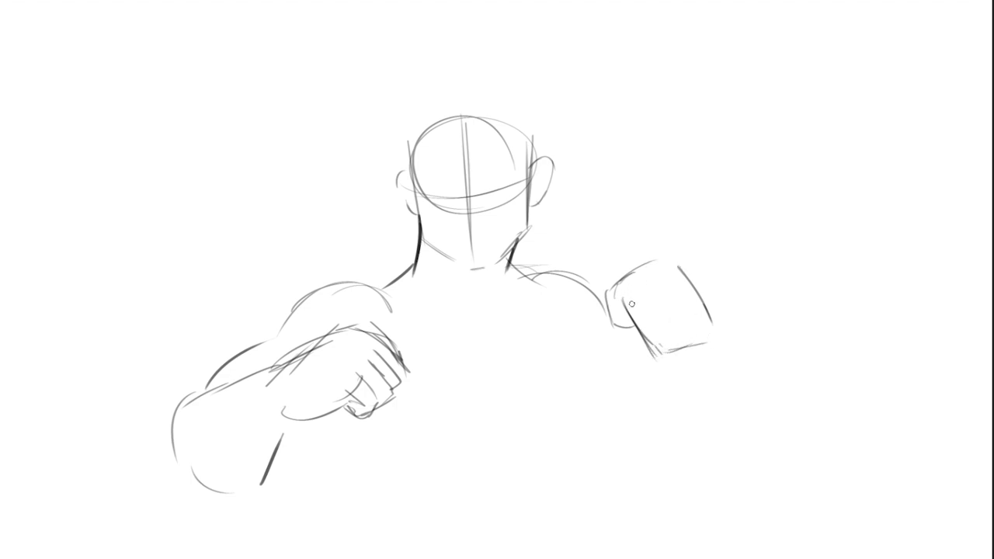
Draw the right fist's top, finger lines and edge, plus the raised forearm and elbow
left_click_drag(626, 297, 666, 278)
left_click_drag(639, 314, 692, 295)
key("ctrl+z")
left_click_drag(639, 320, 688, 292)
left_click_drag(655, 334, 693, 322)
left_click_drag(705, 302, 722, 443)
key("ctrl+z")
left_click_drag(714, 330, 738, 463)
mouse_move(652, 357)
left_mouse_down()
mouse_move(644, 449)
mouse_move(672, 499)
mouse_move(718, 478)
left_mouse_up()
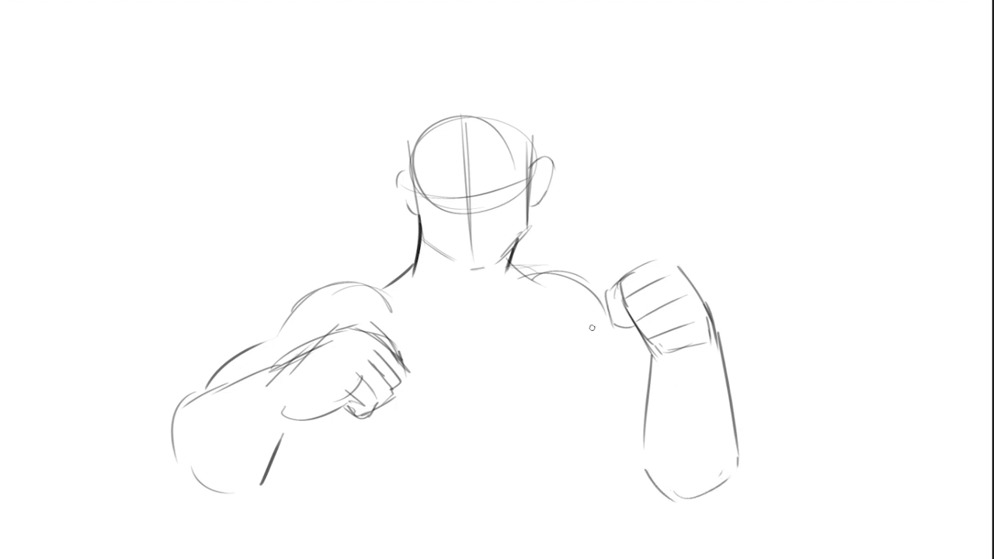
Sketch the torso side from the right shoulder down past the chest
left_click_drag(545, 284, 572, 384)
key("ctrl+z")
left_click_drag(549, 288, 552, 421)
mouse_move(546, 287)
left_mouse_down()
mouse_move(535, 431)
mouse_move(469, 424)
mouse_move(421, 434)
mouse_move(393, 411)
mouse_move(423, 432)
mouse_move(507, 412)
mouse_move(516, 423)
mouse_move(592, 306)
mouse_move(579, 379)
left_mouse_up()
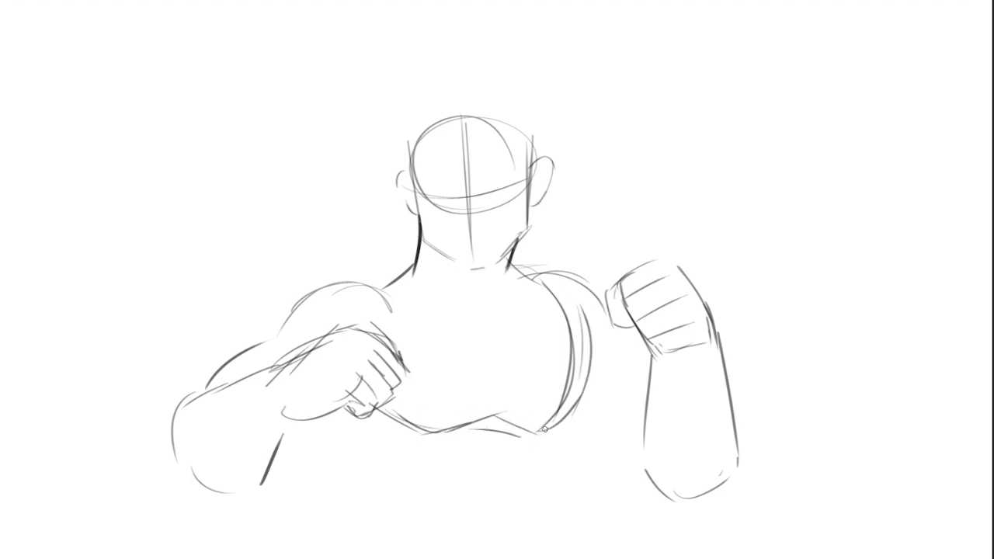
left_click_drag(544, 429, 518, 477)
key("ctrl+z")
left_click_drag(544, 429, 525, 482)
left_click_drag(317, 420, 316, 458)
key("ctrl+z")
left_click_drag(542, 435, 509, 539)
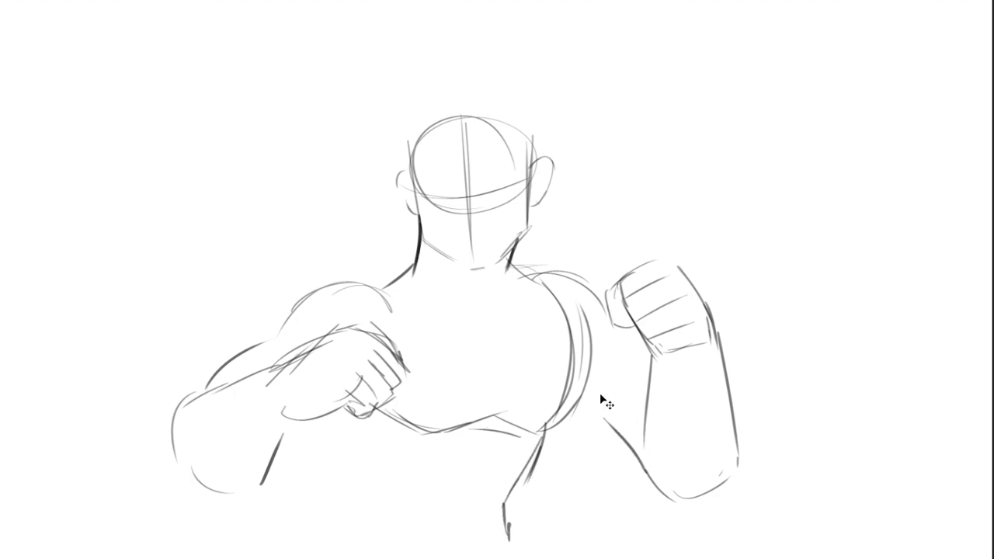
Add a curved right arm contour beside the torso and the raised forearm's right edge
left_click_drag(571, 392, 604, 452)
key("ctrl+z")
left_click_drag(565, 415, 620, 460)
left_click_drag(612, 347, 648, 380)
left_click_drag(701, 295, 716, 371)
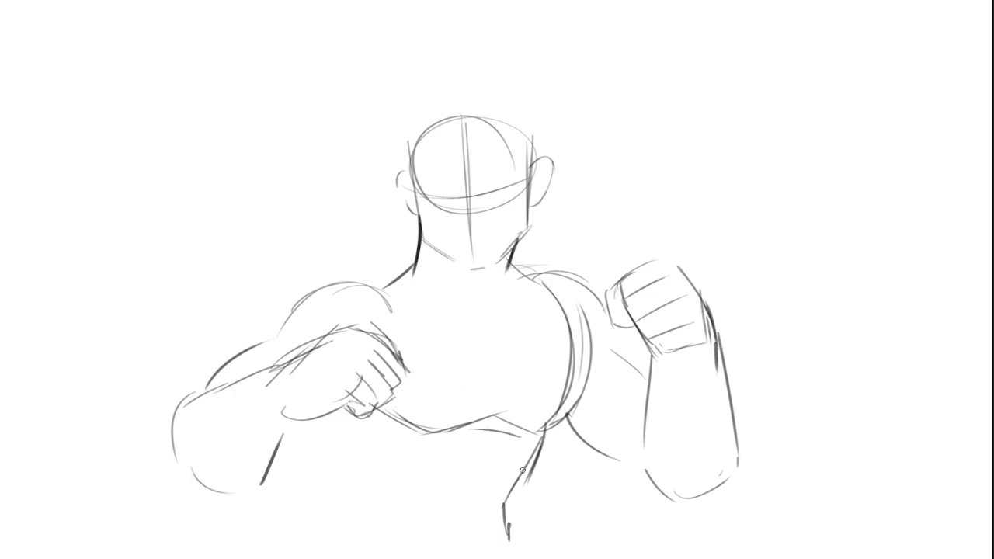
Draw a long, low curve under the chest
left_click_drag(522, 471, 362, 460)
key("ctrl+z")
left_click_drag(525, 464, 330, 442)
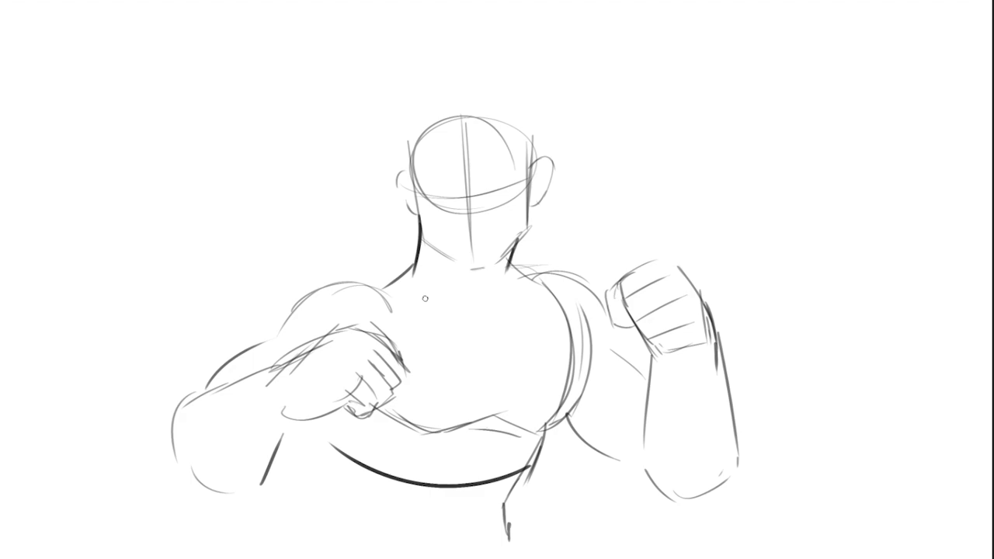
Ink the thick left tank-top strap down to the neckline
mouse_move(399, 281)
left_mouse_down()
mouse_move(452, 363)
mouse_move(529, 292)
mouse_move(483, 373)
left_mouse_up()
key("ctrl+z")
left_click_drag(403, 279, 455, 347)
key("ctrl+z")
mouse_move(401, 277)
left_mouse_down()
mouse_move(454, 349)
mouse_move(536, 321)
left_mouse_up()
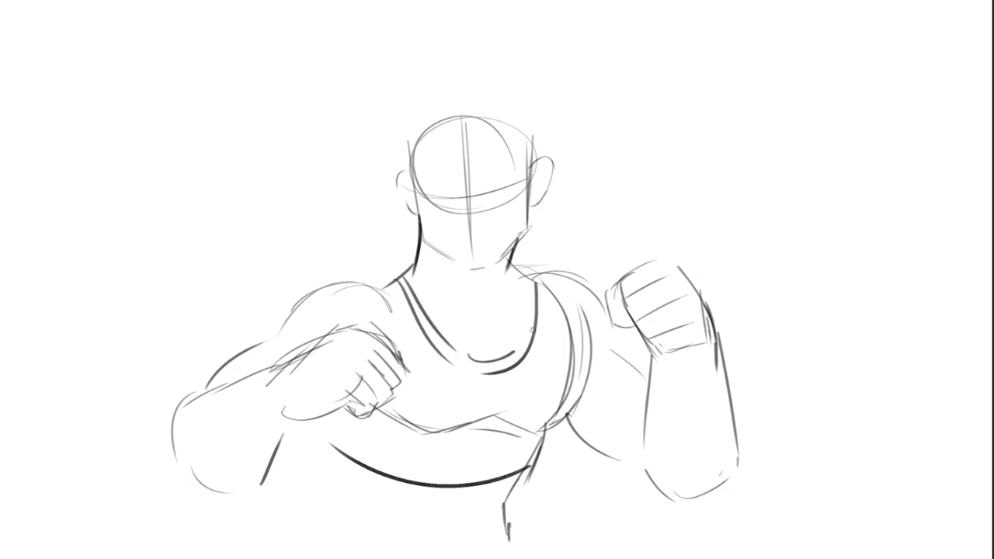
left_click_drag(398, 278, 429, 330)
left_click_drag(399, 278, 449, 356)
mouse_move(425, 318)
left_mouse_down()
mouse_move(454, 359)
mouse_move(493, 371)
mouse_move(471, 371)
mouse_move(512, 365)
mouse_move(488, 366)
mouse_move(525, 349)
mouse_move(533, 332)
left_mouse_up()
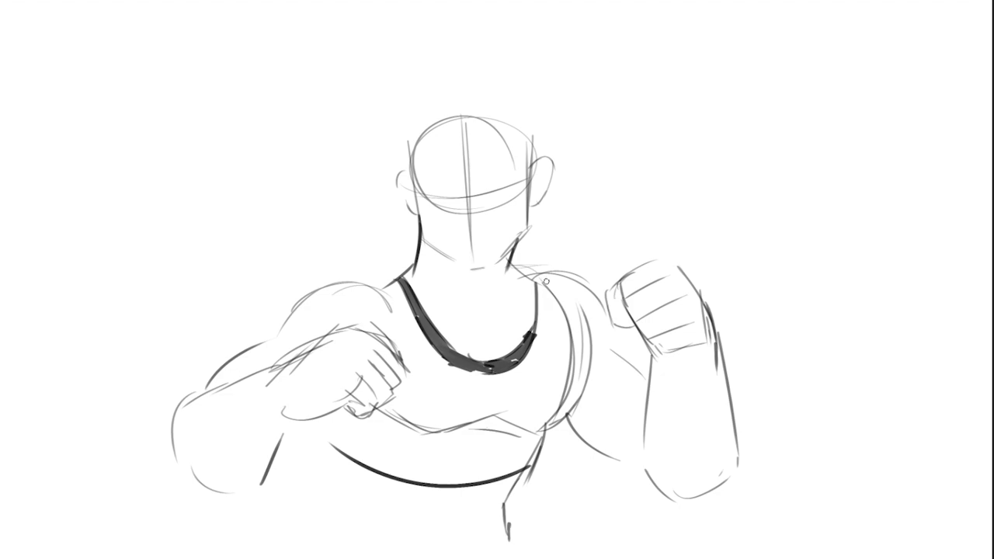
Ink the right tank-top strap
left_click_drag(546, 282, 574, 358)
key("ctrl+z")
key("ctrl+z")
left_click_drag(550, 276, 575, 379)
key("ctrl+z")
mouse_move(541, 274)
left_mouse_down()
mouse_move(578, 344)
mouse_move(548, 430)
left_mouse_up()
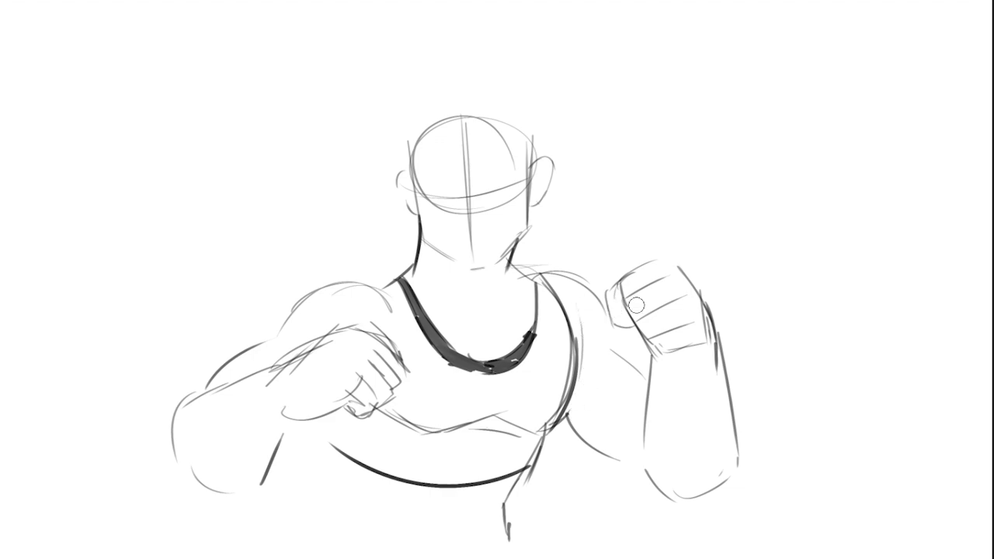
With a smaller brush, add the neckline end, chest lines, cleavage and collarbone lines
key("bracketleft")
key("bracketleft")
left_click_drag(528, 339, 535, 321)
mouse_move(409, 302)
left_mouse_down()
mouse_move(469, 321)
mouse_move(532, 317)
left_mouse_up()
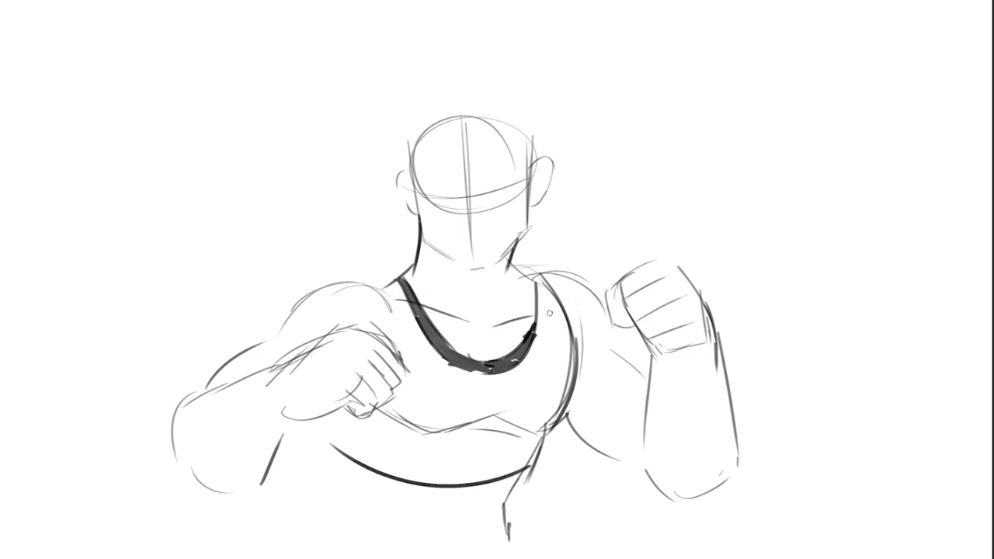
left_click_drag(494, 334, 496, 365)
left_click_drag(446, 270, 474, 316)
Sketch the nose and redraw the eye-level guide line, undoing the stray mouth marks
left_click_drag(457, 167, 460, 187)
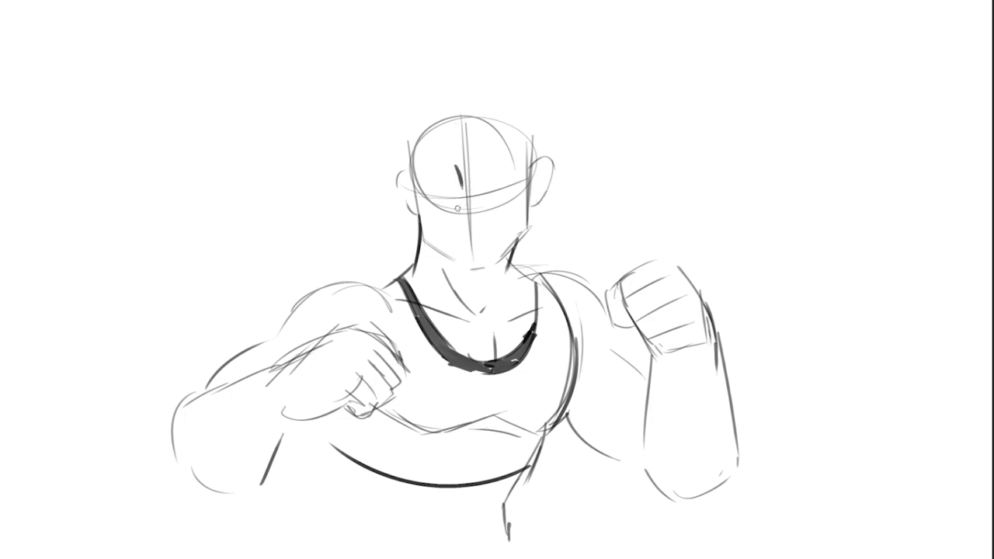
left_click_drag(456, 204, 476, 201)
key("ctrl+z")
key("ctrl+z")
mouse_move(409, 192)
left_mouse_down()
mouse_move(476, 190)
mouse_move(455, 160)
left_mouse_up()
mouse_move(410, 185)
left_mouse_down()
mouse_move(527, 178)
mouse_move(533, 168)
left_mouse_up()
left_click_drag(460, 170, 459, 204)
key("ctrl+z")
left_click_drag(453, 167, 479, 207)
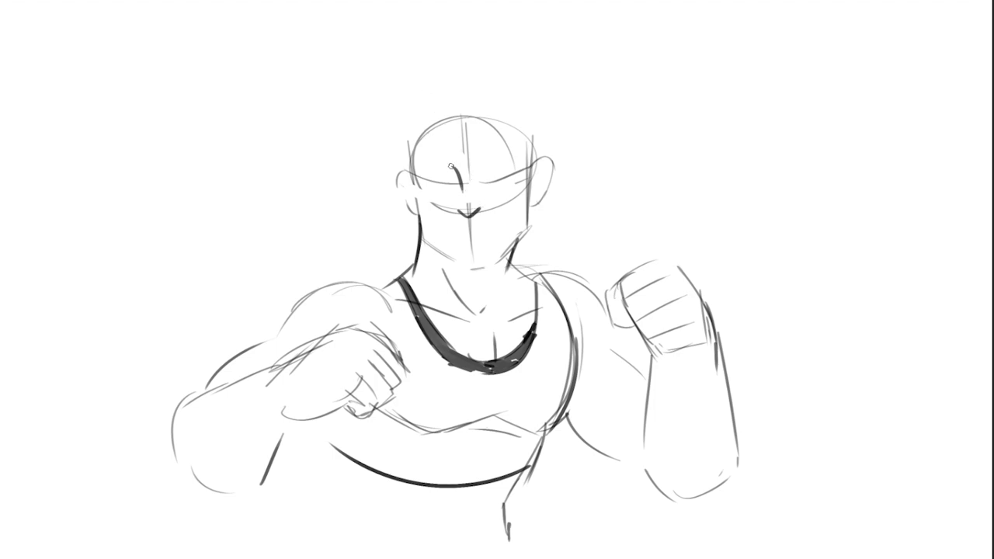
Draw thick angled eyebrows and arched lines for both eyes, redoing the right eye
left_click_drag(449, 161, 422, 155)
left_click_drag(482, 163, 515, 148)
left_click_drag(422, 176, 452, 173)
left_click_drag(436, 170, 453, 178)
left_click_drag(480, 179, 511, 164)
key("ctrl+z")
left_click_drag(483, 172, 505, 166)
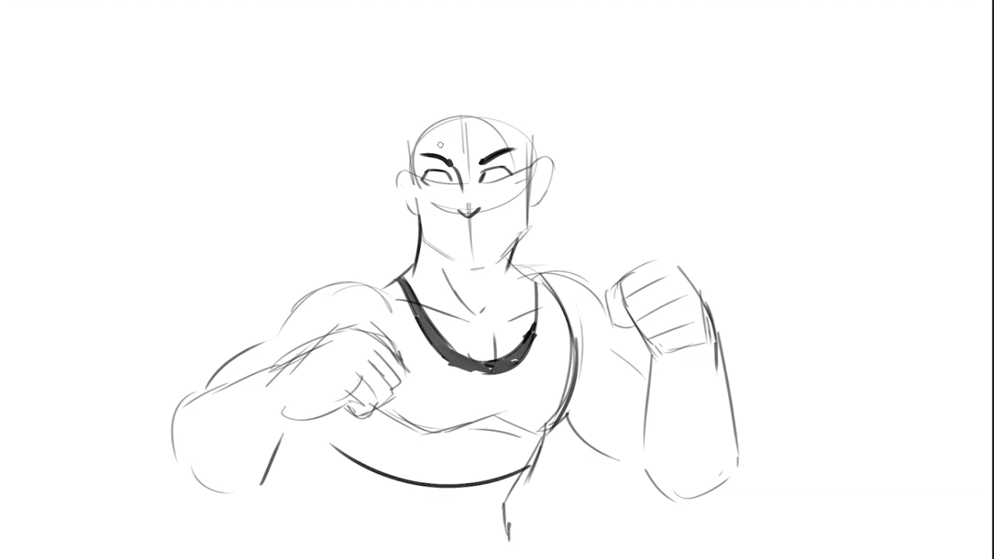
Add pupils to both eyes, then partly erase the right eye's iris
mouse_move(432, 170)
left_mouse_down()
mouse_move(442, 184)
mouse_move(495, 183)
mouse_move(498, 167)
left_mouse_up()
left_click_drag(432, 170, 439, 180)
left_click_drag(496, 169, 490, 176)
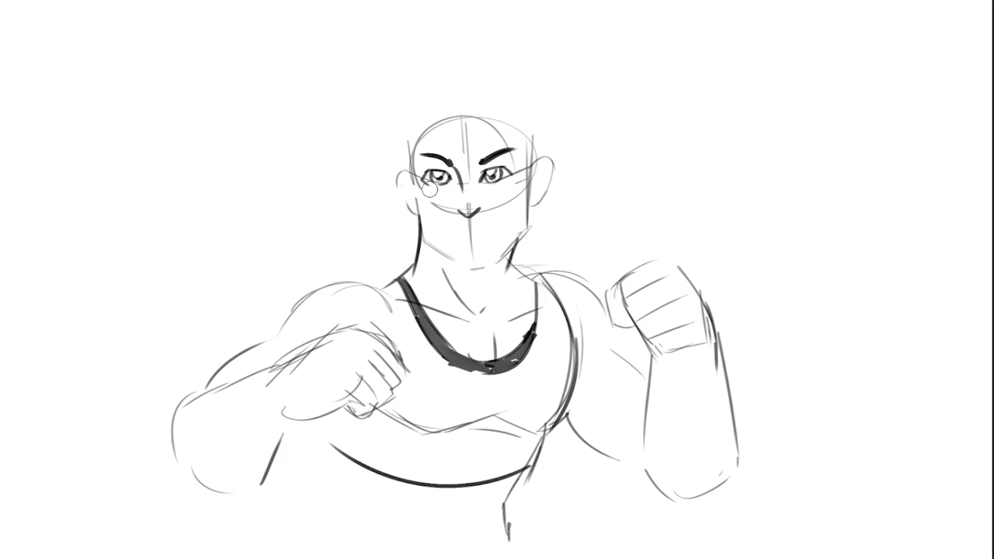
mouse_move(491, 175)
left_mouse_down()
mouse_move(502, 175)
mouse_move(486, 184)
left_mouse_up()
key("b")
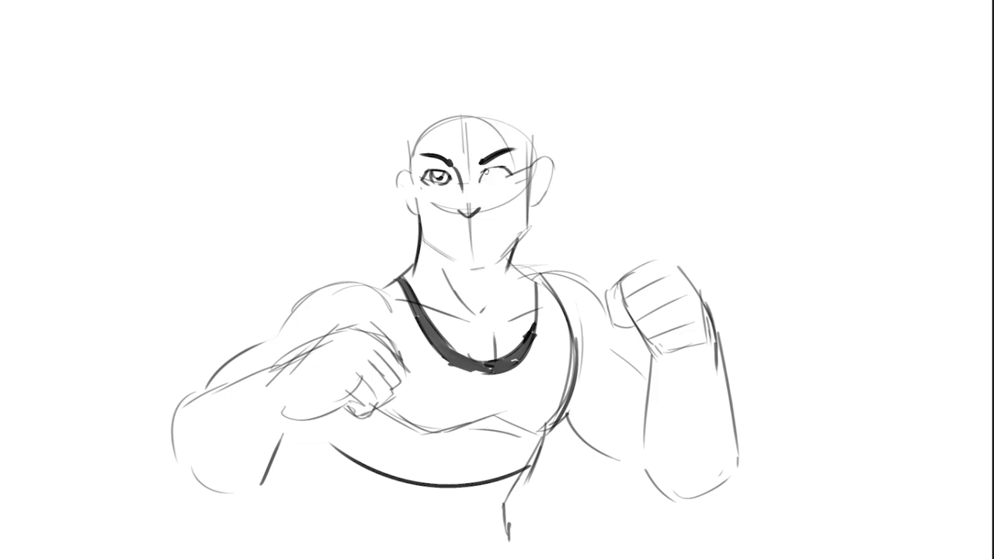
key("ctrl")
key("ctrl")
Redraw the right iris with shading and a highlight, then erase the smile
mouse_move(487, 168)
left_mouse_down()
mouse_move(487, 185)
mouse_move(504, 180)
mouse_move(497, 167)
left_mouse_up()
left_click_drag(497, 171, 490, 176)
key("bracketright")
key("bracketright")
key("bracketright")
left_click_drag(449, 205, 471, 219)
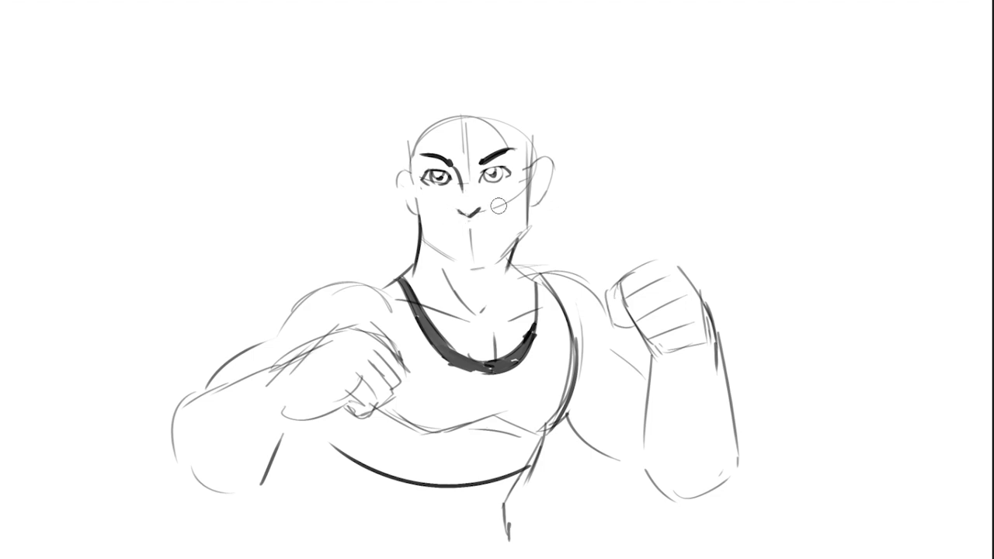
Ink the jaw contour in bold and draw a small closed mouth under the nose
key("bracketleft")
key("bracketleft")
key("bracketleft")
mouse_move(409, 164)
left_mouse_down()
mouse_move(427, 244)
mouse_move(463, 273)
mouse_move(487, 275)
mouse_move(522, 235)
mouse_move(528, 206)
left_mouse_up()
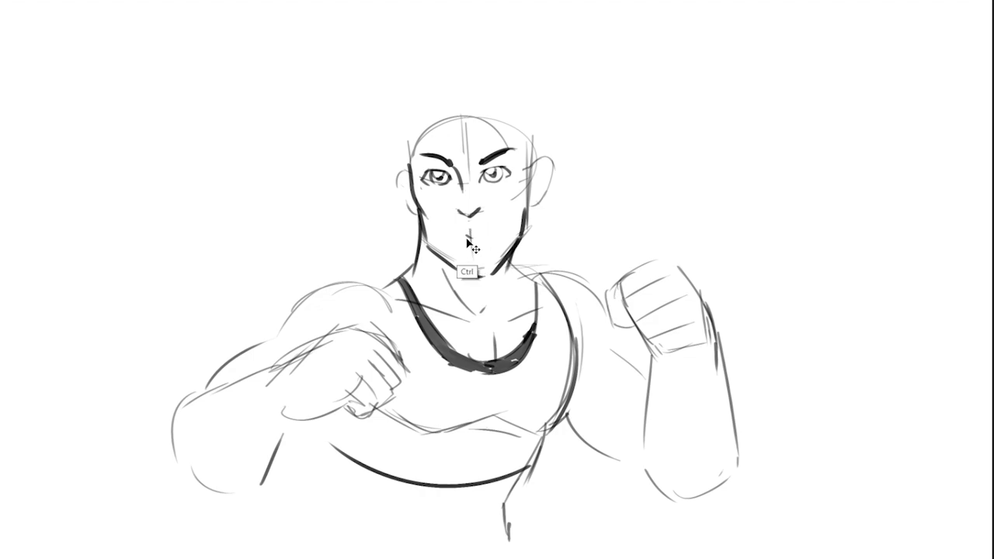
mouse_move(464, 237)
left_mouse_down()
mouse_move(452, 238)
mouse_move(493, 234)
left_mouse_up()
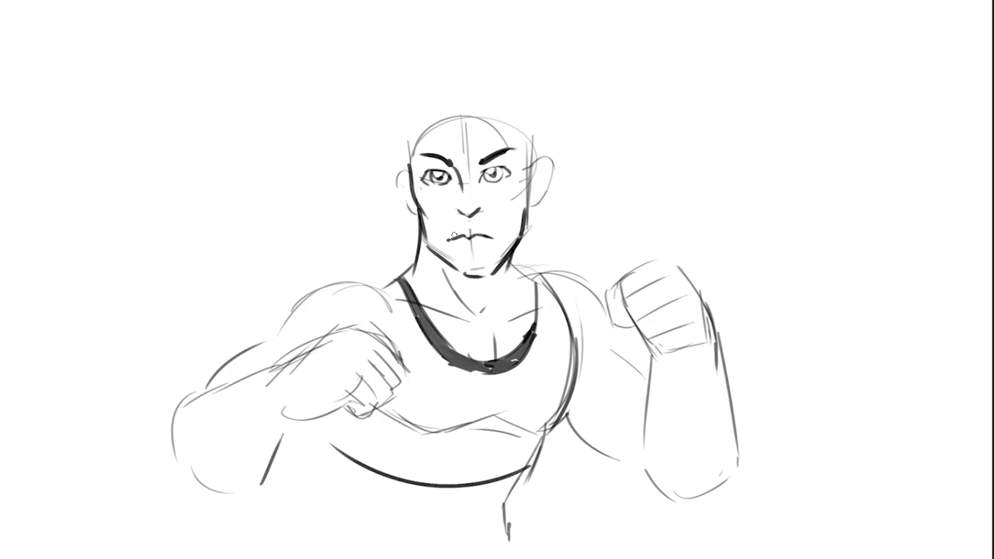
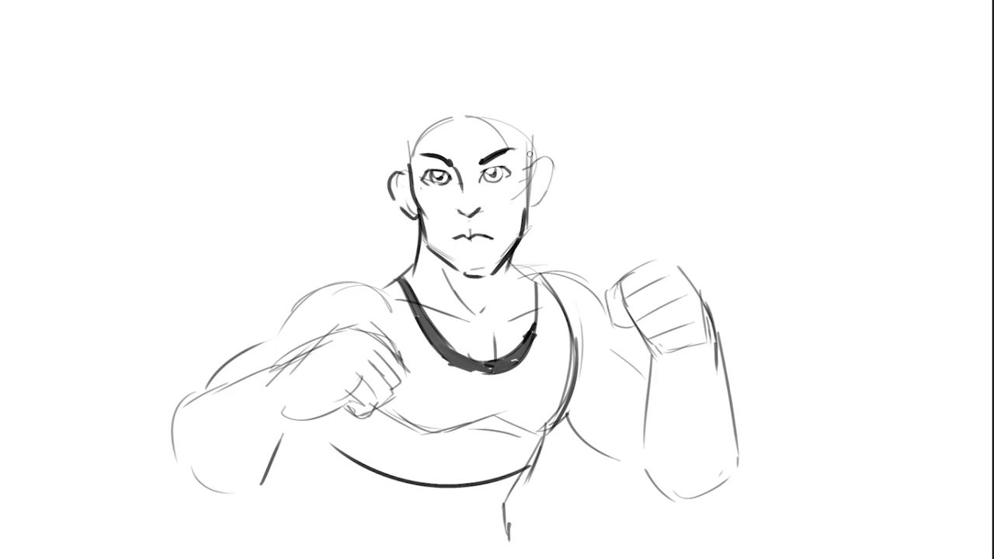
Ink both ears, redrawing the right ear, plus a temple dash and eye-to-brow line
mouse_move(417, 217)
left_mouse_down()
mouse_move(393, 175)
mouse_move(407, 170)
left_mouse_up()
left_click_drag(539, 182, 537, 166)
left_click_drag(509, 222, 518, 202)
left_click_drag(545, 167, 544, 198)
key("ctrl+z")
mouse_move(529, 165)
left_mouse_down()
mouse_move(537, 206)
mouse_move(528, 211)
left_mouse_up()
left_click_drag(480, 180, 489, 163)
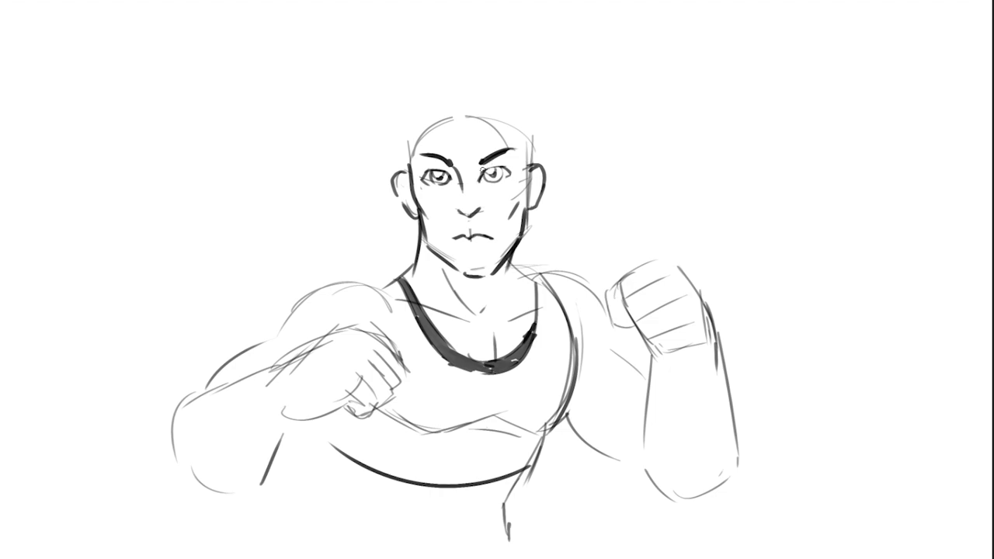
Erase the skull sketch arcs above the forehead and hatch stubble across cheek, jaw and chin
key("e")
mouse_move(421, 138)
left_mouse_down()
mouse_move(505, 128)
mouse_move(503, 118)
left_mouse_up()
key("e")
mouse_move(420, 219)
left_mouse_down()
mouse_move(463, 277)
mouse_move(494, 258)
left_mouse_up()
mouse_move(504, 228)
left_mouse_down()
mouse_move(507, 247)
mouse_move(518, 234)
left_mouse_up()
Erase stray sketch lines along the right temple and clean up the right cheek line
key("e")
left_click_drag(524, 176, 527, 145)
mouse_move(509, 209)
left_mouse_down()
mouse_move(519, 197)
mouse_move(509, 212)
left_mouse_up()
key("b")
Ink neck lines to both shoulders, the right temple, left face side and two abdomen lines
left_click_drag(417, 264, 384, 287)
left_click_drag(510, 258, 542, 277)
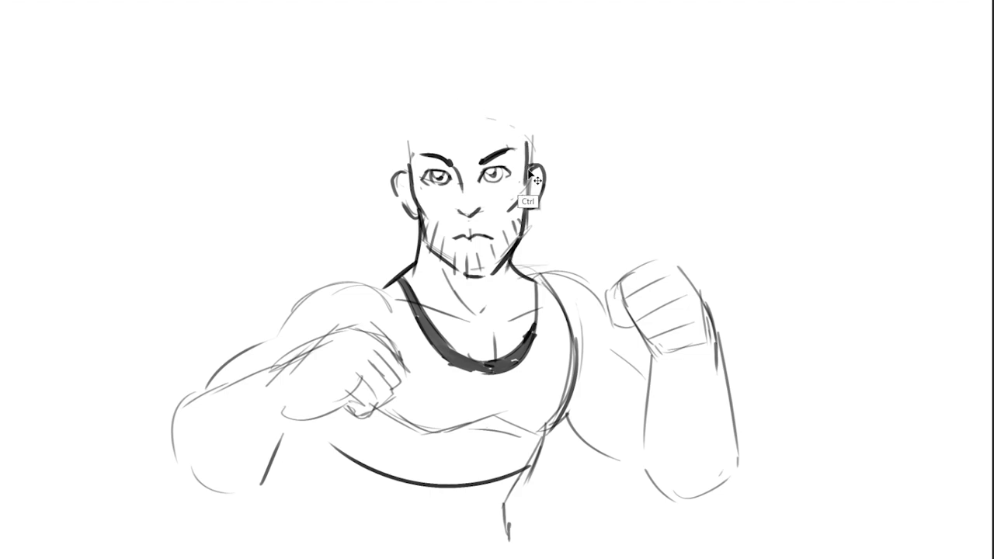
left_click_drag(529, 142, 527, 179)
left_click_drag(405, 153, 411, 192)
mouse_move(462, 548)
left_mouse_down()
mouse_move(459, 510)
mouse_move(463, 529)
mouse_move(392, 487)
left_mouse_up()
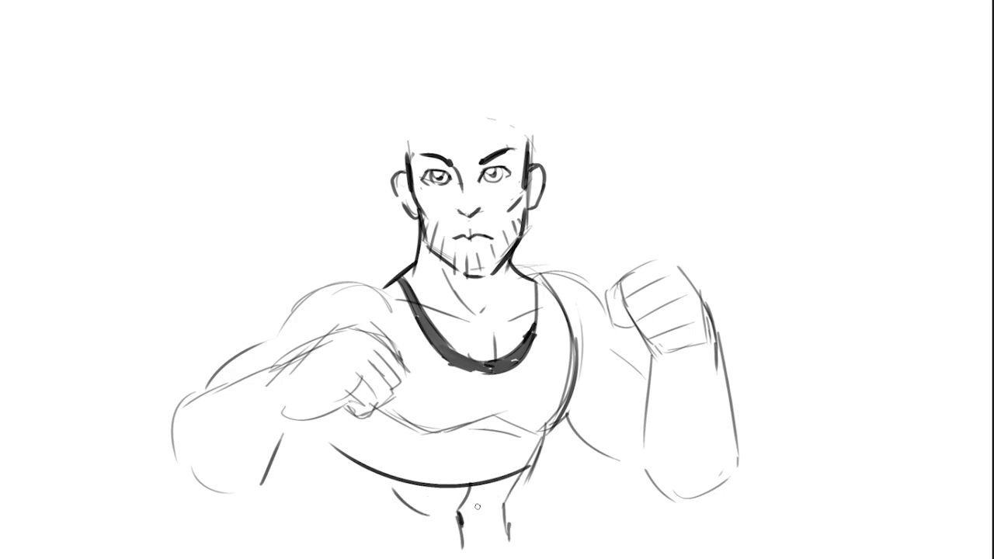
mouse_move(523, 471)
left_mouse_down()
mouse_move(504, 512)
mouse_move(509, 544)
left_mouse_up()
Add abdomen curves, a left torso line and under-forearm curve, and darken both ear outlines
left_click_drag(390, 512, 395, 545)
left_click_drag(318, 437, 324, 506)
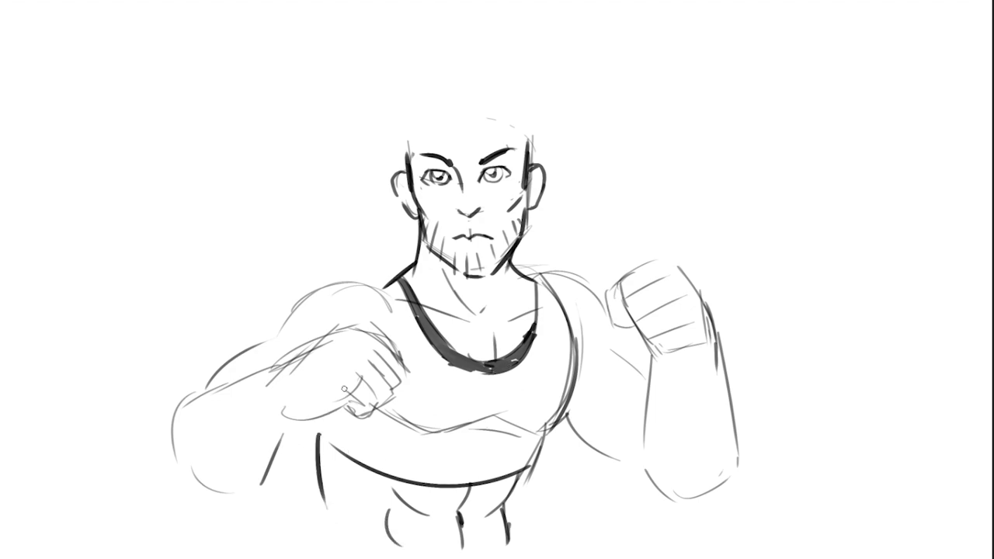
left_click_drag(280, 448, 320, 420)
left_click_drag(404, 177, 411, 211)
left_click_drag(531, 184, 528, 190)
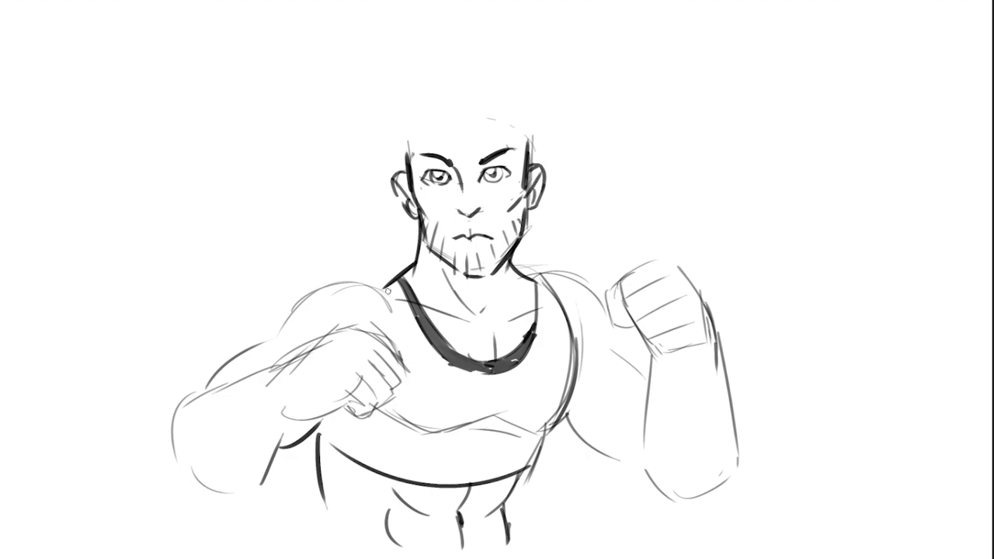
Ink both tank-top shoulder straps and the tops of both shoulders
left_click_drag(388, 286, 383, 335)
left_click_drag(539, 279, 571, 369)
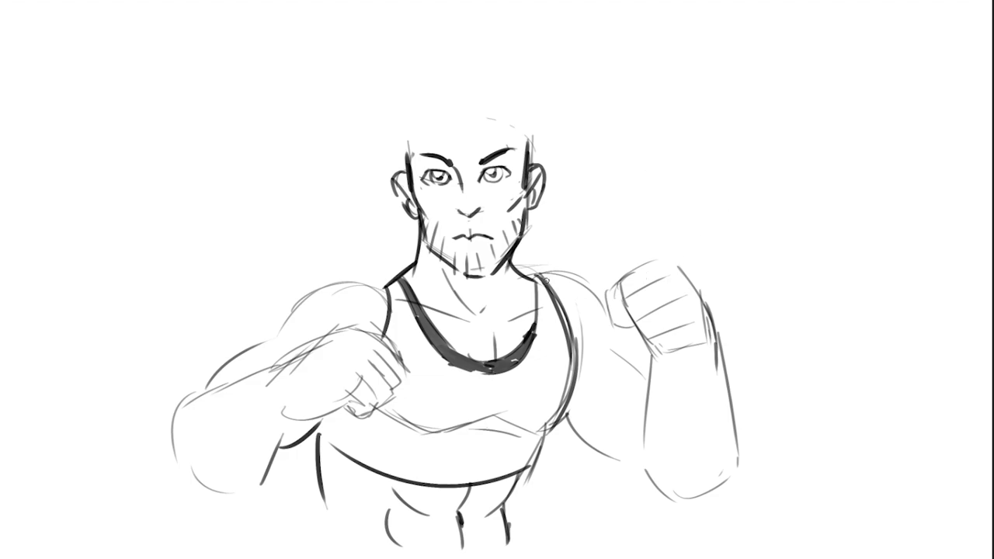
left_click_drag(535, 276, 605, 312)
left_click_drag(279, 339, 365, 289)
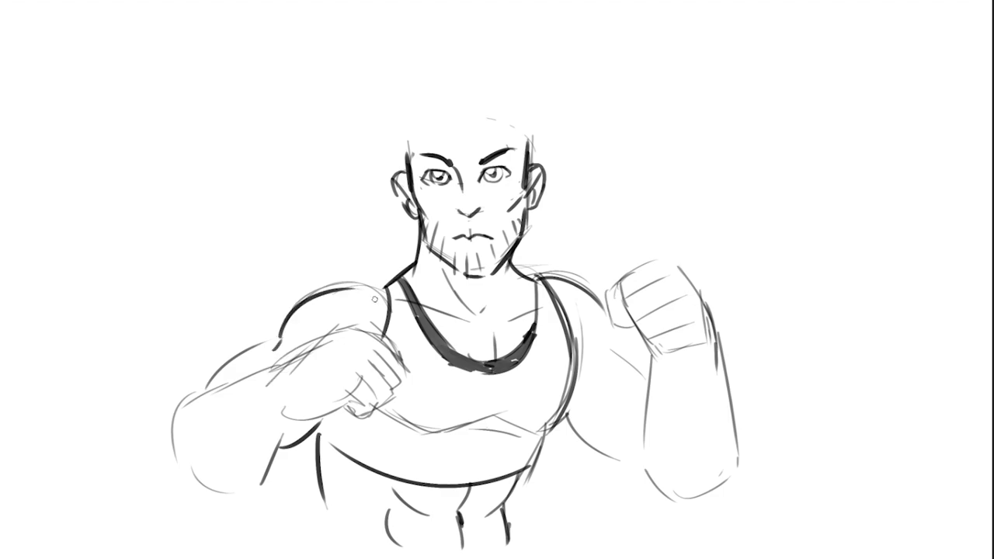
Ink the front upper arm, forearm edges and fist, redrawing the upper forearm line longer
left_click_drag(278, 340, 210, 386)
mouse_move(274, 372)
left_mouse_down()
mouse_move(183, 405)
mouse_move(174, 458)
left_mouse_up()
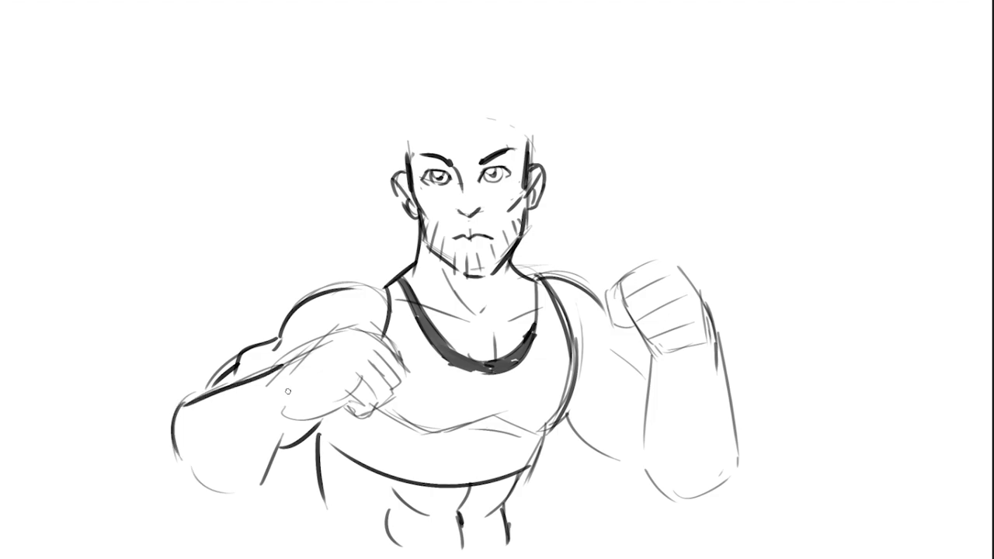
left_click_drag(288, 361, 291, 419)
left_click_drag(282, 368, 342, 337)
key("ctrl+z")
mouse_move(281, 367)
left_mouse_down()
mouse_move(361, 334)
mouse_move(404, 385)
left_mouse_up()
left_click_drag(305, 422, 351, 391)
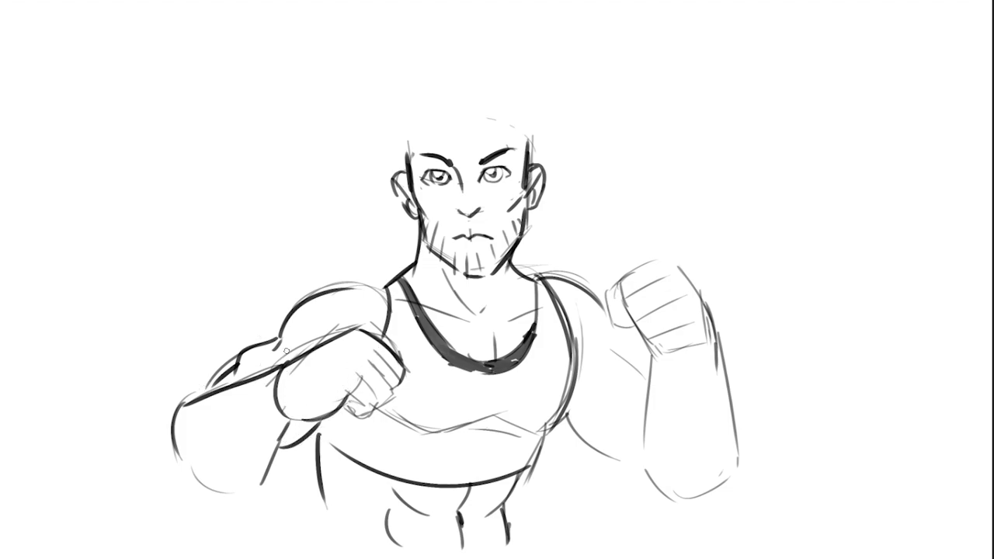
Redraw the elbow-to-forearm curve and start the forearm band's left edge
left_click_drag(293, 359, 282, 435)
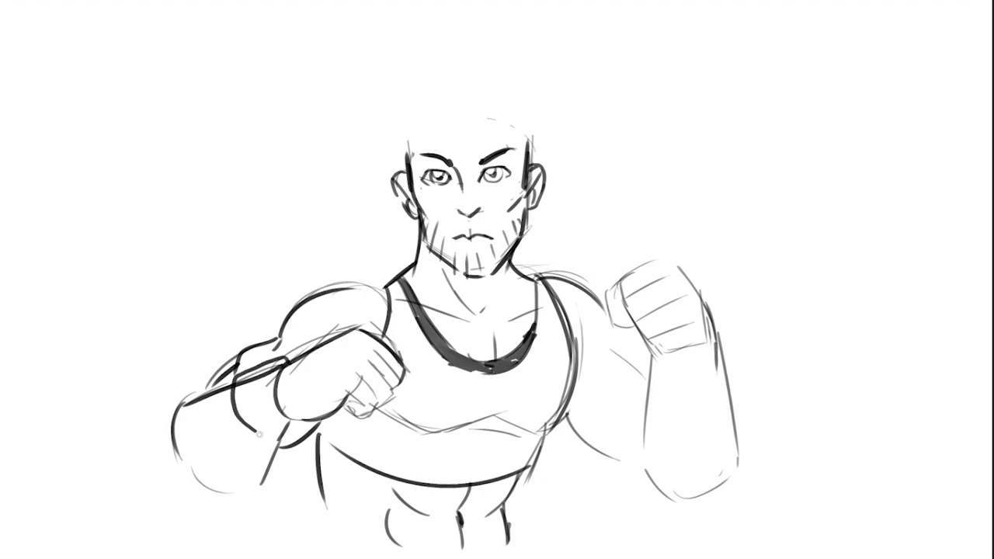
key("ctrl+z")
mouse_move(286, 359)
left_mouse_down()
mouse_move(263, 437)
mouse_move(293, 395)
left_mouse_up()
key("ctrl+z")
left_click_drag(264, 438, 297, 420)
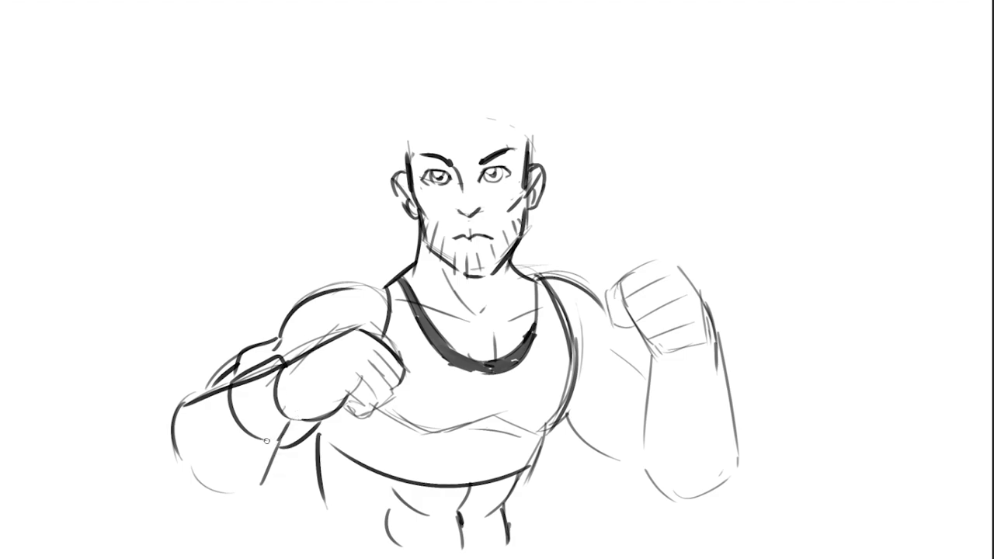
left_click_drag(274, 371, 243, 387)
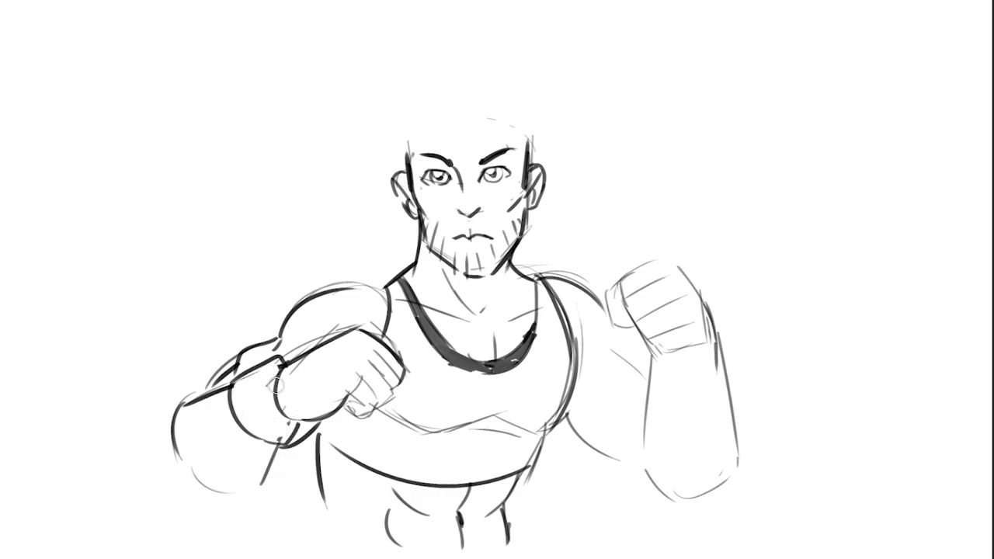
left_click_drag(188, 400, 183, 471)
Close the left forearm band, fill it with zigzag hatching, and reinforce the forearm contours
left_click_drag(264, 473, 208, 490)
mouse_move(178, 448)
left_mouse_down()
mouse_move(187, 404)
mouse_move(209, 485)
left_mouse_up()
mouse_move(202, 393)
left_mouse_down()
mouse_move(215, 475)
mouse_move(243, 426)
left_mouse_up()
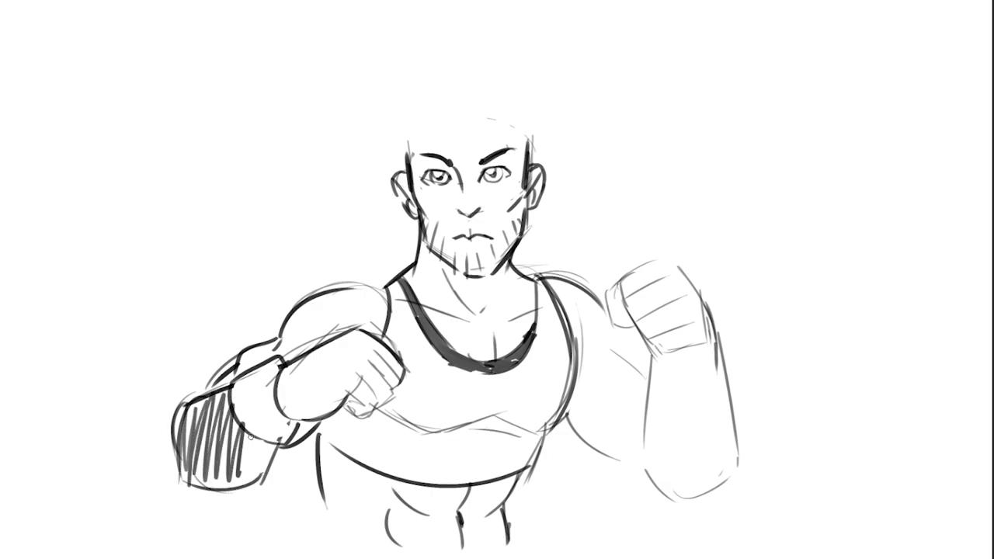
left_click_drag(242, 482, 275, 437)
mouse_move(233, 410)
left_mouse_down()
mouse_move(253, 366)
mouse_move(257, 437)
mouse_move(289, 361)
left_mouse_up()
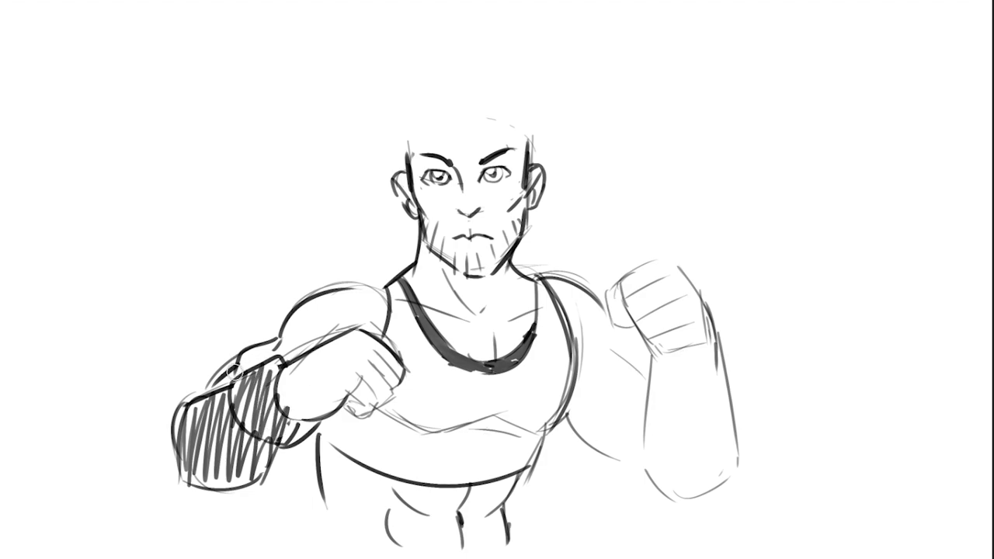
left_click_drag(230, 371, 267, 342)
left_click_drag(210, 393, 241, 361)
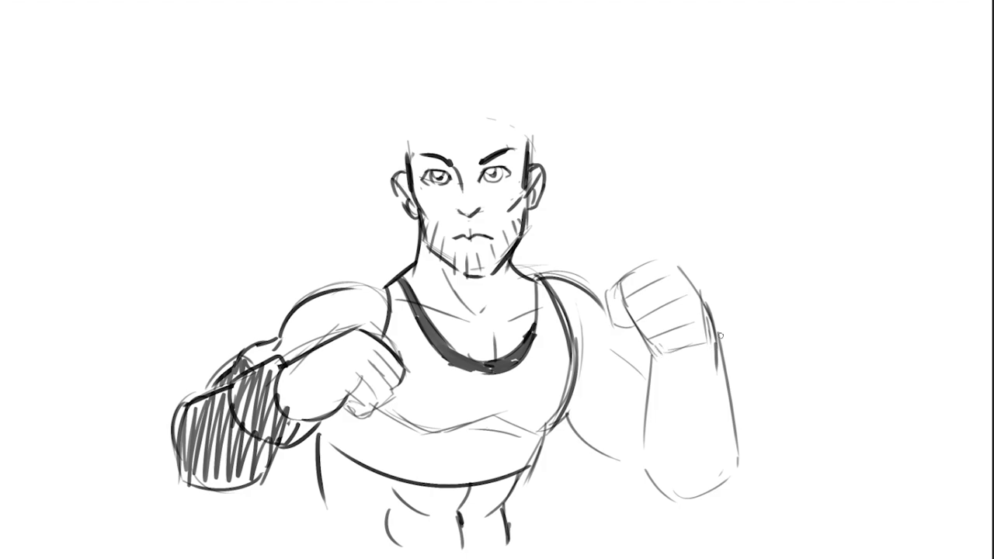
Outline the right fist, right forearm band, wrist and upper arm edges
left_click_drag(653, 342, 708, 330)
mouse_move(651, 353)
left_mouse_down()
mouse_move(644, 390)
mouse_move(681, 411)
left_mouse_up()
left_click_drag(716, 334, 683, 414)
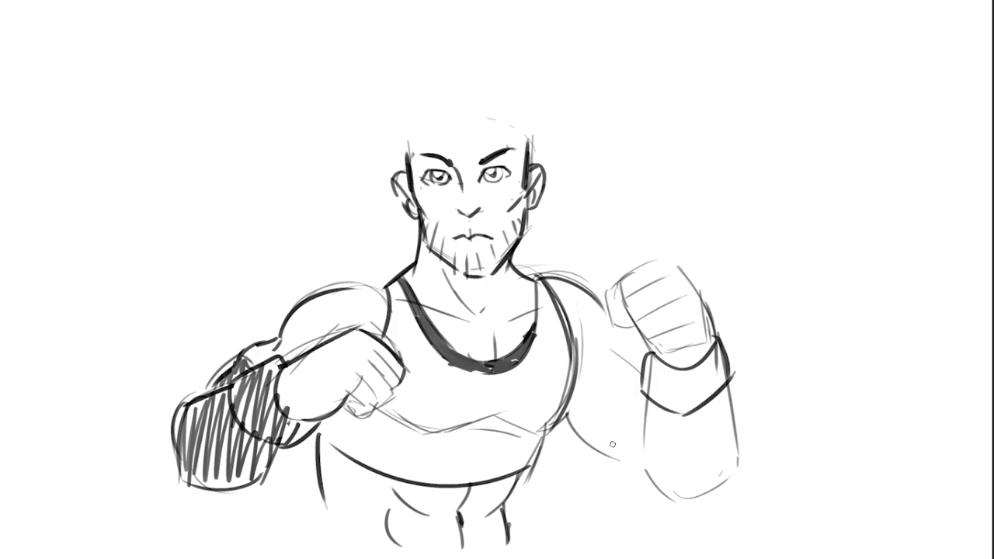
left_click_drag(602, 450, 643, 386)
left_click_drag(727, 378, 730, 438)
mouse_move(730, 482)
left_mouse_down()
mouse_move(727, 394)
mouse_move(643, 460)
left_mouse_up()
key("ctrl+z")
key("ctrl+z")
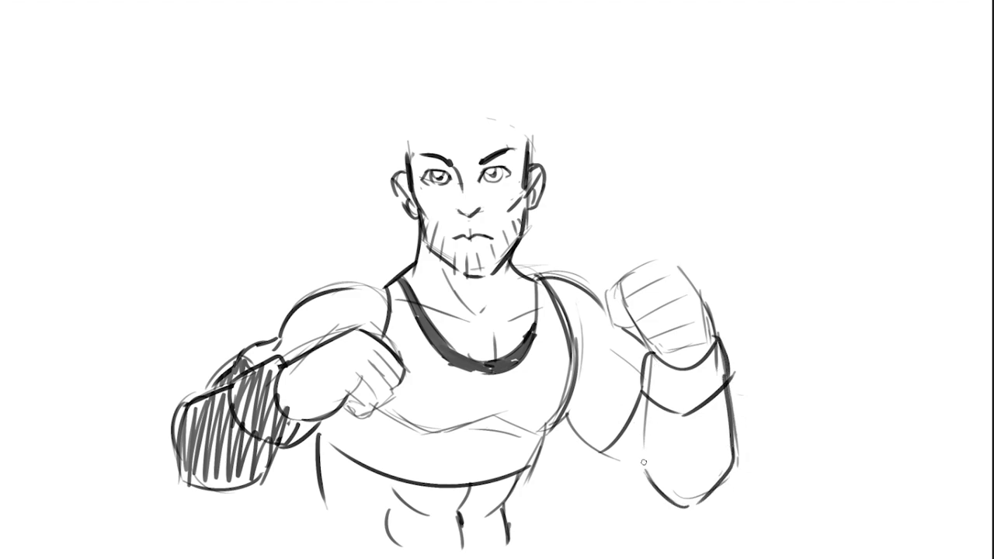
Zigzag-hatch the right forearm band and extend the left torso outline downward
mouse_move(643, 416)
left_mouse_down()
mouse_move(613, 454)
mouse_move(618, 461)
mouse_move(640, 412)
mouse_move(653, 497)
mouse_move(695, 412)
mouse_move(713, 455)
mouse_move(720, 392)
left_mouse_up()
mouse_move(642, 388)
left_mouse_down()
mouse_move(670, 403)
mouse_move(724, 377)
left_mouse_up()
left_click_drag(618, 458, 669, 436)
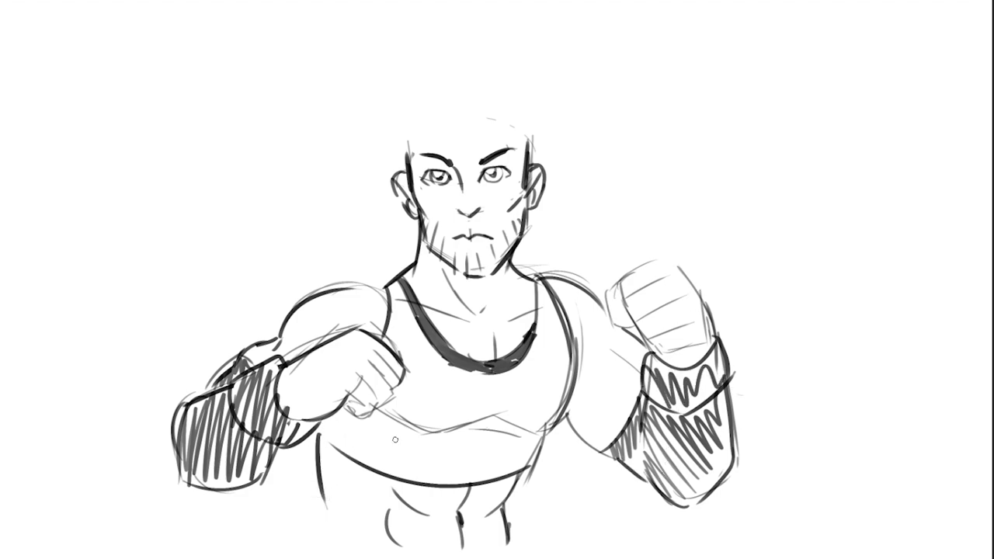
left_click_drag(319, 489, 322, 519)
Shrink the brush and try out head-top outline strokes, undoing them
key("bracketleft")
key("bracketleft")
left_click_drag(490, 96, 451, 159)
key("ctrl+z")
mouse_move(448, 102)
left_mouse_down()
mouse_move(471, 101)
mouse_move(525, 136)
left_mouse_up()
key("ctrl+z")
Draw the head top and hair strands falling toward the left brow
mouse_move(471, 101)
left_mouse_down()
mouse_move(531, 140)
mouse_move(401, 149)
left_mouse_up()
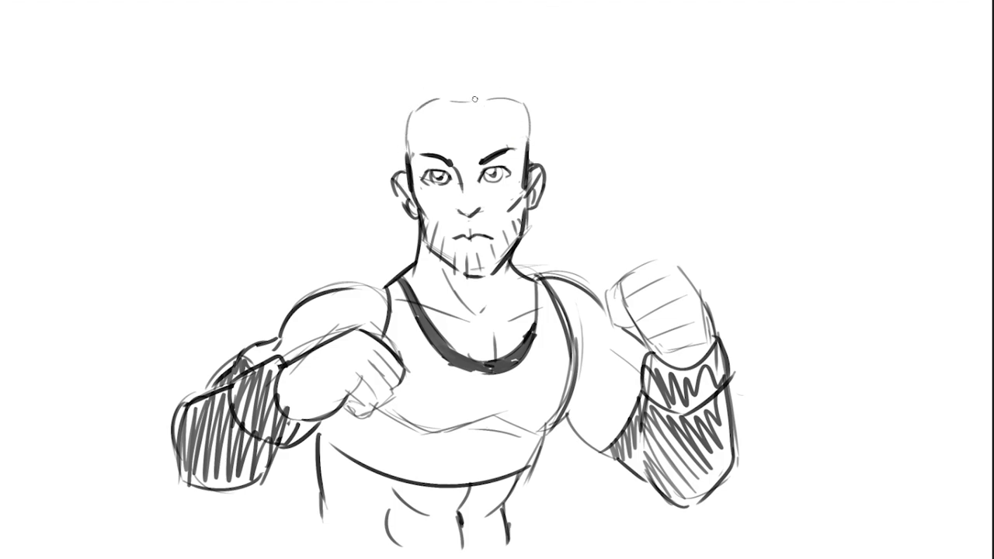
left_click_drag(515, 103, 528, 136)
left_click_drag(484, 89, 443, 167)
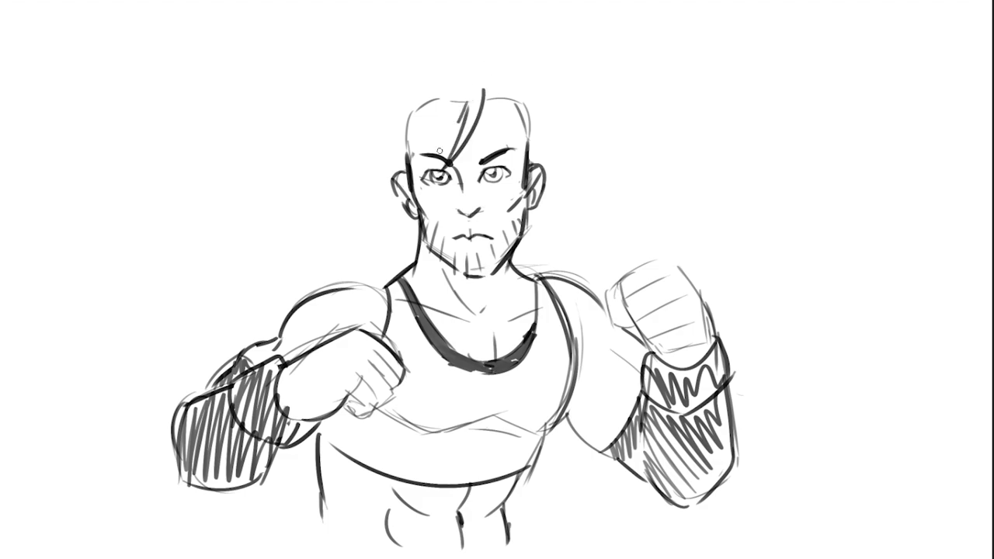
mouse_move(469, 104)
left_mouse_down()
mouse_move(425, 165)
mouse_move(455, 91)
left_mouse_up()
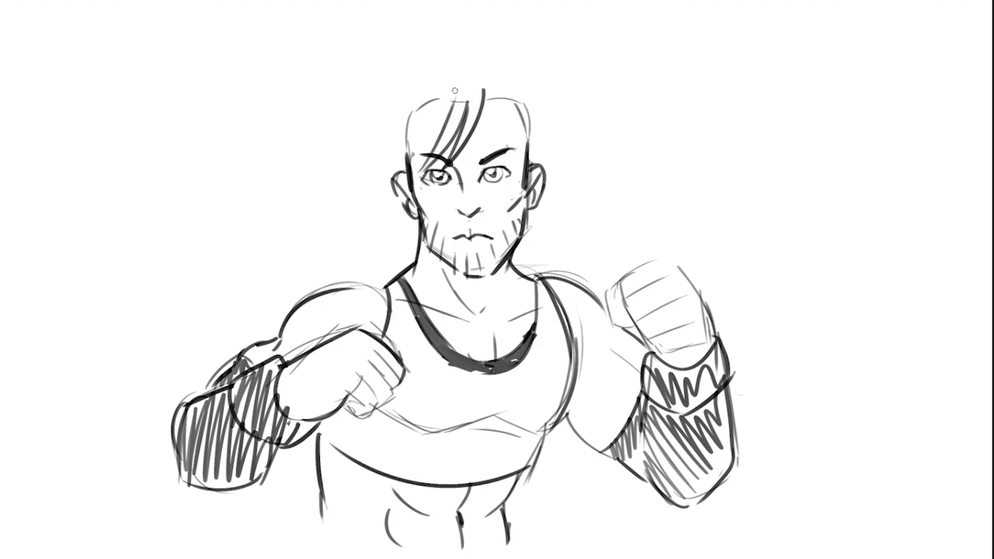
key("ctrl+z")
mouse_move(420, 169)
left_mouse_down()
mouse_move(450, 99)
mouse_move(403, 180)
left_mouse_up()
key("ctrl+z")
left_click_drag(444, 99, 397, 180)
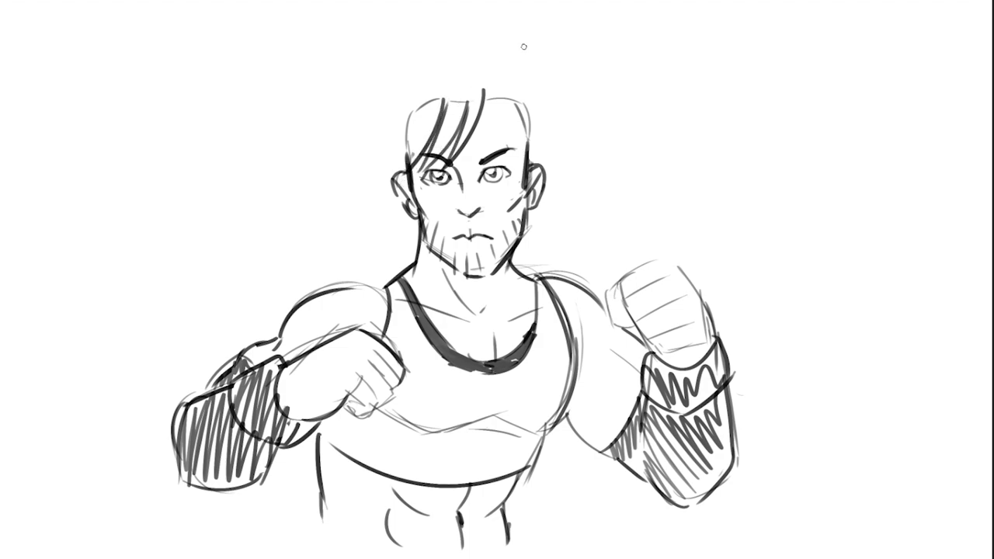
mouse_move(483, 102)
left_mouse_down()
mouse_move(501, 99)
mouse_move(486, 83)
mouse_move(401, 138)
mouse_move(411, 149)
left_mouse_up()
key("ctrl+z")
Arc the hair outline from the crown down both sides, redoing the left arc until it fits
left_click_drag(519, 105, 529, 148)
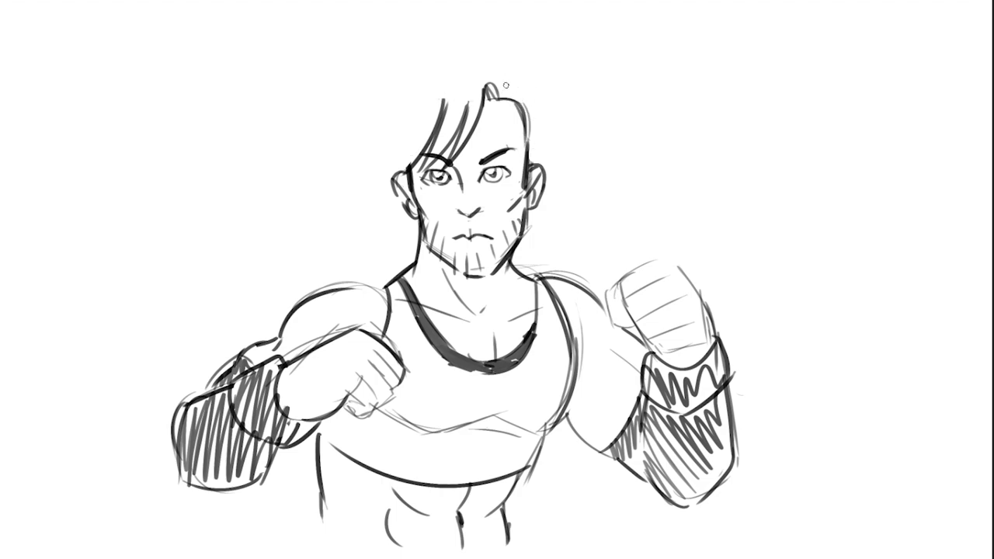
mouse_move(501, 93)
left_mouse_down()
mouse_move(458, 62)
mouse_move(382, 171)
left_mouse_up()
key("ctrl+z")
left_click_drag(453, 57, 377, 167)
key("ctrl+z")
left_click_drag(463, 52, 381, 148)
key("ctrl+z")
mouse_move(466, 58)
left_mouse_down()
mouse_move(375, 104)
mouse_move(405, 167)
left_mouse_up()
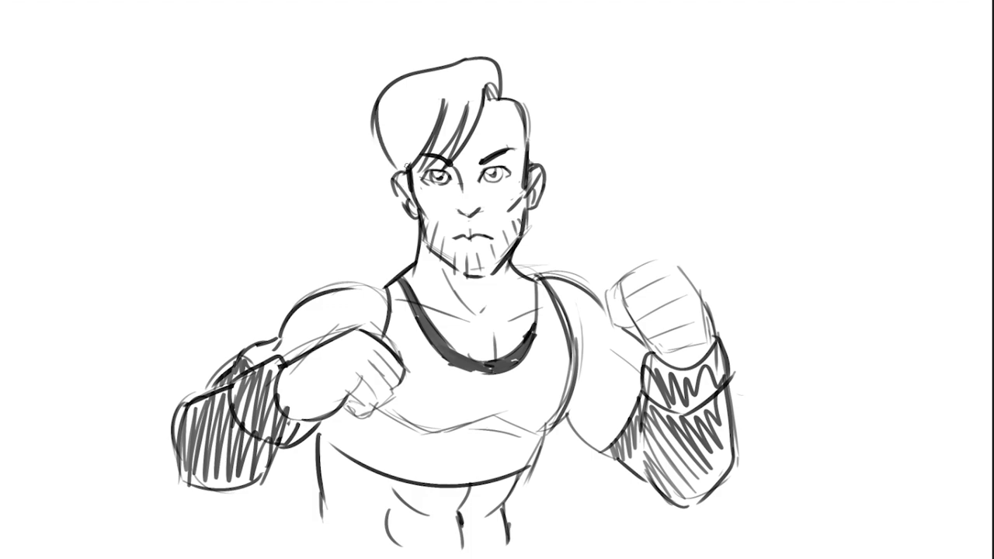
mouse_move(501, 80)
left_mouse_down()
mouse_move(550, 93)
mouse_move(553, 141)
left_mouse_up()
left_click_drag(551, 100, 542, 166)
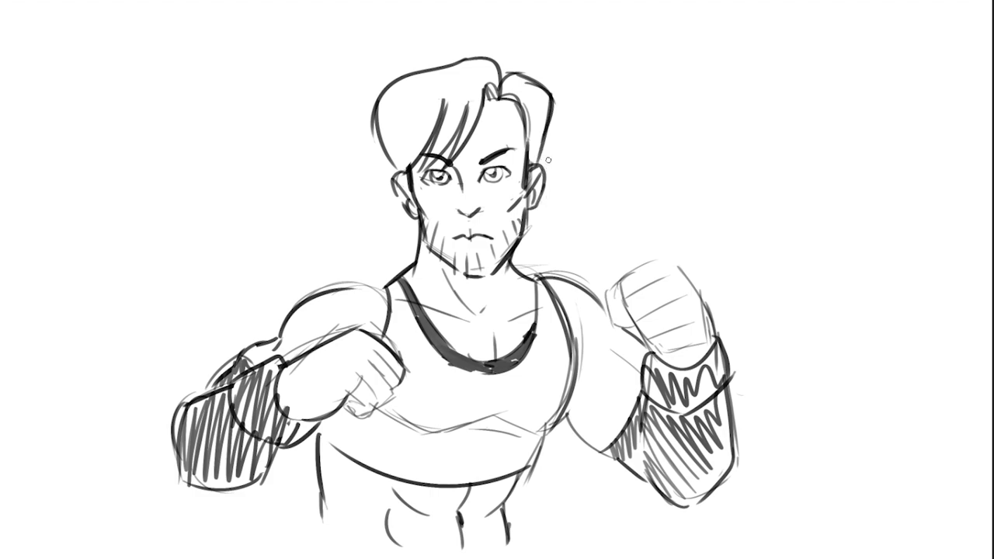
left_click_drag(556, 96, 539, 171)
Ink the curled cowlick on top, then enlarge the brush and ink the neck-to-right-shoulder line
mouse_move(499, 92)
left_mouse_down()
mouse_move(483, 31)
mouse_move(533, 164)
left_mouse_up()
key("ctrl+z")
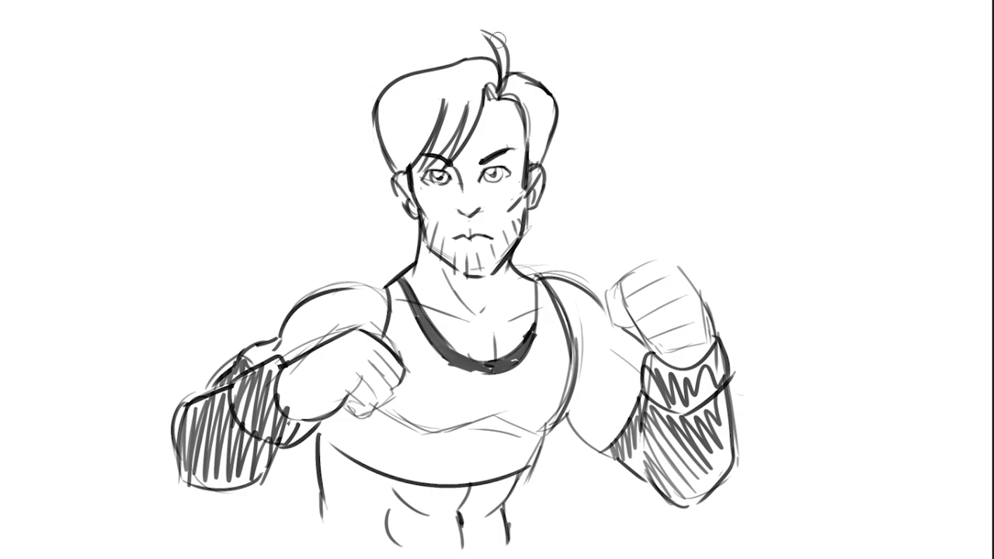
left_click_drag(497, 64, 499, 95)
mouse_move(483, 33)
left_mouse_down()
mouse_move(497, 67)
mouse_move(515, 57)
left_mouse_up()
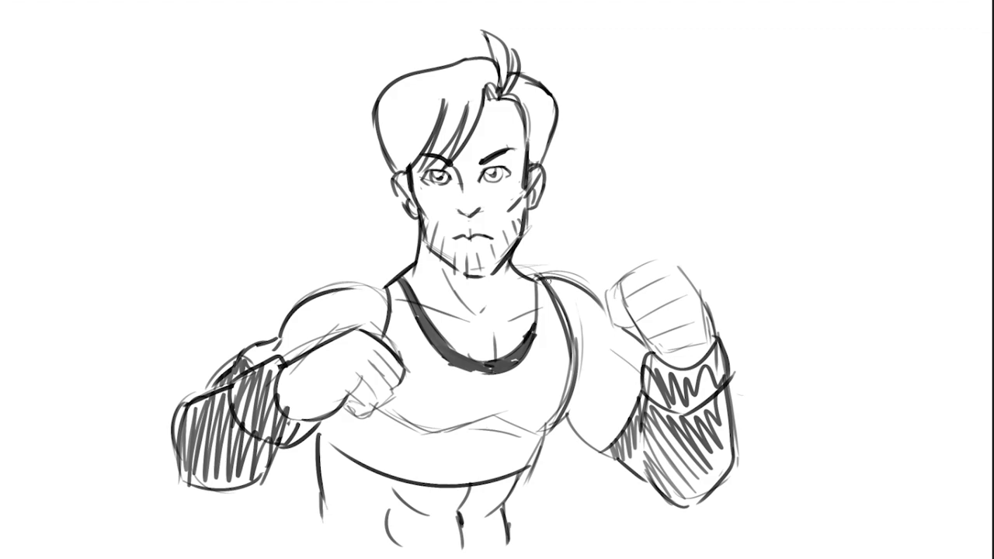
key("bracketright")
key("bracketright")
key("bracketright")
left_click_drag(514, 265, 567, 282)
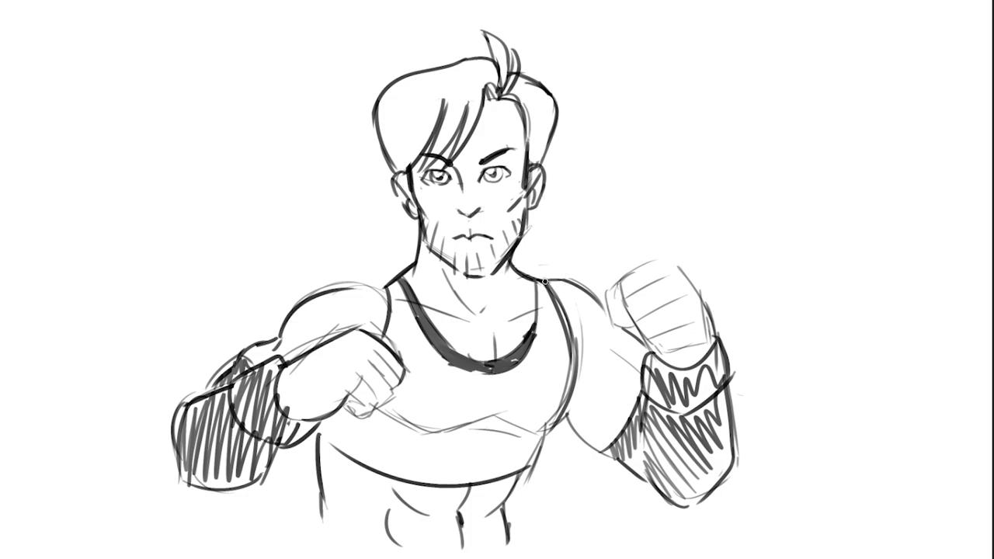
Ink the right tank-top strap bold and dark down to the canvas bottom
left_click_drag(543, 281, 567, 431)
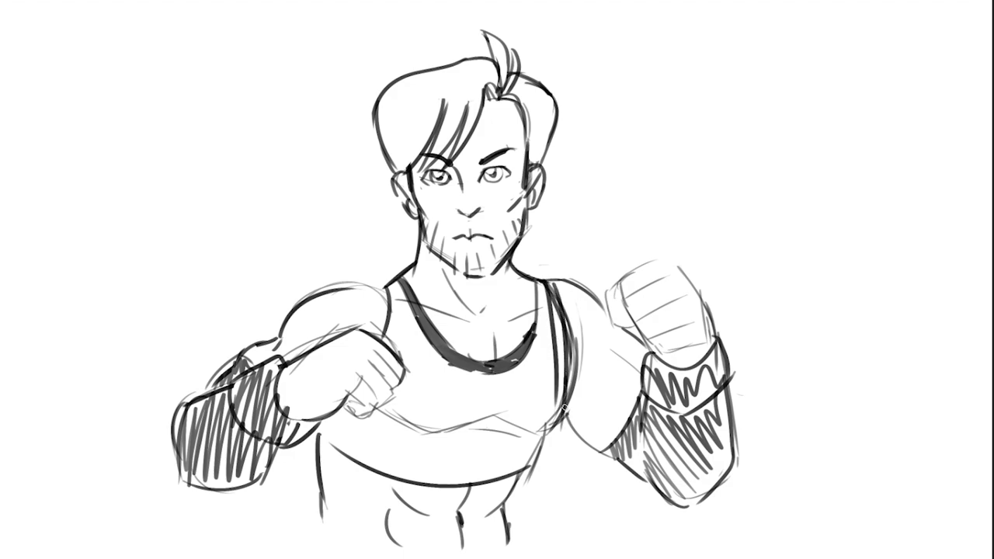
left_click_drag(565, 384, 534, 546)
left_click_drag(555, 351, 526, 549)
left_click_drag(555, 295, 556, 397)
left_click_drag(564, 335, 536, 513)
mouse_move(548, 452)
left_mouse_down()
mouse_move(528, 543)
mouse_move(542, 501)
left_mouse_up()
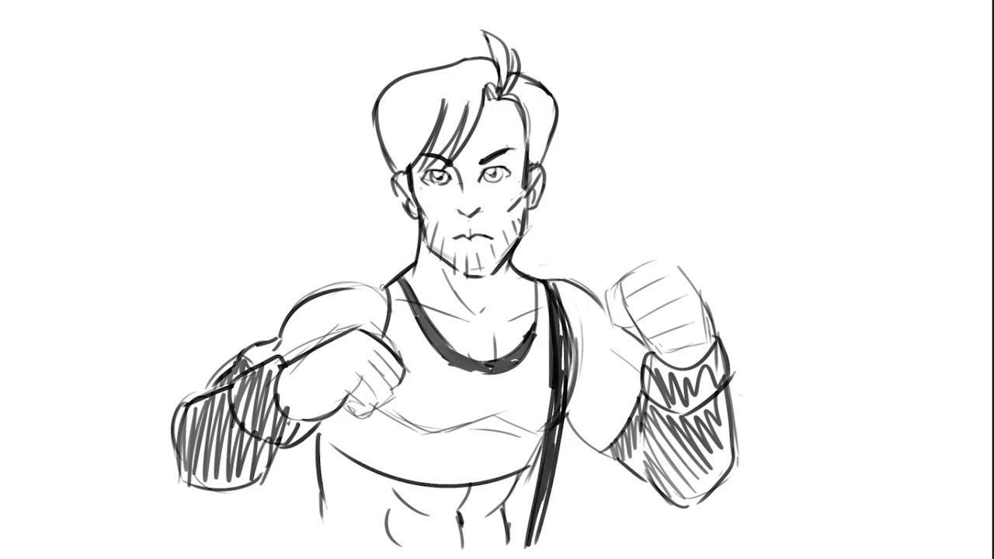
Ink the left tank-top strap bold and dark from shoulder to canvas bottom
left_click_drag(387, 282, 373, 336)
left_click_drag(360, 418, 355, 551)
left_click_drag(370, 413, 363, 553)
left_click_drag(360, 501, 364, 546)
left_click_drag(362, 450, 364, 509)
mouse_move(357, 432)
left_mouse_down()
mouse_move(356, 501)
mouse_move(360, 464)
mouse_move(365, 477)
left_mouse_up()
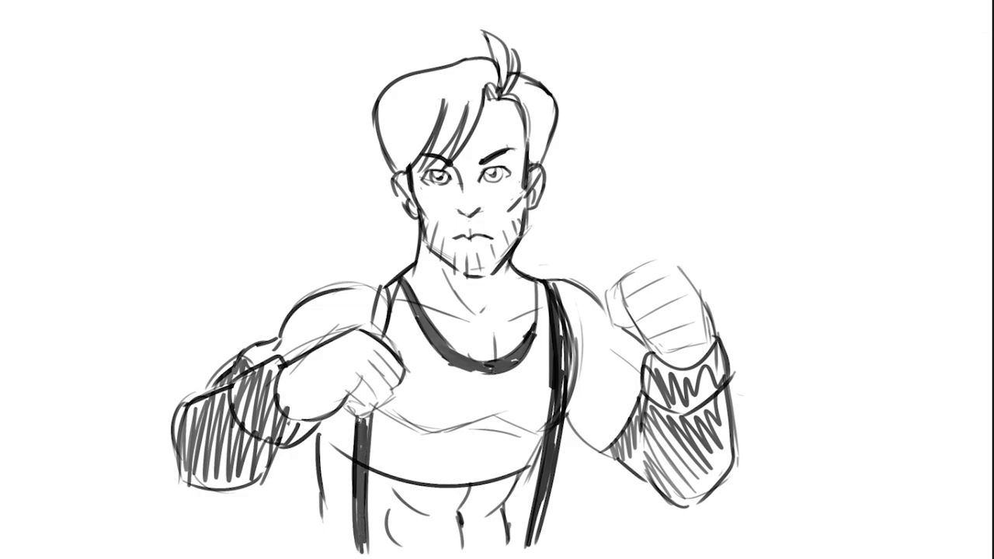
mouse_move(374, 332)
left_mouse_down()
mouse_move(385, 288)
mouse_move(398, 281)
left_mouse_up()
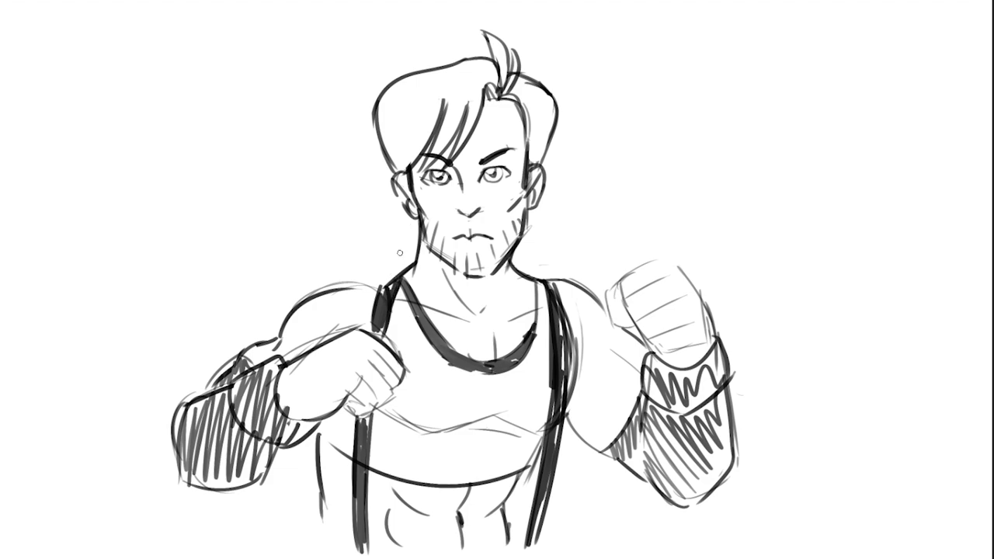
Add finger lines and hatching on the left fist and a dark stroke on the right fist
left_click_drag(361, 397, 393, 351)
left_click_drag(649, 270, 681, 350)
left_click_drag(307, 354, 325, 385)
left_click_drag(335, 342, 328, 385)
mouse_move(279, 363)
left_mouse_down()
mouse_move(292, 417)
mouse_move(299, 411)
left_mouse_up()
mouse_move(317, 389)
left_mouse_down()
mouse_move(383, 354)
mouse_move(400, 375)
left_mouse_up()
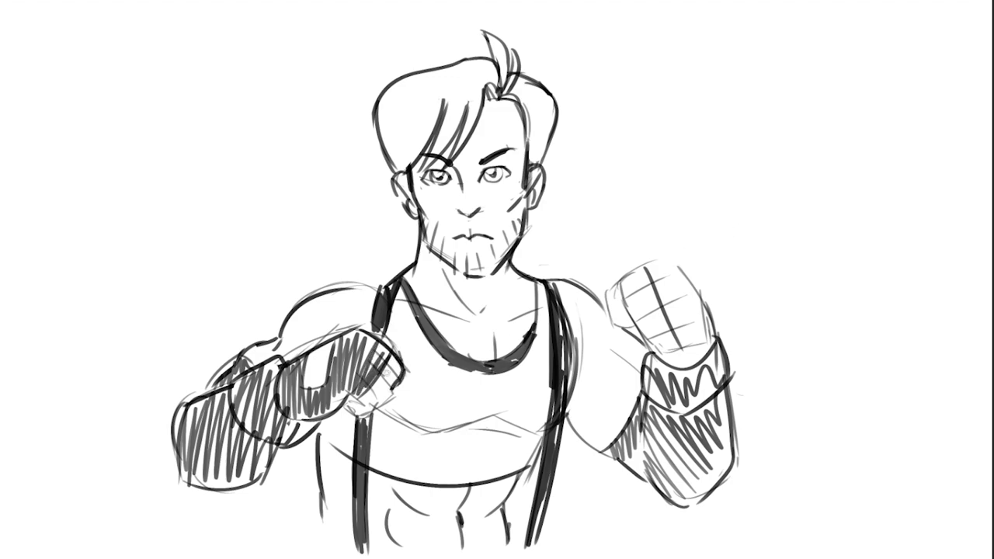
Hatch both fists densely with dark strokes
mouse_move(341, 405)
left_mouse_down()
mouse_move(365, 418)
mouse_move(376, 412)
mouse_move(376, 374)
mouse_move(388, 362)
mouse_move(398, 379)
mouse_move(408, 370)
left_mouse_up()
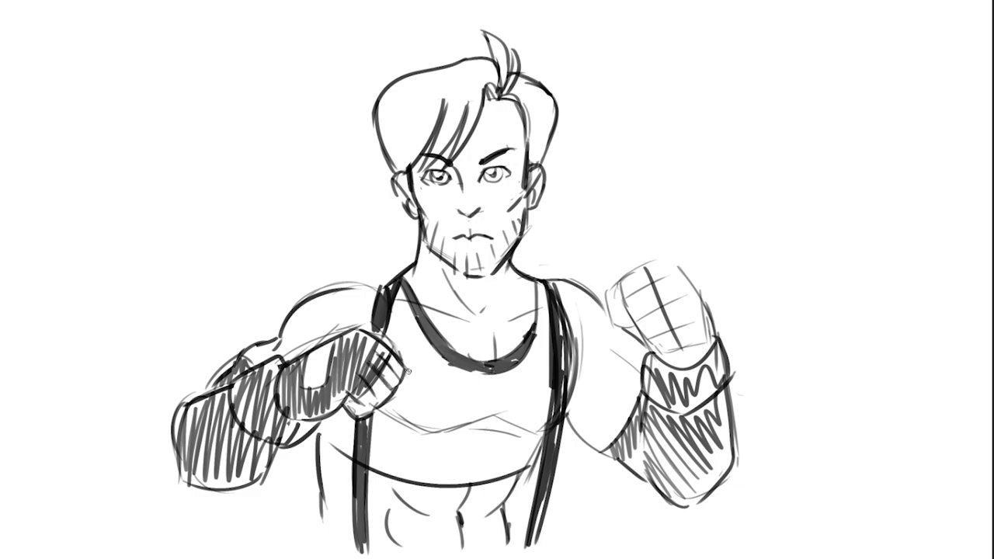
mouse_move(656, 274)
left_mouse_down()
mouse_move(683, 339)
mouse_move(674, 268)
mouse_move(699, 336)
left_mouse_up()
mouse_move(691, 294)
left_mouse_down()
mouse_move(705, 331)
mouse_move(683, 365)
mouse_move(691, 306)
left_mouse_up()
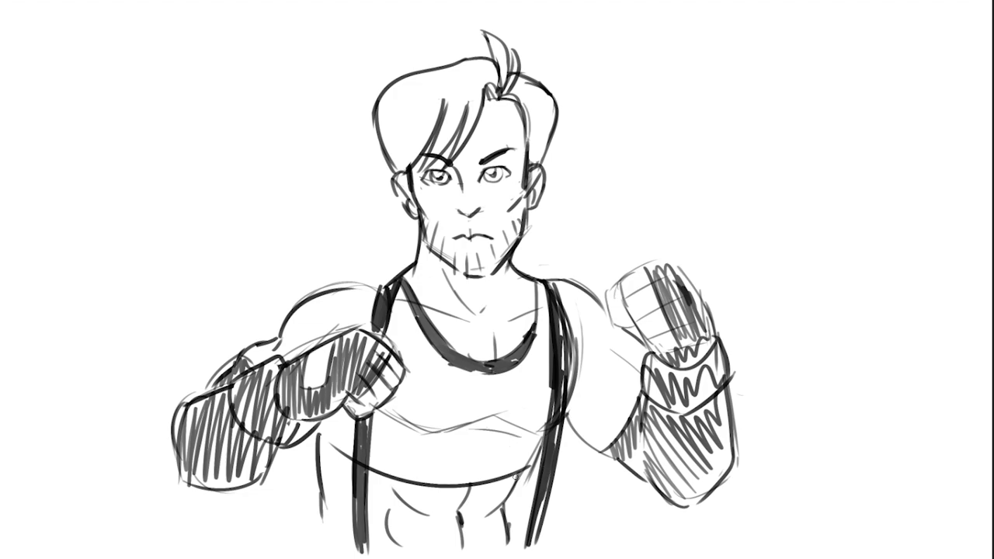
Extend and double the lower chest line into a bold band
left_click_drag(319, 432, 339, 458)
left_click_drag(518, 476, 325, 452)
key("ctrl+z")
mouse_move(509, 483)
left_mouse_down()
mouse_move(318, 448)
mouse_move(407, 491)
mouse_move(499, 487)
mouse_move(519, 473)
left_mouse_up()
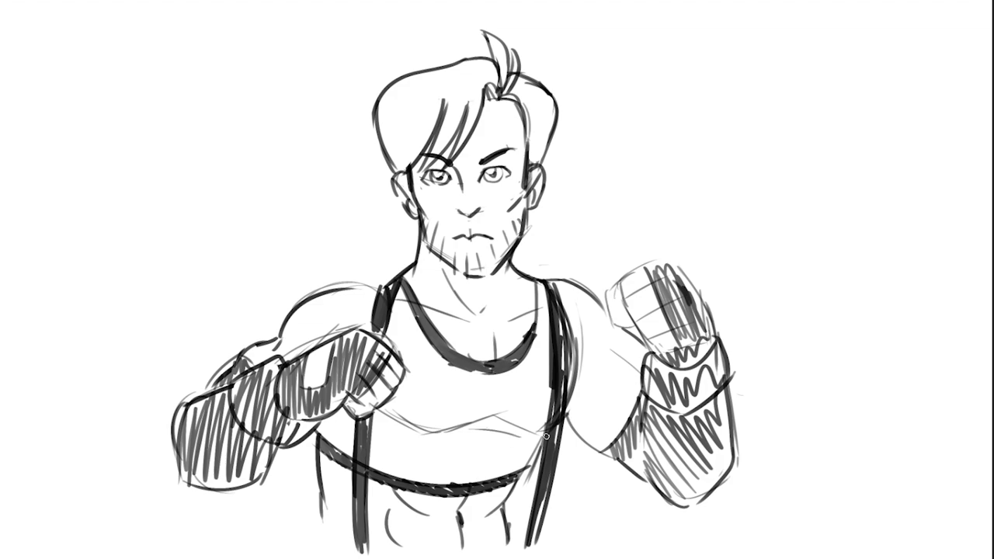
Erase the faint chest line and redraw curved lines under both pectorals
key("e")
mouse_move(504, 414)
left_mouse_down()
mouse_move(387, 424)
mouse_move(390, 413)
left_mouse_up()
mouse_move(499, 438)
left_mouse_down()
mouse_move(515, 417)
mouse_move(554, 440)
left_mouse_up()
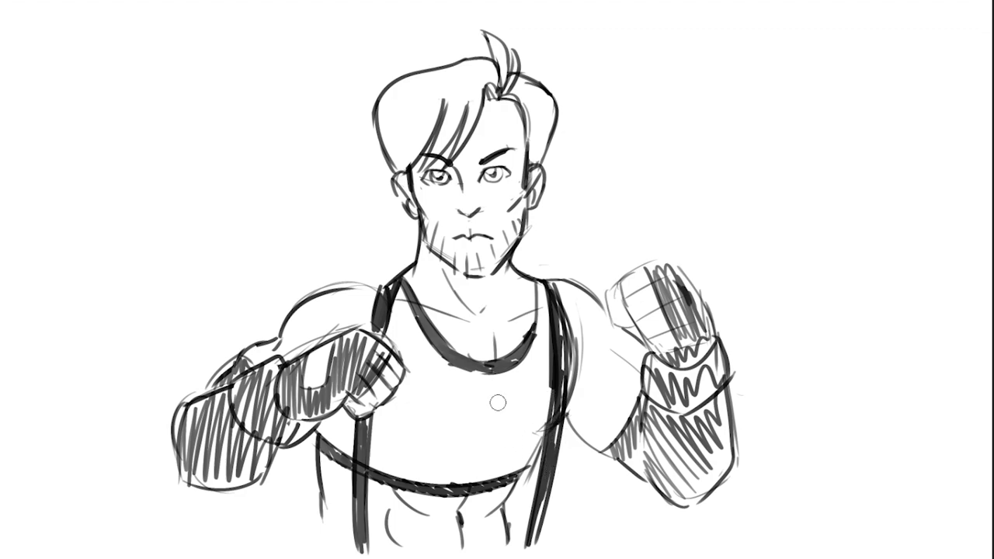
key("e")
mouse_move(543, 440)
left_mouse_down()
mouse_move(510, 427)
mouse_move(365, 419)
left_mouse_up()
key("ctrl+z")
left_click_drag(504, 425, 548, 432)
mouse_move(485, 434)
left_mouse_down()
mouse_move(418, 447)
mouse_move(371, 433)
left_mouse_up()
mouse_move(440, 428)
left_mouse_down()
mouse_move(509, 430)
mouse_move(495, 445)
left_mouse_up()
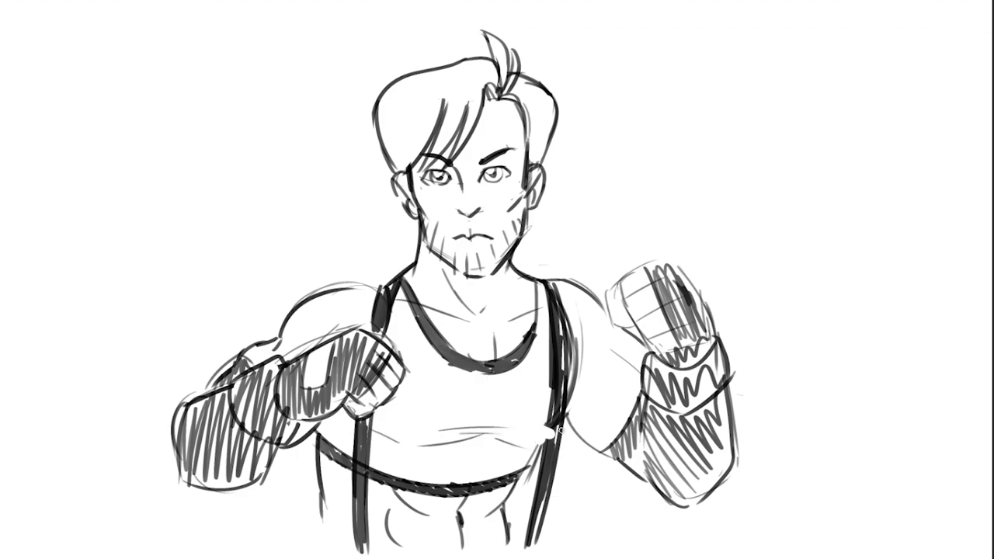
Darken the left torso edge and ink the right upper arm contour with underarm hatching
key("e")
key("e")
key("ctrl")
left_click_drag(324, 459, 320, 536)
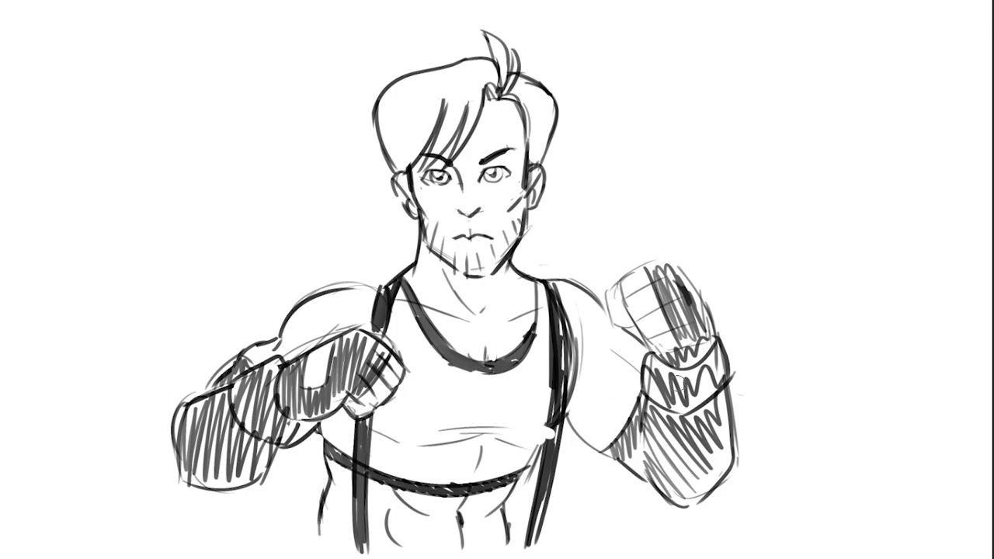
left_click_drag(565, 415, 621, 458)
key("ctrl+z")
left_click_drag(593, 368, 592, 377)
key("ctrl+z")
left_click_drag(603, 314, 604, 381)
key("ctrl+z")
mouse_move(615, 334)
left_mouse_down()
mouse_move(599, 385)
mouse_move(638, 398)
left_mouse_up()
mouse_move(564, 414)
left_mouse_down()
mouse_move(606, 434)
mouse_move(609, 456)
left_mouse_up()
Ink the right forearm glove edges and raised fist outline, adding an impact spike above
mouse_move(641, 393)
left_mouse_down()
mouse_move(644, 487)
mouse_move(642, 450)
left_mouse_up()
left_click_drag(628, 483, 645, 458)
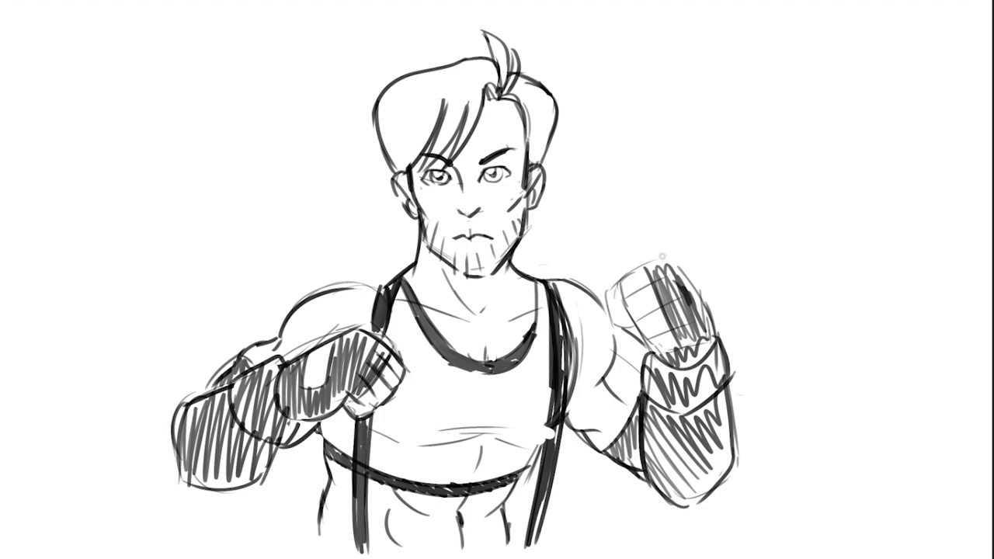
mouse_move(689, 274)
left_mouse_down()
mouse_move(721, 347)
mouse_move(650, 260)
mouse_move(626, 283)
mouse_move(659, 345)
left_mouse_up()
mouse_move(636, 270)
left_mouse_down()
mouse_move(614, 329)
mouse_move(643, 335)
left_mouse_up()
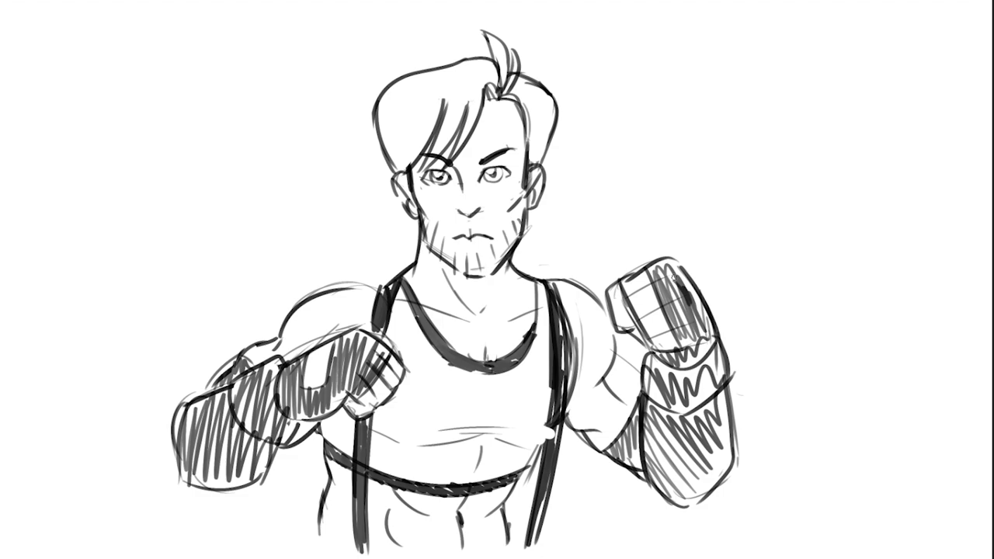
mouse_move(381, 282)
left_mouse_down()
mouse_move(297, 299)
mouse_move(278, 325)
left_mouse_up()
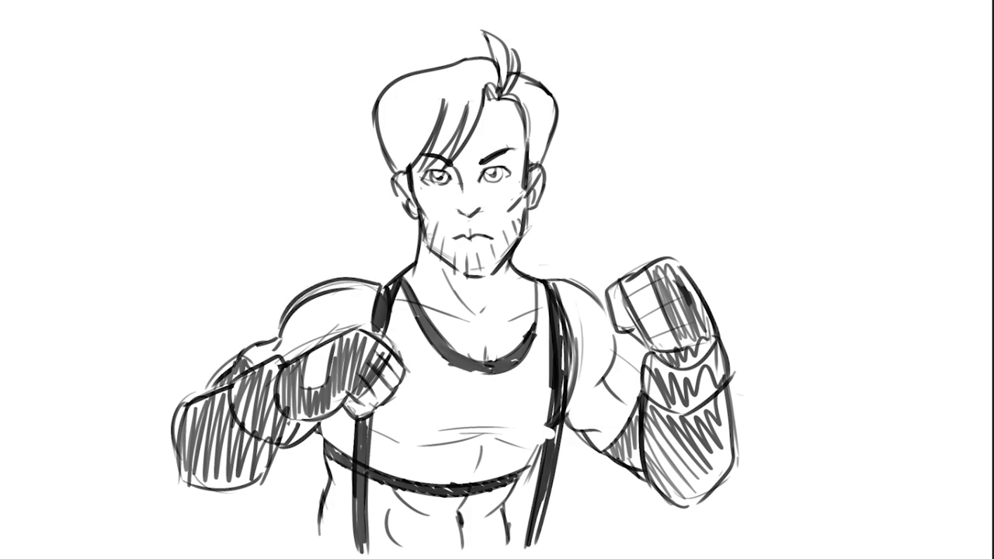
key("ctrl+z")
key("ctrl+z")
key("ctrl+z")
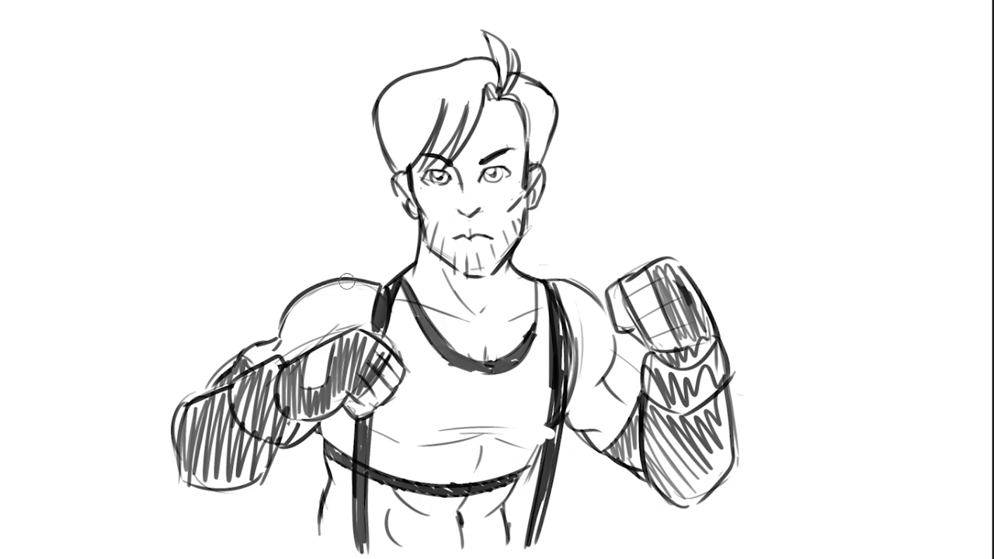
mouse_move(605, 232)
left_mouse_down()
mouse_move(714, 211)
mouse_move(784, 320)
left_mouse_up()
Extend the burst lines around the fist, then place a first stroke on a new blank canvas
left_click_drag(753, 367, 783, 350)
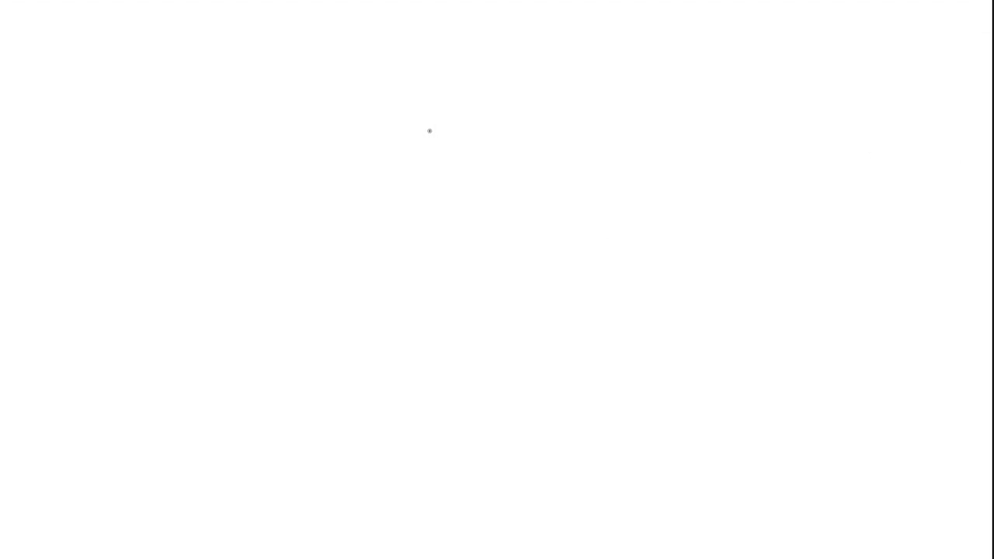
left_click_drag(430, 131, 443, 161)
Brush a tall vertical nose line with a hook at its bottom, redoing failed attempts
key("ctrl+z")
left_click_drag(413, 98, 420, 116)
left_click_drag(421, 117, 411, 188)
key("ctrl+z")
mouse_move(421, 116)
left_mouse_down()
mouse_move(408, 178)
mouse_move(426, 186)
left_mouse_up()
key("ctrl+z")
key("ctrl+z")
mouse_move(408, 177)
left_mouse_down()
mouse_move(422, 191)
mouse_move(436, 185)
left_mouse_up()
key("ctrl+z")
Select the upper part of the line and shift it into place
left_click_drag(418, 76, 423, 78)
left_click_drag(425, 129, 417, 136)
left_click(417, 137)
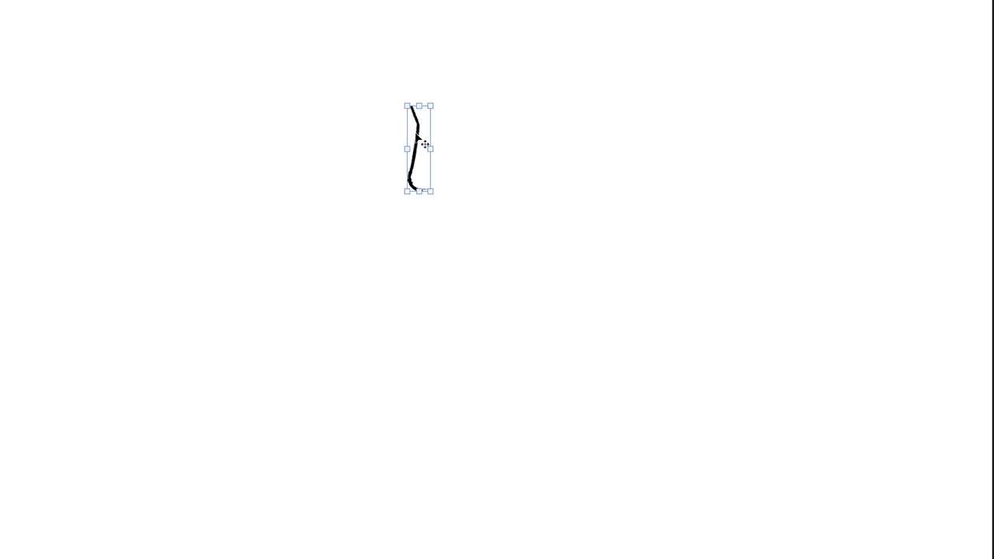
Draw a thick brow stroke leftward from the top of the nose line
key("Escape")
mouse_move(416, 118)
left_mouse_down()
mouse_move(384, 110)
mouse_move(413, 113)
left_mouse_up()
key("ctrl+z")
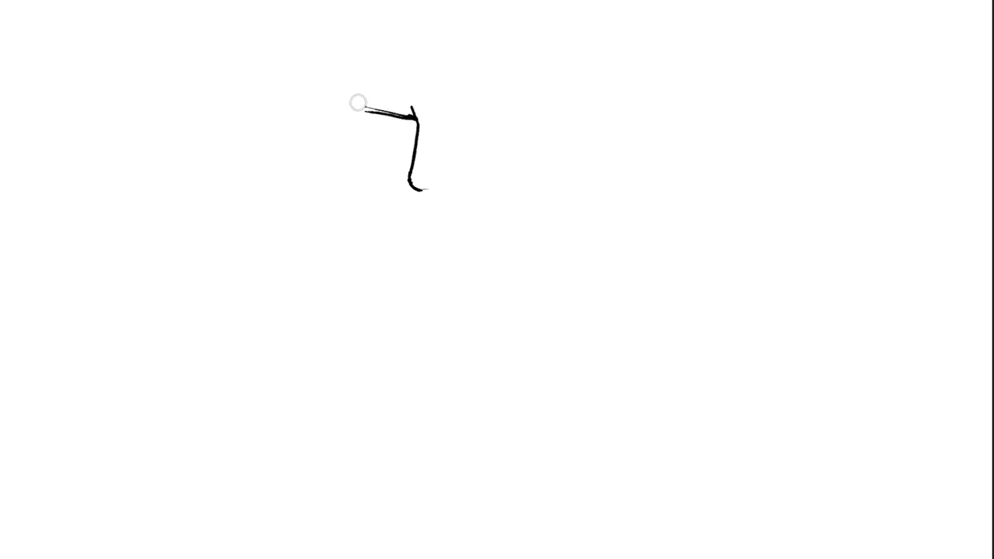
left_click_drag(412, 115, 361, 110)
key("ctrl+z")
mouse_move(414, 110)
left_mouse_down()
mouse_move(369, 106)
mouse_move(398, 109)
mouse_move(389, 114)
left_mouse_up()
key("ctrl+z")
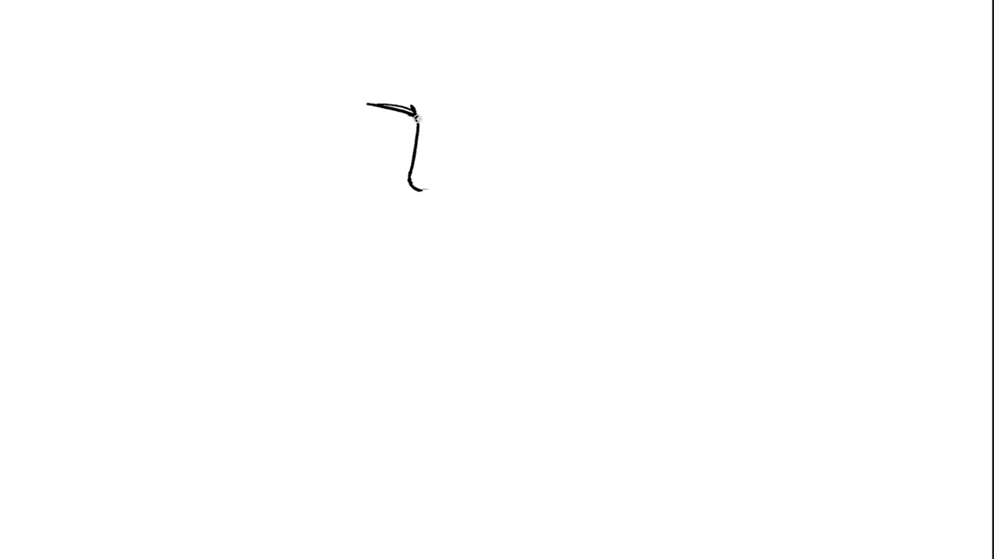
left_click_drag(424, 113, 414, 101)
With a smaller brush, draw the narrow left eye beneath the brow
key("bracketleft")
left_click_drag(403, 124, 410, 132)
left_click_drag(377, 129, 409, 124)
left_click_drag(409, 119, 378, 122)
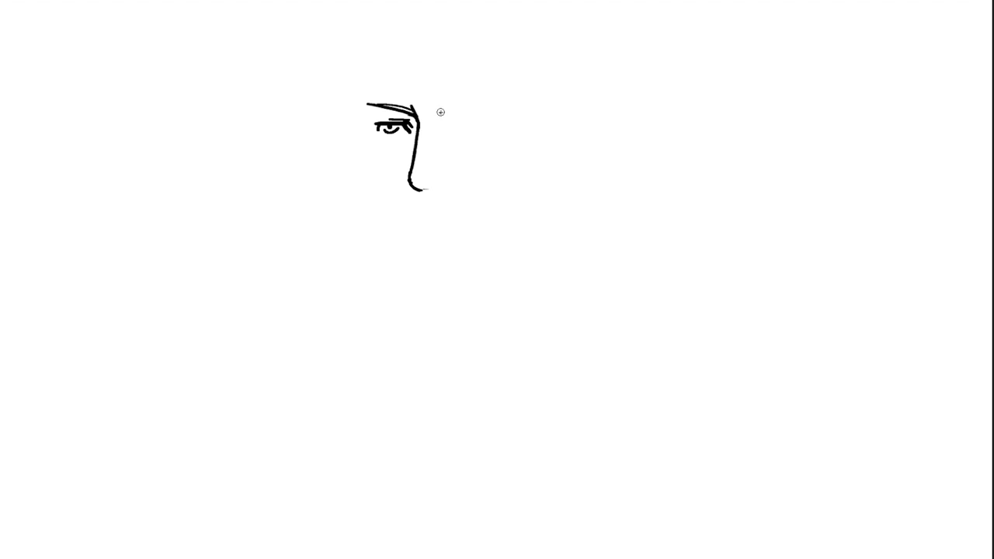
Ink the right eyebrow and a short diagonal eye stroke beneath it, then select them
left_click_drag(445, 115, 519, 105)
left_click_drag(442, 112, 518, 104)
key("ctrl+z")
left_click_drag(453, 131, 461, 123)
key("ctrl+z")
mouse_move(462, 130)
left_mouse_down()
mouse_move(522, 130)
mouse_move(478, 126)
left_mouse_up()
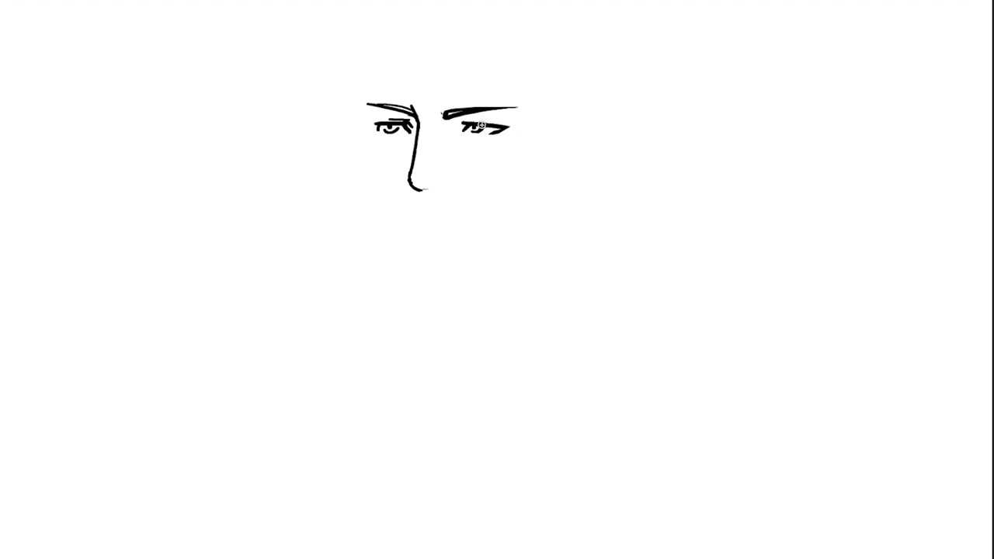
mouse_move(441, 103)
left_mouse_down()
mouse_move(554, 98)
mouse_move(489, 67)
left_mouse_up()
Move the selected right eye and brow slightly up-left toward the nose line
key("ctrl+t")
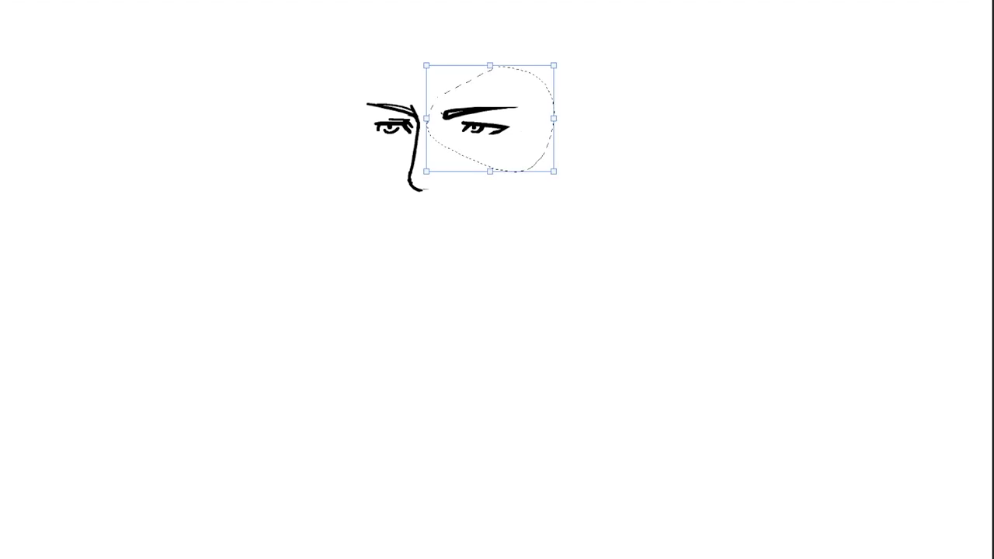
left_click_drag(465, 116, 449, 101)
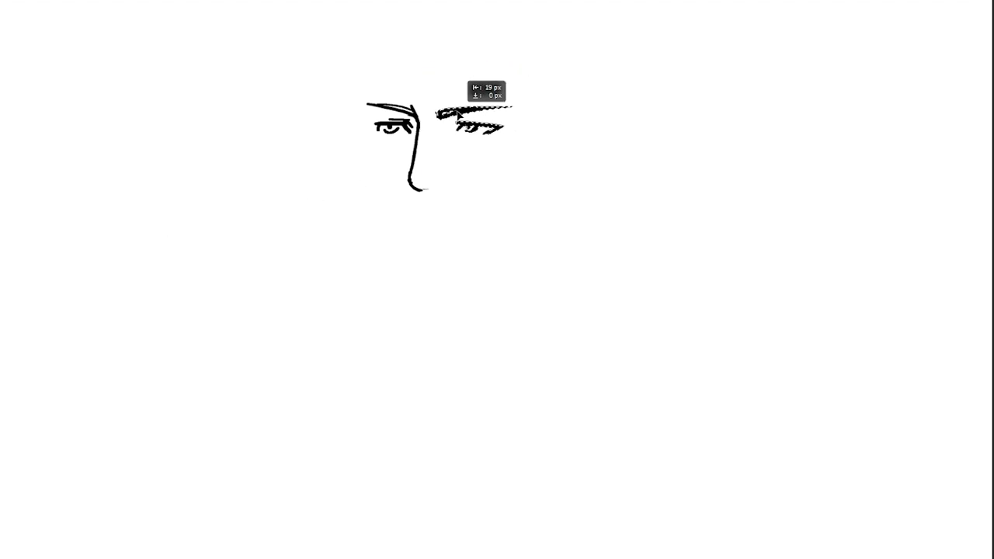
key("Return")
key("ctrl+d")
key("ctrl+t")
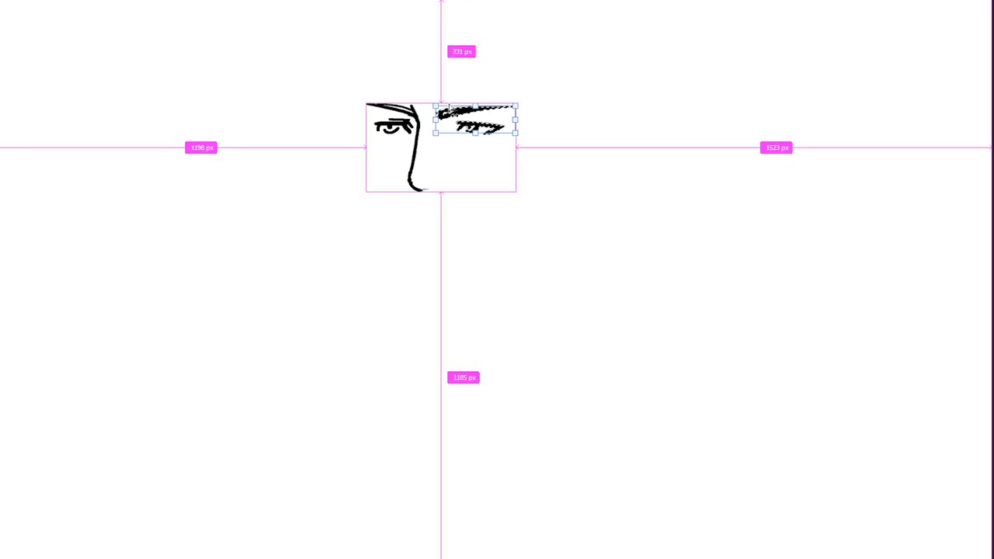
key("Return")
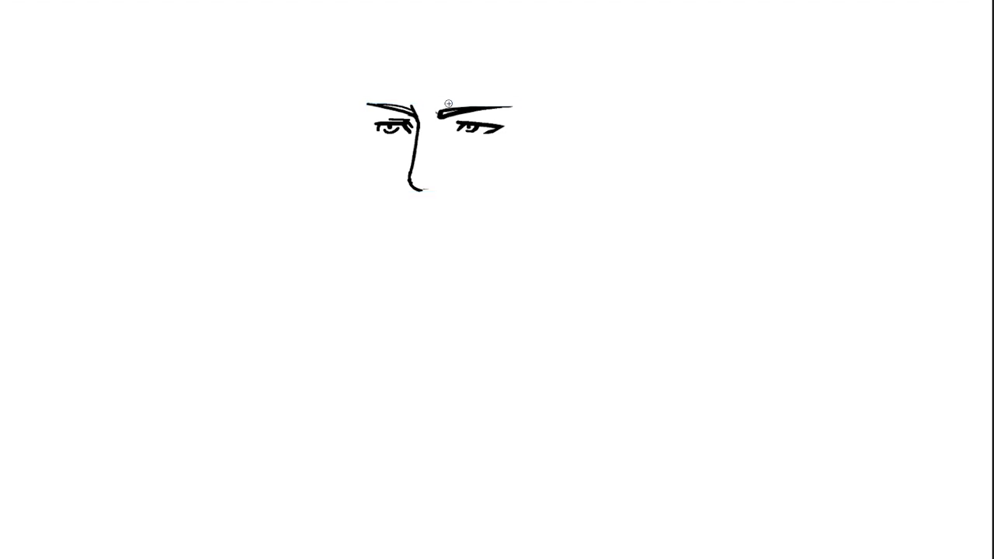
Rework the left side: erase the old face line and draw a thin line beside the left eye
mouse_move(426, 188)
left_mouse_down()
mouse_move(449, 169)
mouse_move(449, 186)
left_mouse_up()
key("ctrl+z")
key("ctrl+z")
mouse_move(373, 125)
left_mouse_down()
mouse_move(382, 122)
mouse_move(368, 175)
mouse_move(432, 276)
left_mouse_up()
mouse_move(362, 138)
left_mouse_down()
mouse_move(380, 203)
mouse_move(432, 276)
left_mouse_up()
left_click_drag(367, 108, 368, 146)
left_click_drag(356, 91, 359, 199)
left_click_drag(360, 100, 361, 149)
left_click_drag(362, 104, 364, 174)
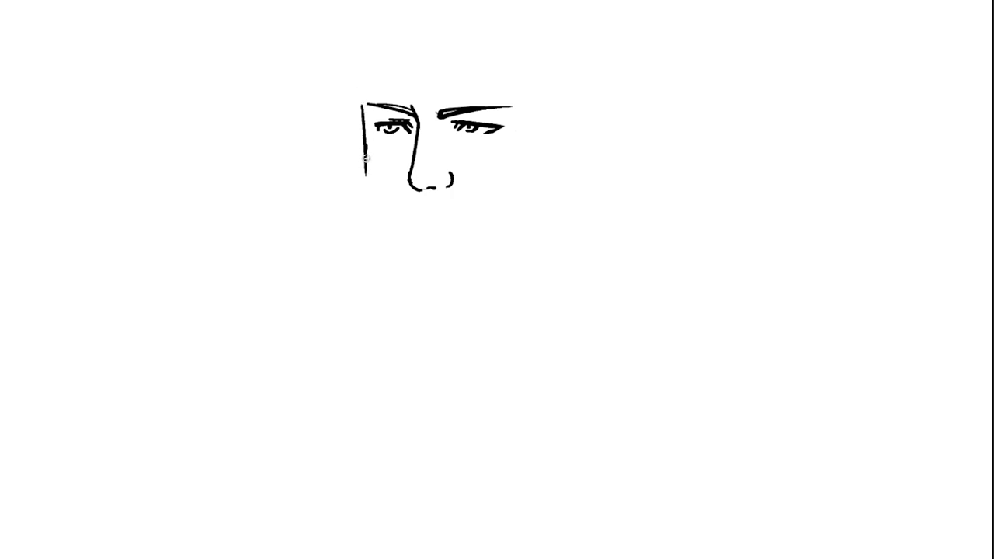
Try a left jaw stroke, then erase the left face line and faint jaw
left_click_drag(365, 167, 426, 270)
key("ctrl+z")
left_click_drag(366, 167, 410, 247)
left_click_drag(367, 177, 392, 229)
key("ctrl+z")
mouse_move(359, 105)
left_mouse_down()
mouse_move(370, 189)
mouse_move(398, 232)
left_mouse_up()
key("e")
Draw the right face line down to the jaw and trim its lower end
mouse_move(554, 111)
left_mouse_down()
mouse_move(546, 210)
mouse_move(465, 255)
left_mouse_up()
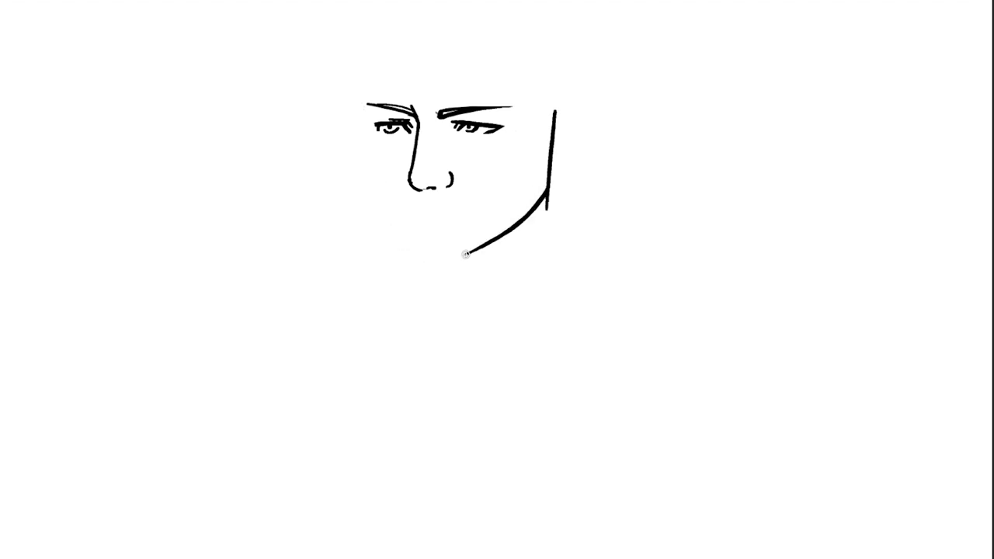
key("e")
left_click_drag(553, 117, 547, 205)
key("e")
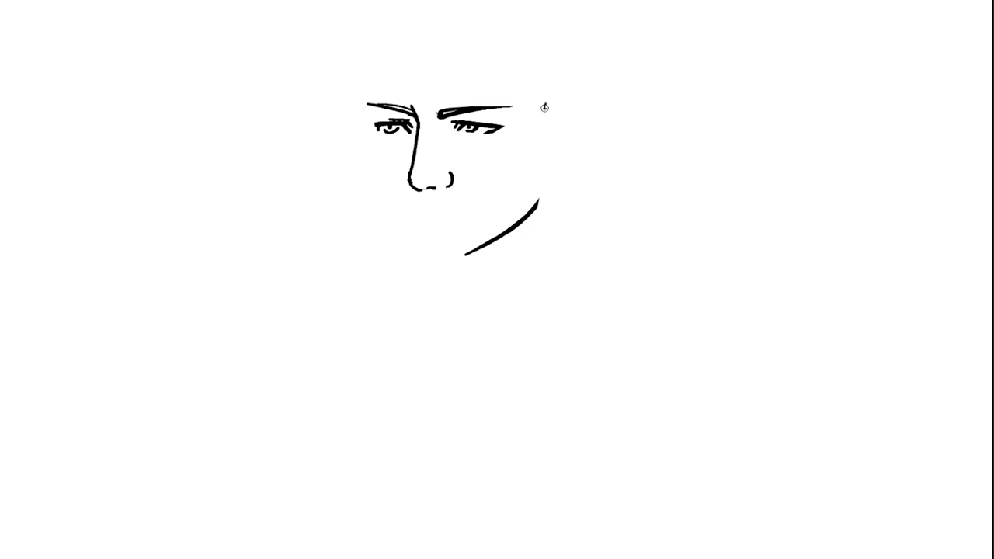
mouse_move(544, 104)
left_mouse_down()
mouse_move(539, 203)
mouse_move(470, 259)
left_mouse_up()
key("e")
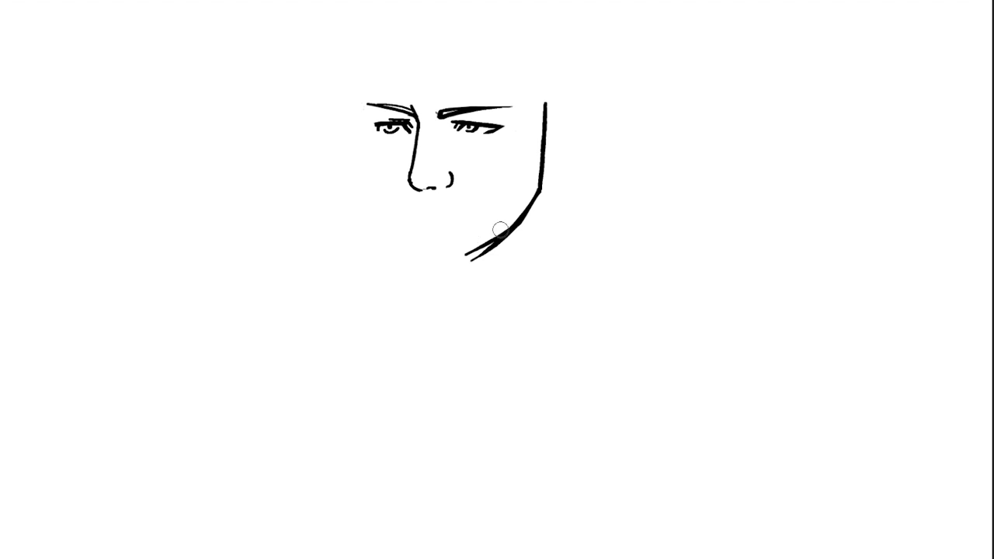
left_click_drag(531, 208, 459, 271)
left_click_drag(500, 230, 462, 255)
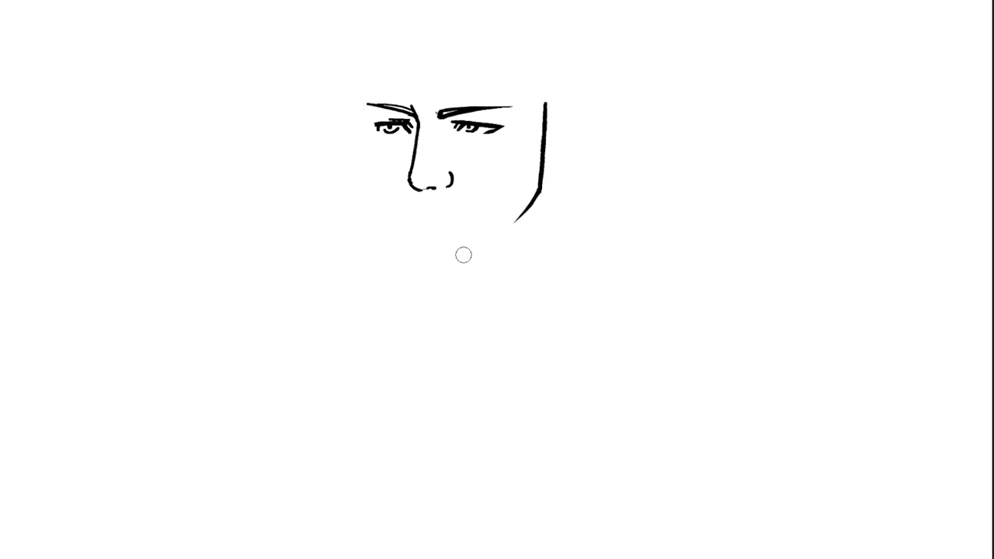
key("e")
Erase the nostril curve, extend the right face line higher and ink an ear with inner detail
key("e")
left_click_drag(453, 160, 440, 188)
key("e")
key("e")
key("e")
left_click_drag(548, 91, 538, 177)
mouse_move(550, 106)
left_mouse_down()
mouse_move(564, 109)
mouse_move(564, 130)
mouse_move(552, 169)
mouse_move(536, 163)
left_mouse_up()
mouse_move(557, 113)
left_mouse_down()
mouse_move(555, 121)
mouse_move(551, 104)
mouse_move(549, 160)
mouse_move(567, 147)
left_mouse_up()
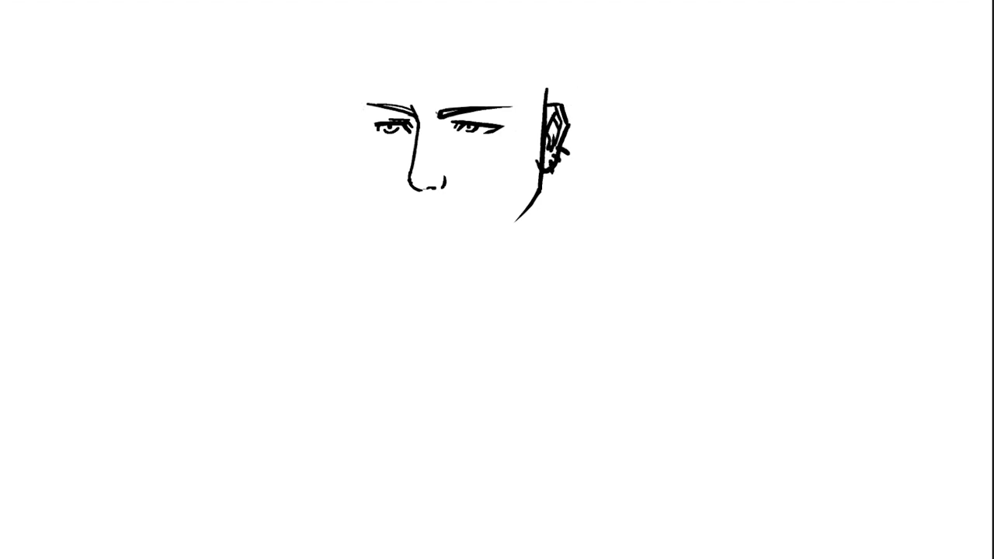
Move the whole drawing lower on the canvas
key("ctrl+t")
left_click_drag(553, 116, 553, 155)
key("Return")
Draw the left face side, the jaw meeting at the chin, the mouth and a V-shaped hair strand
mouse_move(365, 127)
left_mouse_down()
mouse_move(364, 199)
mouse_move(426, 300)
left_mouse_up()
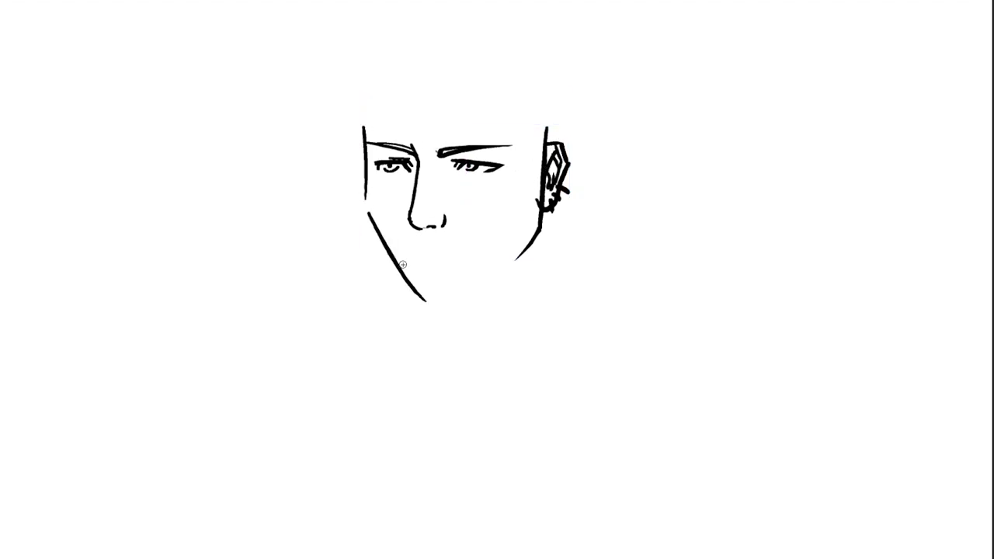
mouse_move(518, 254)
left_mouse_down()
mouse_move(436, 301)
mouse_move(466, 283)
left_mouse_up()
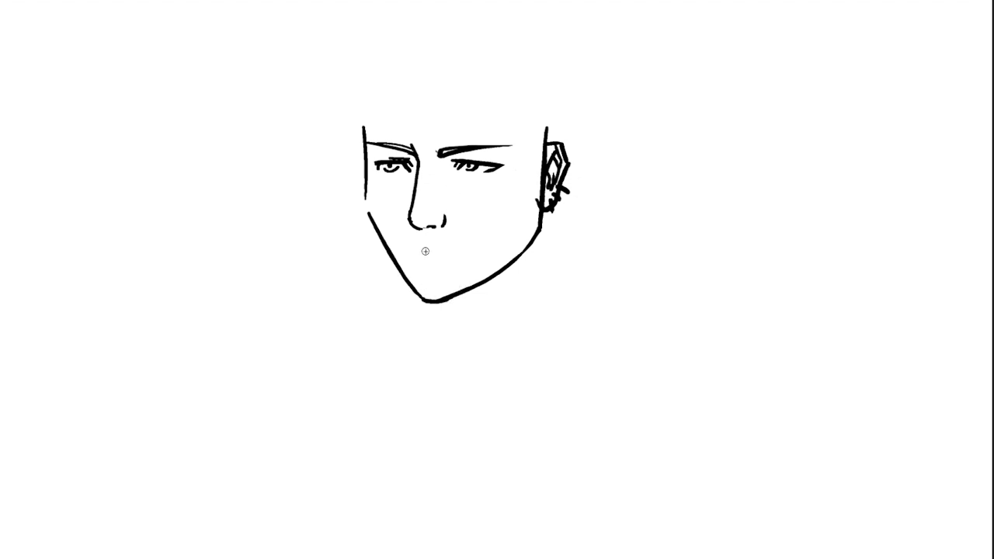
mouse_move(440, 250)
left_mouse_down()
mouse_move(455, 252)
mouse_move(447, 263)
left_mouse_up()
left_click_drag(465, 97, 459, 85)
mouse_move(439, 142)
left_mouse_down()
mouse_move(444, 92)
mouse_move(445, 122)
mouse_move(416, 184)
left_mouse_up()
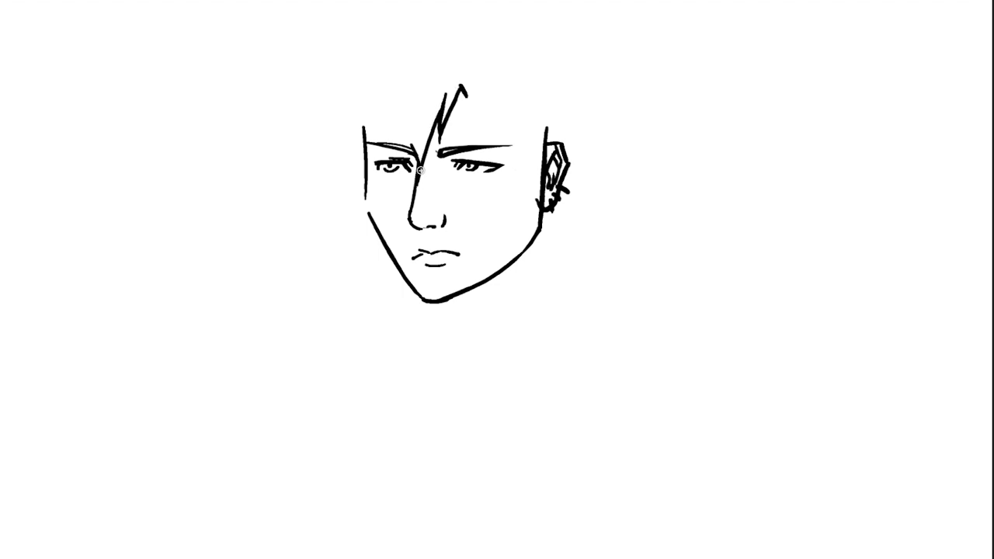
Add slanted bang strands over the forehead and a long strand down the left side
left_click_drag(424, 107, 414, 183)
key("ctrl+z")
key("ctrl+z")
mouse_move(442, 109)
left_mouse_down()
mouse_move(414, 157)
mouse_move(427, 87)
left_mouse_up()
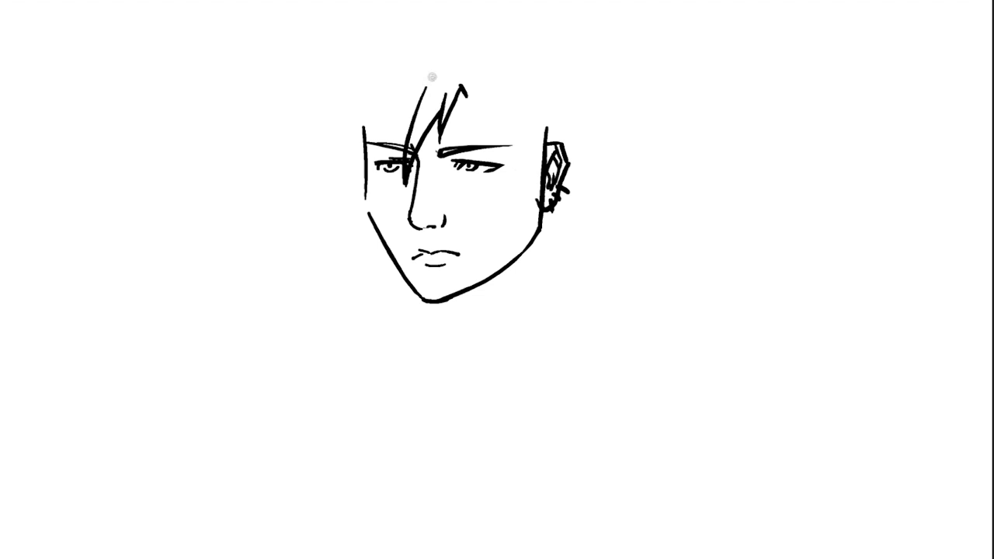
key("ctrl+z")
left_click_drag(410, 119, 387, 160)
left_click_drag(396, 112, 381, 162)
mouse_move(379, 89)
left_mouse_down()
mouse_move(320, 234)
mouse_move(363, 134)
mouse_move(386, 155)
left_mouse_up()
mouse_move(406, 107)
left_mouse_down()
mouse_move(389, 153)
mouse_move(394, 139)
left_mouse_up()
Draw strands down the right side over the ear and a long hair spike sweeping left
key("b")
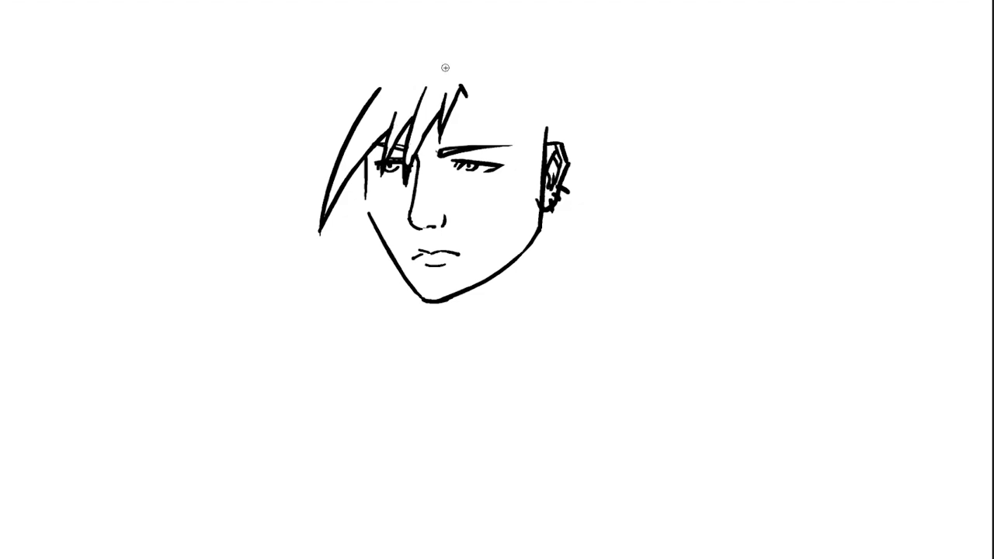
left_click_drag(465, 87, 546, 237)
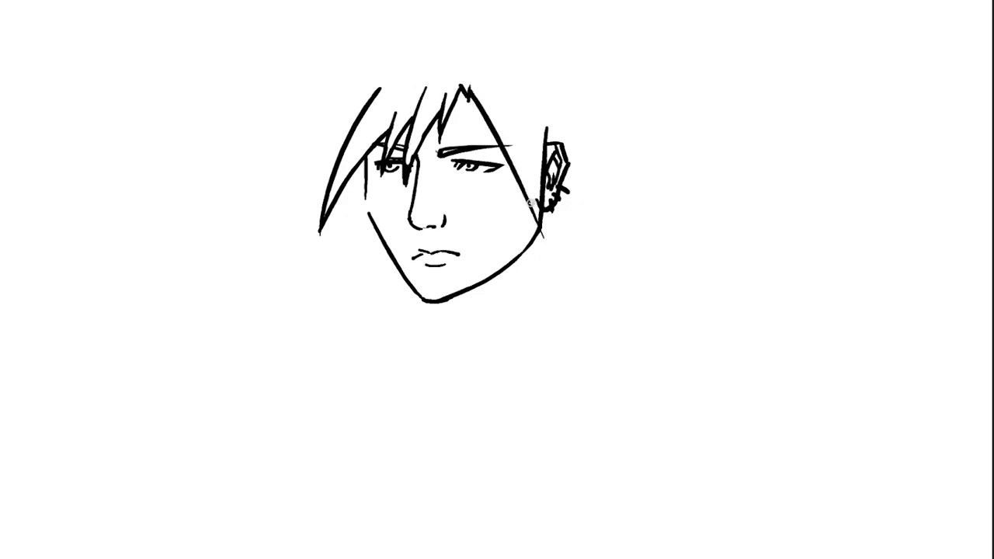
left_click_drag(520, 134, 542, 233)
mouse_move(536, 184)
left_mouse_down()
mouse_move(573, 250)
mouse_move(537, 107)
left_mouse_up()
key("e")
left_click_drag(553, 163, 545, 199)
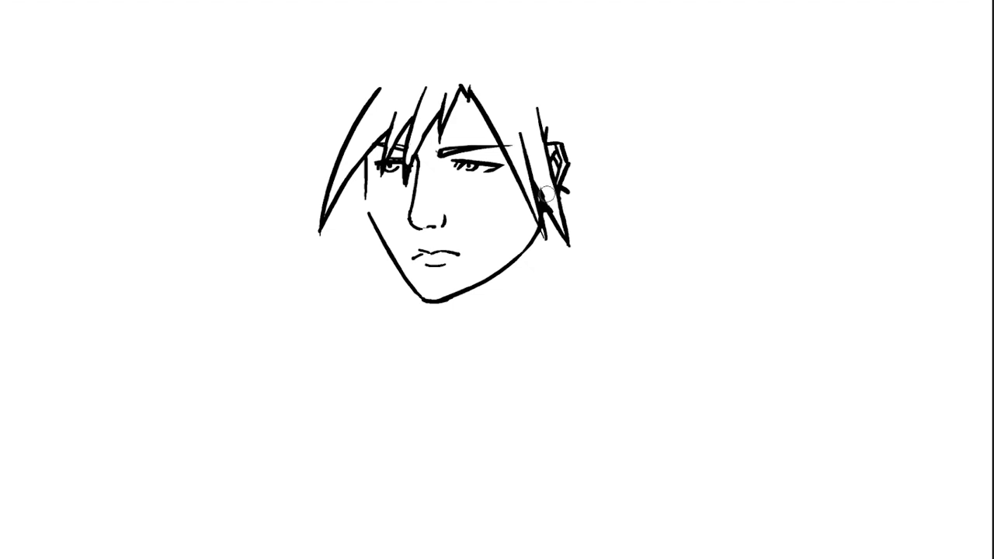
key("e")
left_click_drag(455, 102, 476, 101)
mouse_move(457, 59)
left_mouse_down()
mouse_move(435, 48)
mouse_move(224, 185)
mouse_move(351, 119)
left_mouse_up()
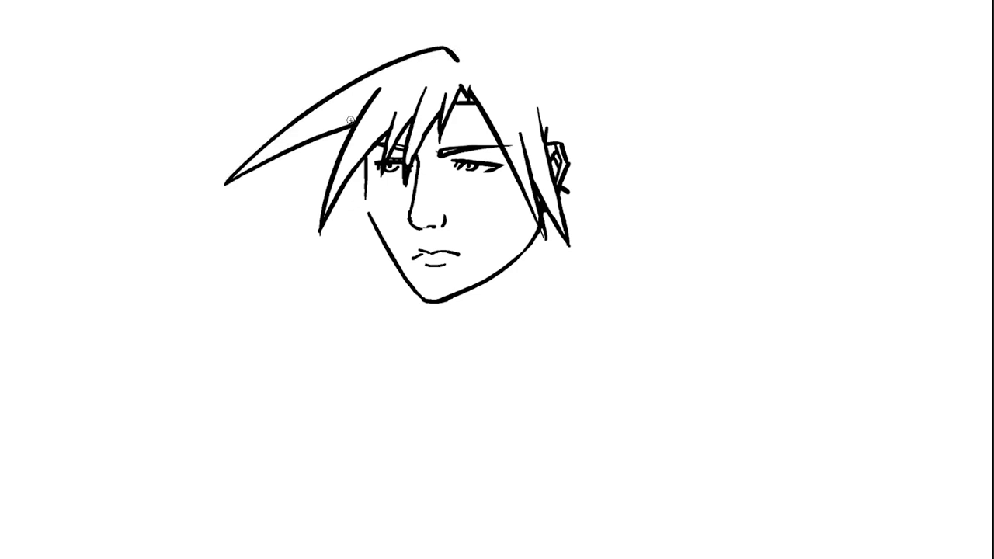
key("ctrl+t")
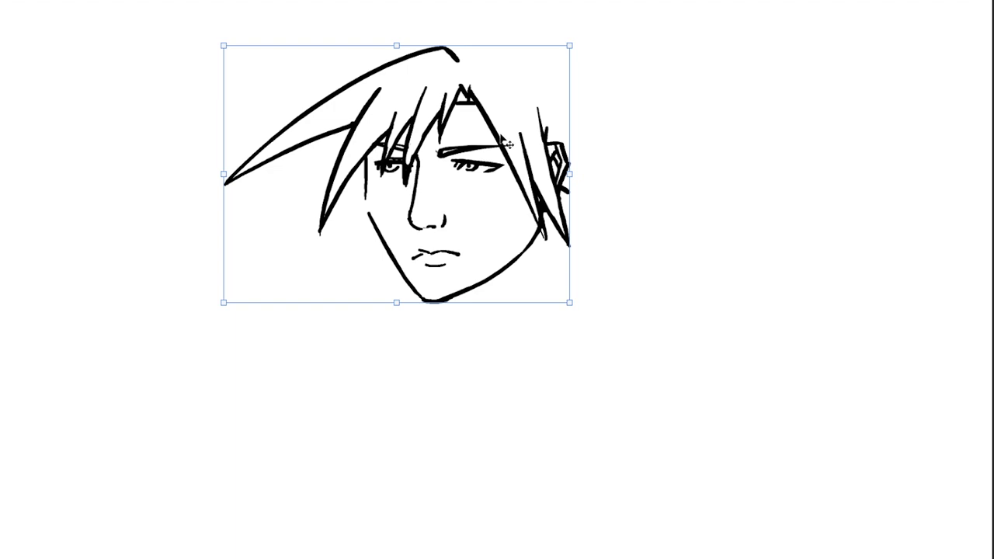
Shift the drawing down, refine the left cheek and add long hair spikes beside it
left_click_drag(532, 113, 533, 160)
key("Return")
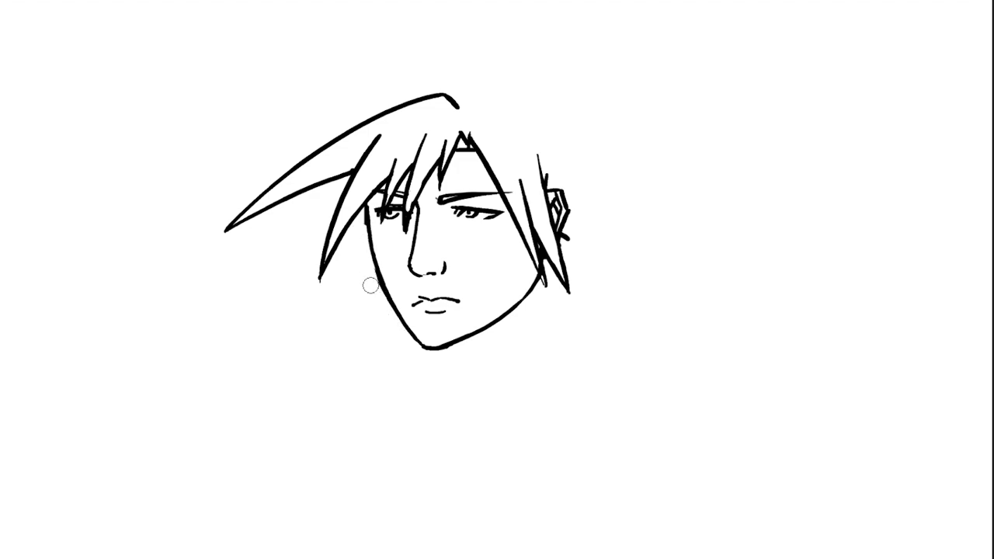
left_click_drag(366, 207, 388, 294)
mouse_move(343, 233)
left_mouse_down()
mouse_move(349, 344)
mouse_move(358, 264)
mouse_move(394, 399)
left_mouse_up()
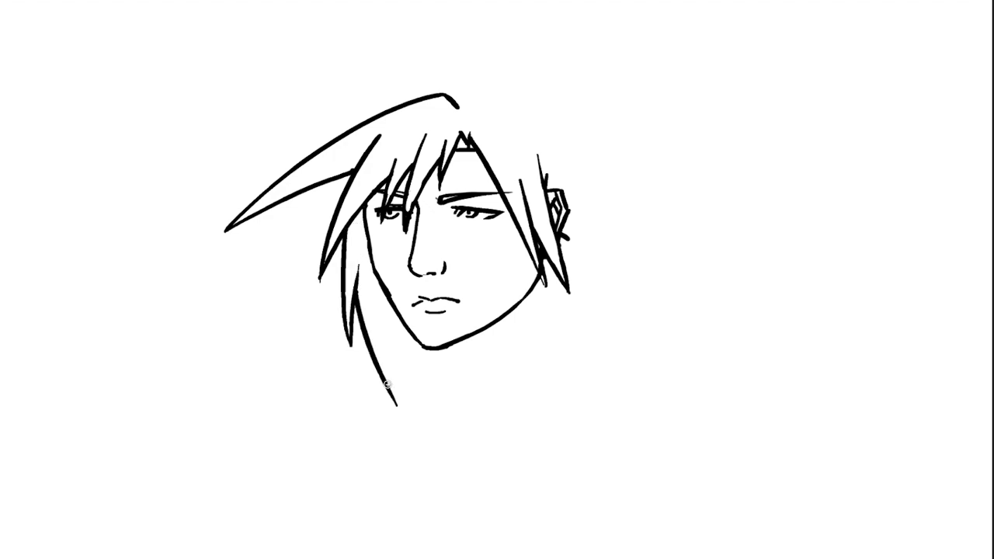
left_click_drag(385, 286, 397, 426)
left_click(395, 415)
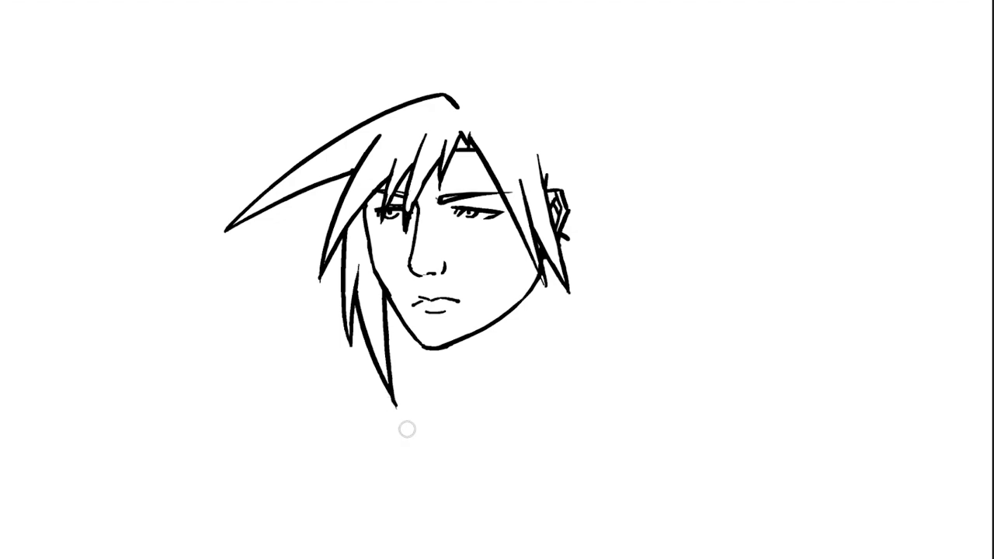
key("e")
Draw the curved hair outline over the top with spikes to the left and right
mouse_move(489, 100)
left_mouse_down()
mouse_move(264, 7)
mouse_move(374, 64)
mouse_move(249, 50)
mouse_move(411, 100)
mouse_move(222, 138)
mouse_move(314, 149)
left_mouse_up()
mouse_move(348, 81)
left_mouse_down()
mouse_move(285, 126)
mouse_move(224, 200)
left_mouse_up()
left_click_drag(223, 201, 284, 172)
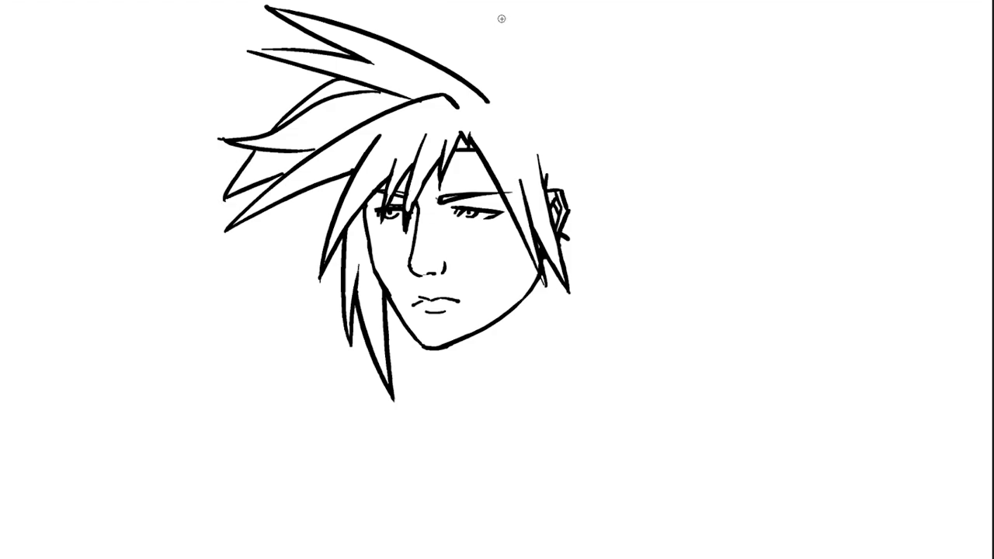
mouse_move(494, 98)
left_mouse_down()
mouse_move(566, 15)
mouse_move(533, 76)
left_mouse_up()
mouse_move(533, 77)
left_mouse_down()
mouse_move(591, 35)
mouse_move(535, 106)
mouse_move(598, 107)
left_mouse_up()
mouse_move(598, 108)
left_mouse_down()
mouse_move(549, 117)
mouse_move(647, 210)
left_mouse_up()
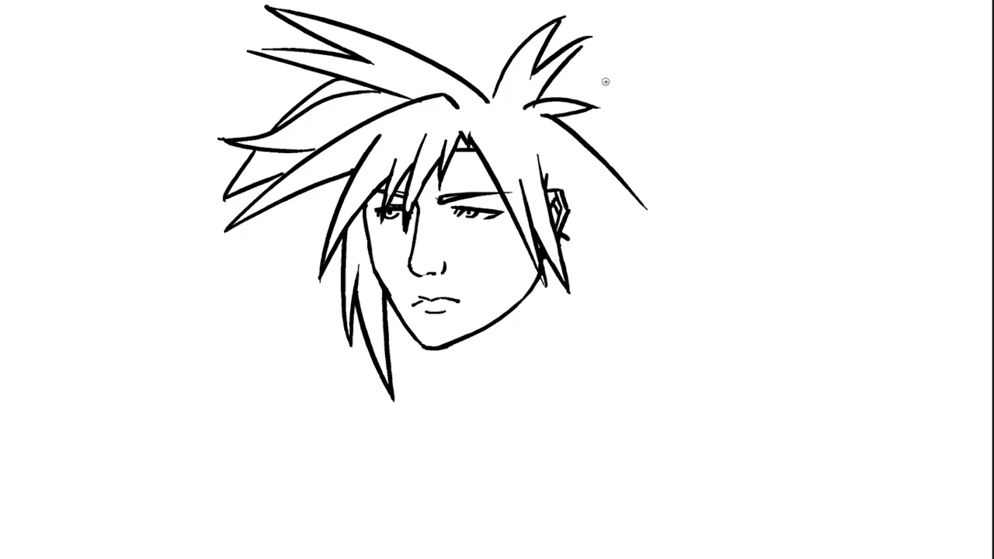
left_click_drag(507, 60, 445, 61)
key("ctrl+z")
Scale the whole drawing down slightly and move it up and to the right
key("ctrl+t")
key("ctrl+t")
left_click_drag(644, 36, 583, 100)
left_click_drag(432, 210, 483, 162)
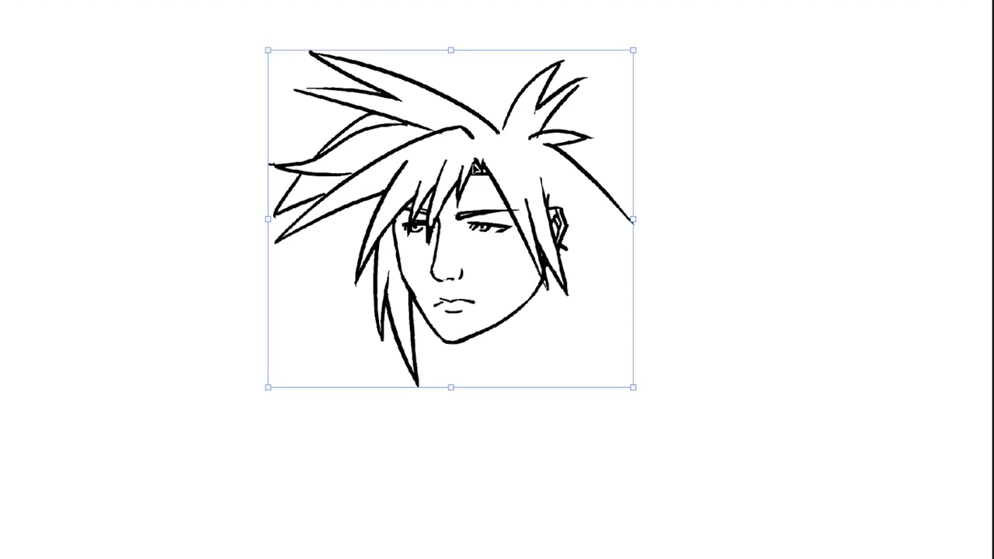
Commit the scaled drawing, add a tall top hair spike and redo the right-side hair outline
key("Return")
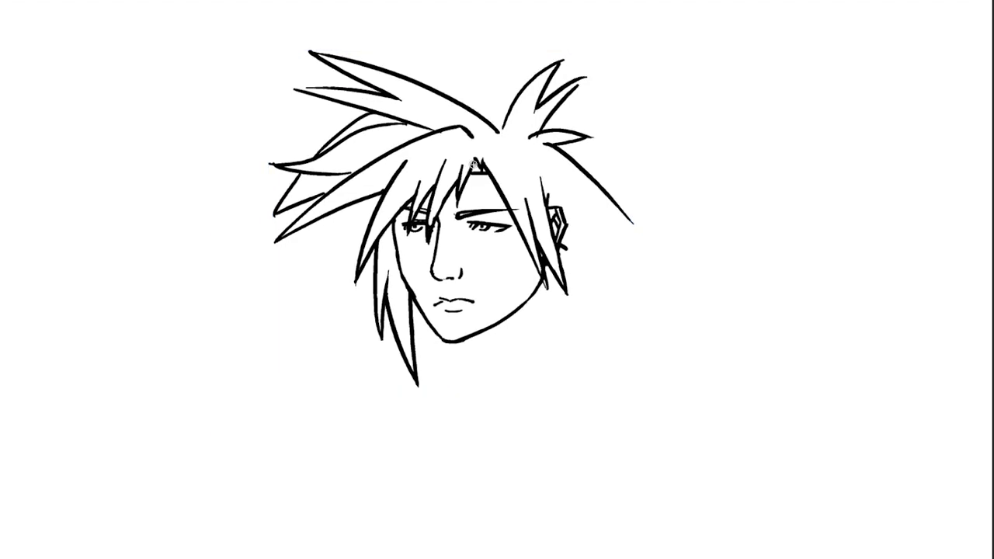
mouse_move(503, 127)
left_mouse_down()
mouse_move(452, 28)
mouse_move(469, 102)
mouse_move(423, 49)
mouse_move(455, 102)
left_mouse_up()
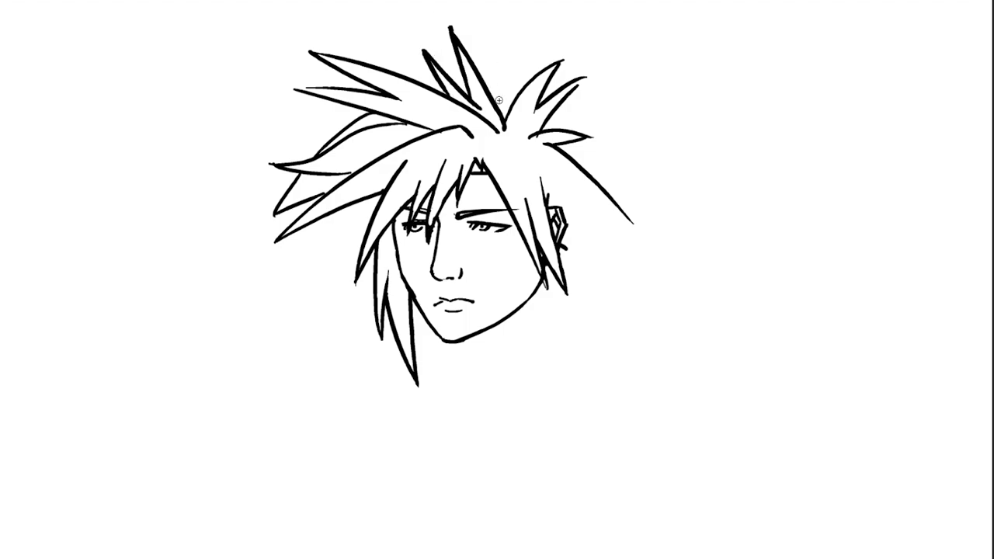
key("e")
left_click_drag(553, 147, 635, 229)
key("b")
mouse_move(558, 145)
left_mouse_down()
mouse_move(575, 205)
mouse_move(567, 226)
left_mouse_up()
Add zigzag hair spikes on the right, a curved tail behind the ear and a left spike
mouse_move(578, 180)
left_mouse_down()
mouse_move(598, 189)
mouse_move(633, 167)
mouse_move(612, 191)
mouse_move(707, 284)
left_mouse_up()
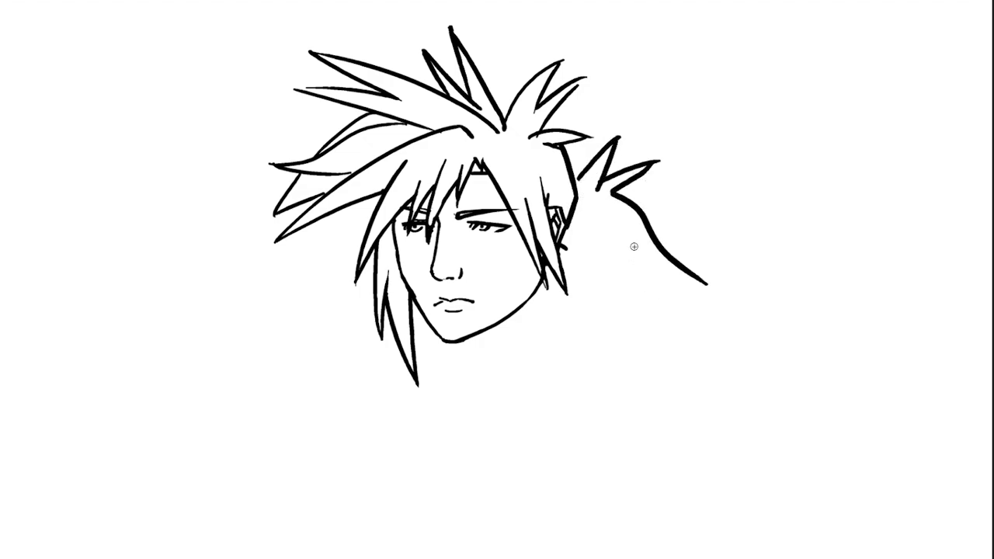
mouse_move(567, 239)
left_mouse_down()
mouse_move(590, 260)
mouse_move(615, 245)
left_mouse_up()
left_click_drag(623, 207, 703, 306)
key("b")
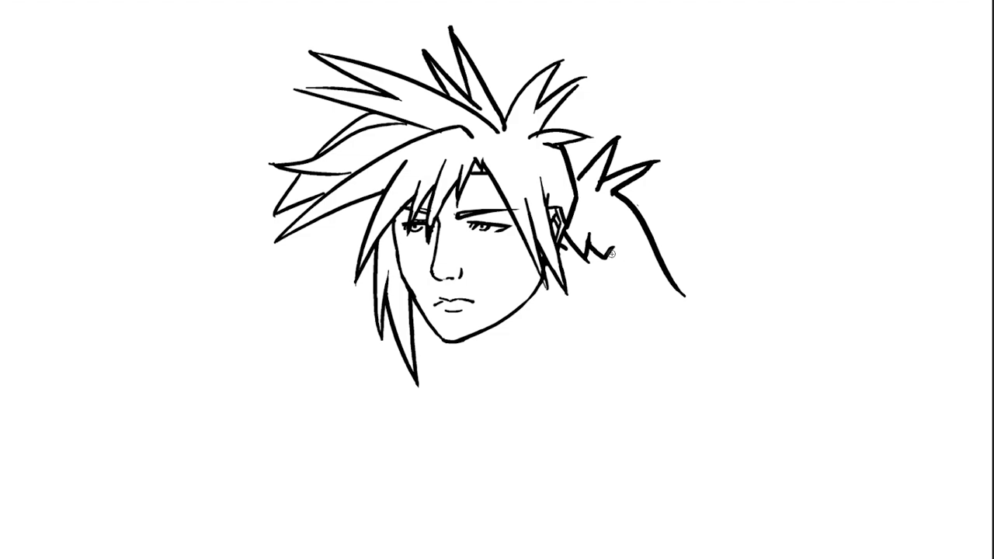
left_click_drag(613, 254, 695, 302)
left_click_drag(652, 252, 687, 295)
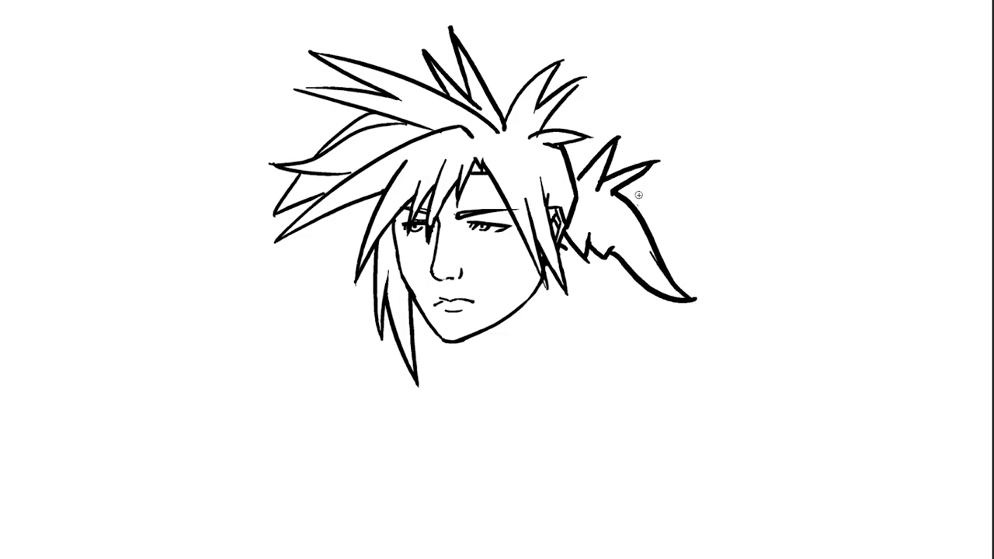
mouse_move(577, 178)
left_mouse_down()
mouse_move(584, 195)
mouse_move(568, 220)
left_mouse_up()
mouse_move(336, 215)
left_mouse_down()
mouse_move(321, 253)
mouse_move(369, 203)
left_mouse_up()
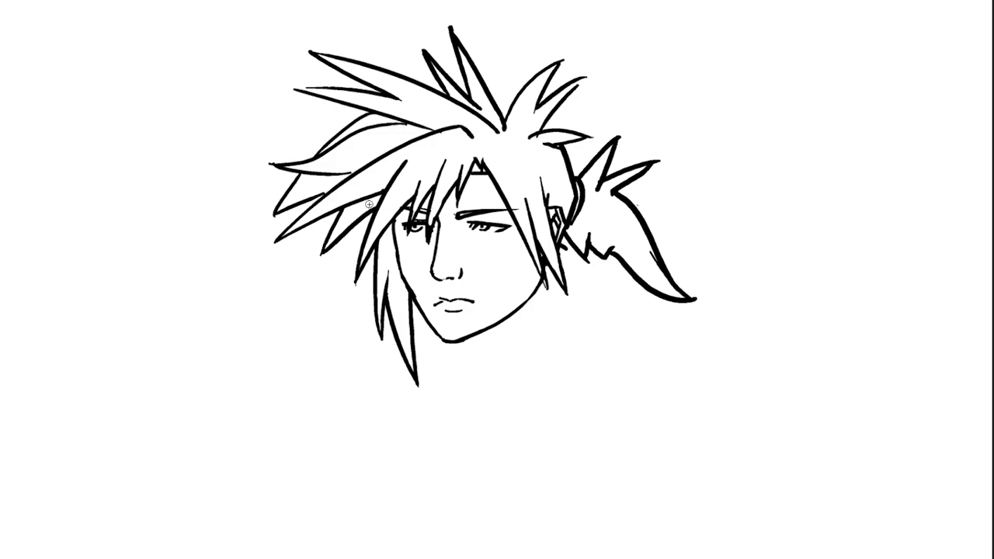
Draw the neck line below the jaw and the scarf collar's upper edge with a small hook
left_click_drag(542, 287, 529, 357)
left_click_drag(460, 342, 546, 351)
key("ctrl+z")
mouse_move(464, 340)
left_mouse_down()
mouse_move(567, 353)
mouse_move(555, 342)
mouse_move(587, 358)
mouse_move(571, 391)
mouse_move(453, 376)
left_mouse_up()
key("ctrl+z")
Lower the collar, redo its left edge, and add a jaw stroke, collar fold and nostril loop
mouse_move(565, 417)
left_mouse_down()
mouse_move(441, 401)
mouse_move(391, 357)
left_mouse_up()
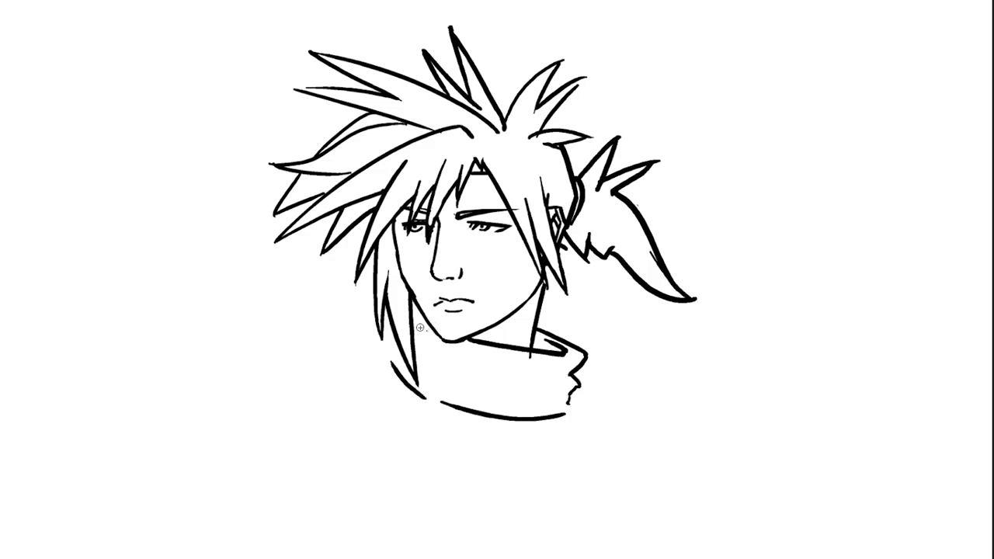
key("ctrl+z")
left_click_drag(399, 363, 426, 398)
left_click_drag(416, 342, 433, 315)
mouse_move(563, 375)
left_mouse_down()
mouse_move(466, 342)
mouse_move(539, 394)
left_mouse_up()
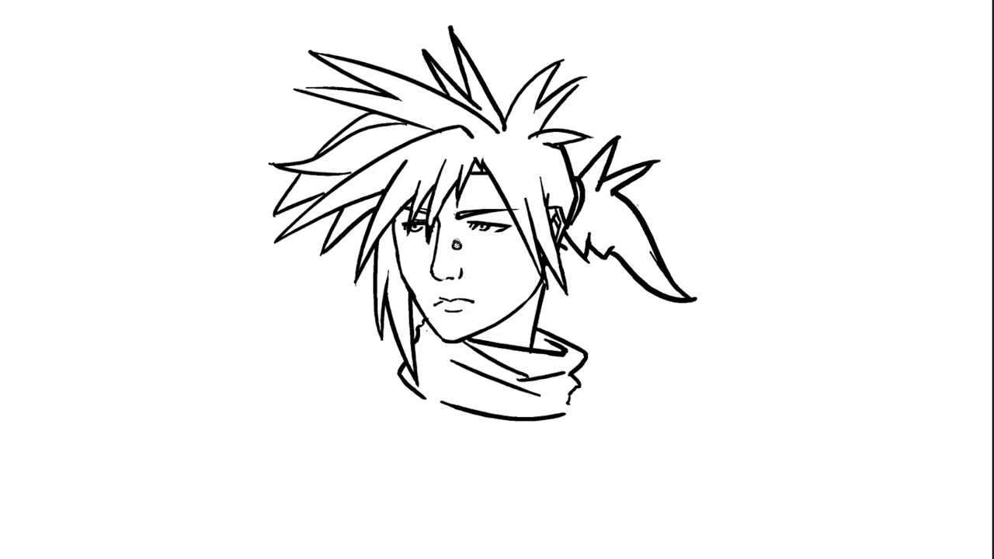
left_click_drag(432, 244, 428, 247)
Replace the thick left shoulder stroke with a straight shoulder line from the scarf
left_click_drag(401, 382, 252, 441)
key("ctrl+z")
mouse_move(402, 380)
left_mouse_down()
mouse_move(289, 425)
mouse_move(268, 447)
mouse_move(405, 558)
left_mouse_up()
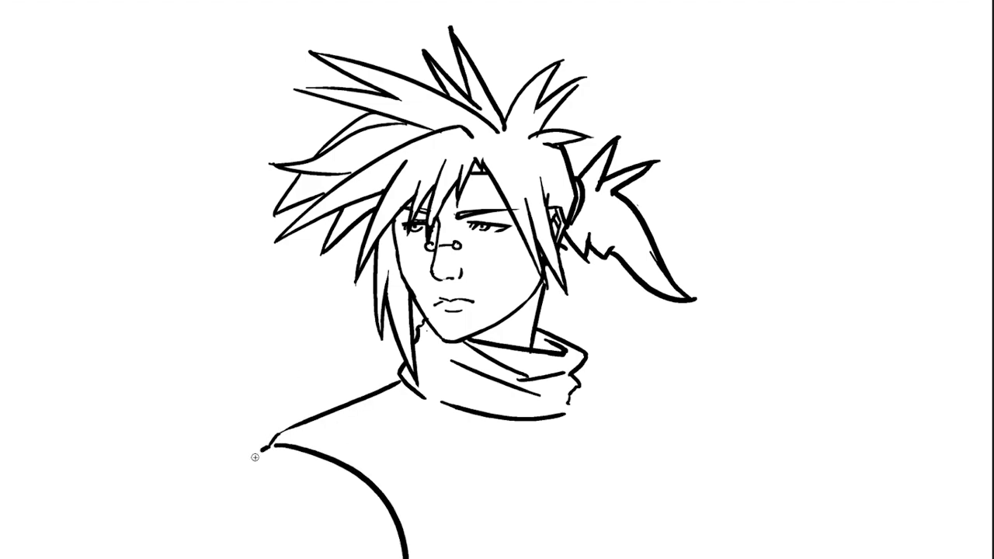
key("e")
mouse_move(272, 446)
left_mouse_down()
mouse_move(332, 459)
mouse_move(406, 539)
mouse_move(405, 556)
left_mouse_up()
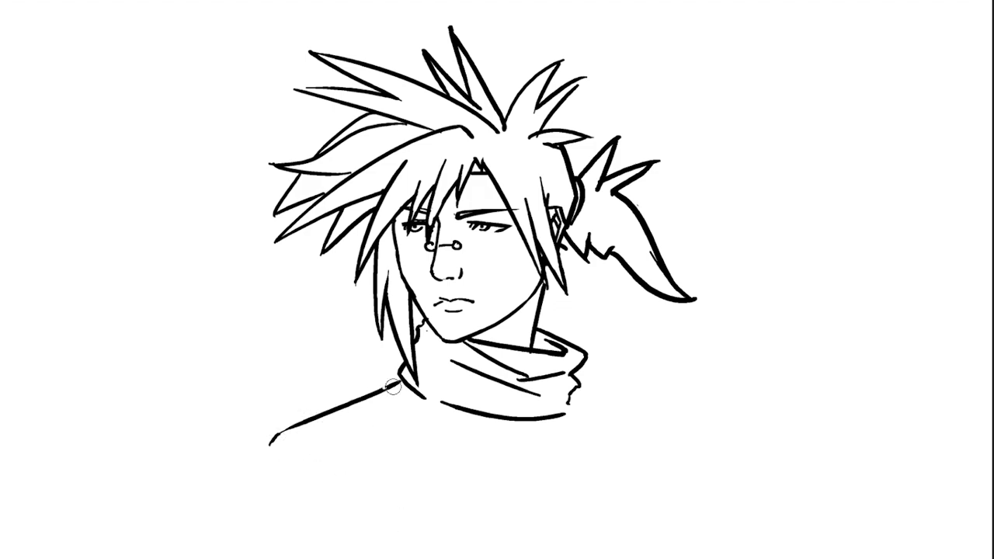
left_click_drag(394, 386, 276, 440)
mouse_move(400, 380)
left_mouse_down()
mouse_move(321, 422)
mouse_move(377, 522)
mouse_move(378, 557)
left_mouse_up()
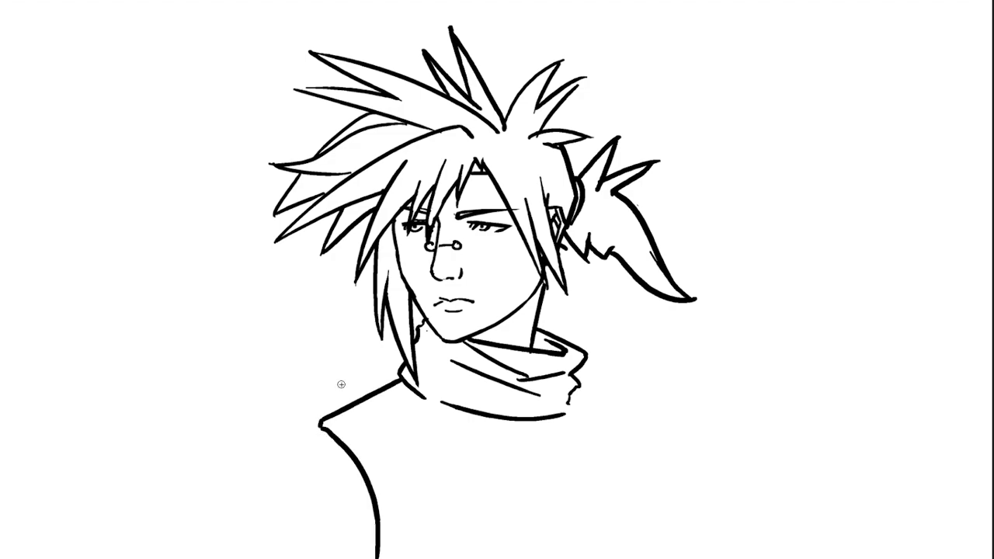
Draw the left arm as a wide outer curve reaching the canvas bottom
left_click_drag(321, 428, 275, 505)
left_click_drag(273, 466, 263, 558)
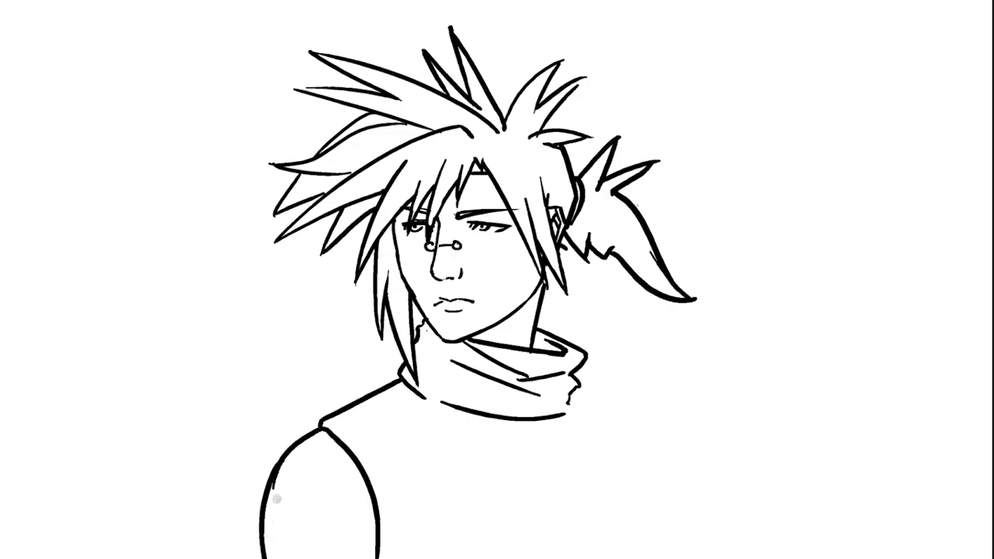
key("ctrl+z")
left_click_drag(321, 429, 242, 557)
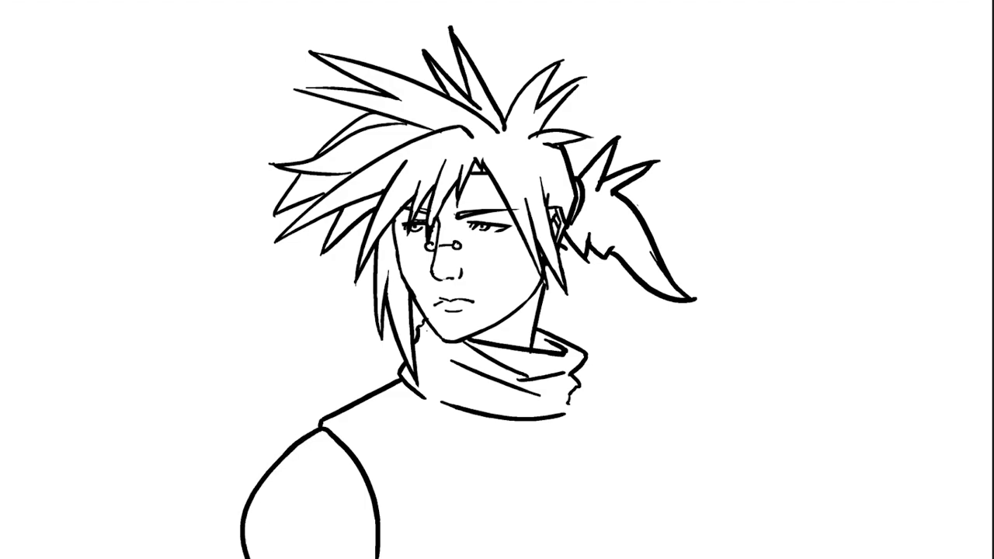
key("ctrl+z")
left_click_drag(271, 465, 234, 558)
Redraw the scarf's bottom edge lower and draw the right shoulder line
key("ctrl+z")
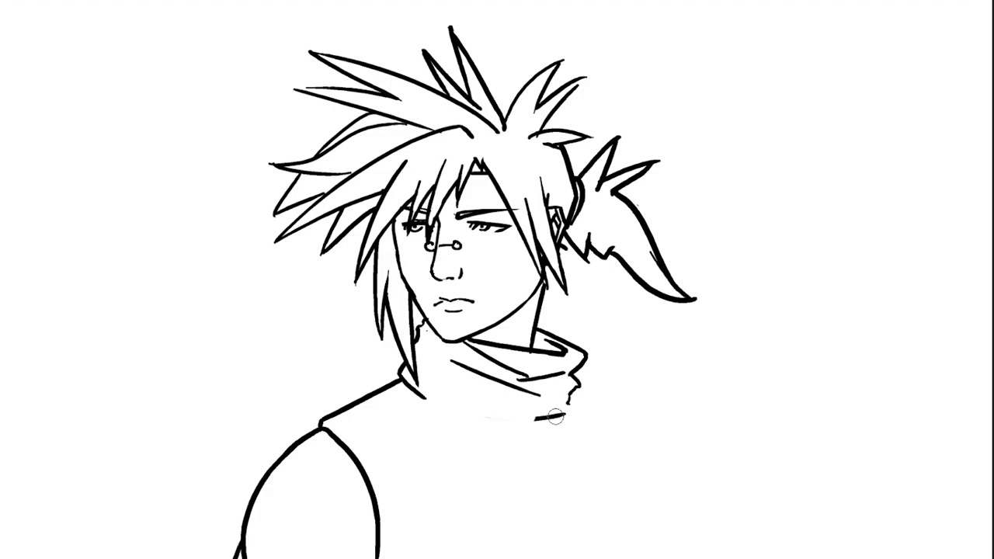
mouse_move(444, 405)
left_mouse_down()
mouse_move(567, 416)
mouse_move(572, 403)
left_mouse_up()
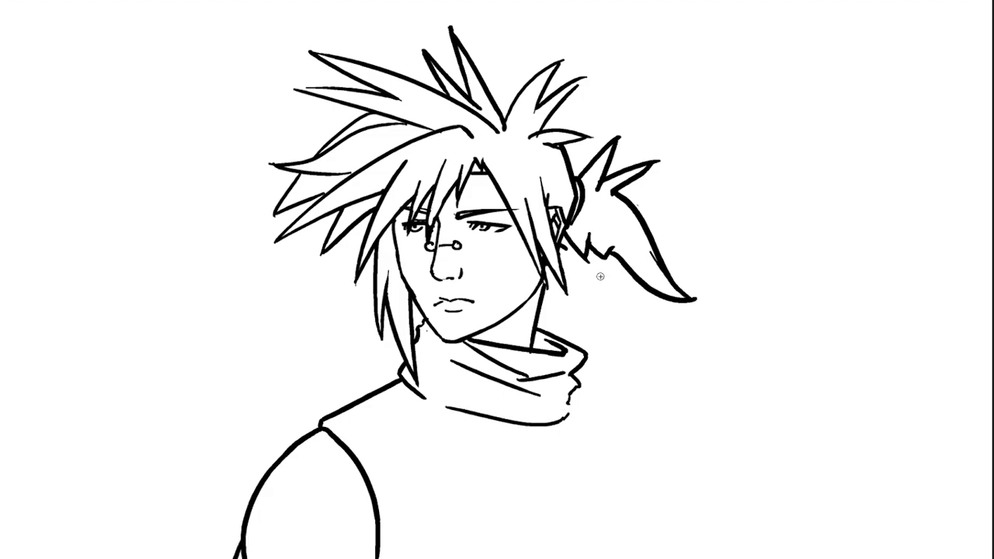
mouse_move(572, 403)
left_mouse_down()
mouse_move(646, 457)
mouse_move(643, 558)
left_mouse_up()
Draw the right arm line and the strap curve from the scarf, erasing failed tank curves
left_click_drag(614, 429, 635, 528)
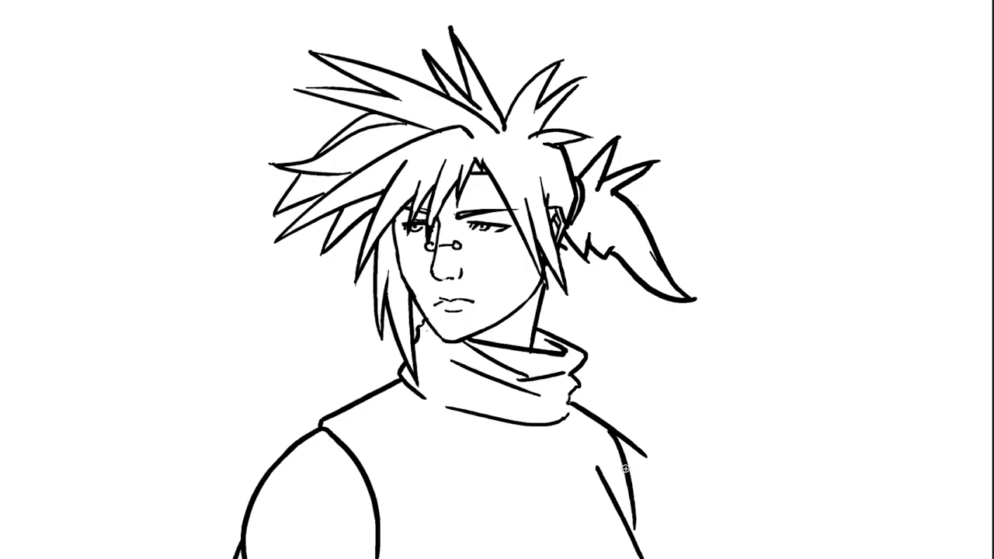
mouse_move(646, 458)
left_mouse_down()
mouse_move(622, 436)
mouse_move(678, 558)
left_mouse_up()
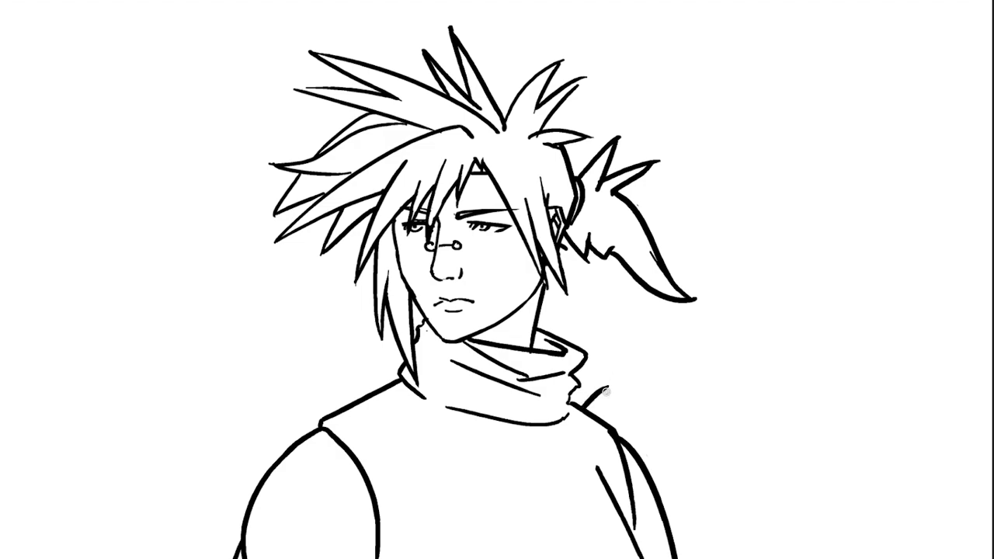
left_click_drag(587, 403, 734, 556)
mouse_move(627, 391)
left_mouse_down()
mouse_move(686, 468)
mouse_move(695, 558)
left_mouse_up()
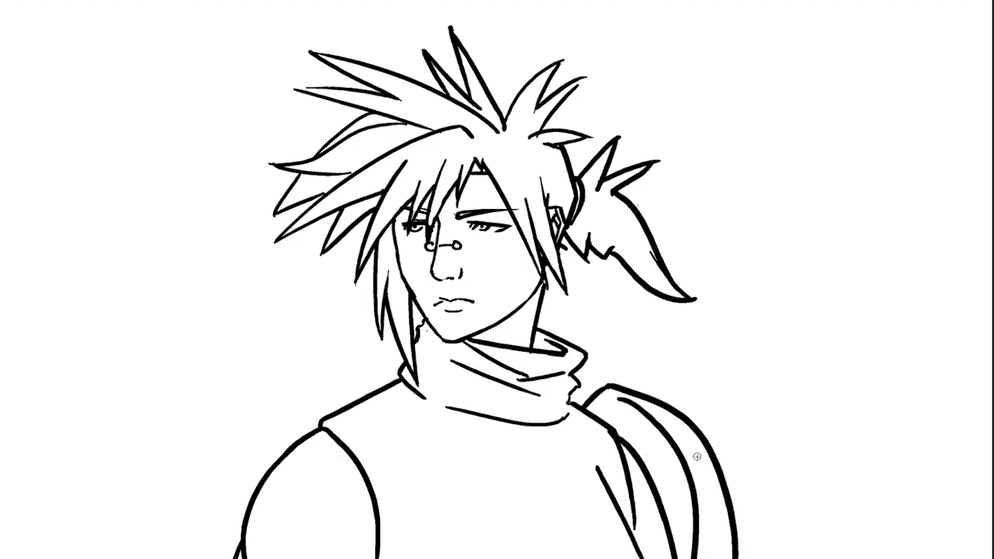
mouse_move(621, 388)
left_mouse_down()
mouse_move(722, 466)
mouse_move(737, 556)
left_mouse_up()
mouse_move(620, 395)
left_mouse_down()
mouse_move(690, 504)
mouse_move(693, 548)
left_mouse_up()
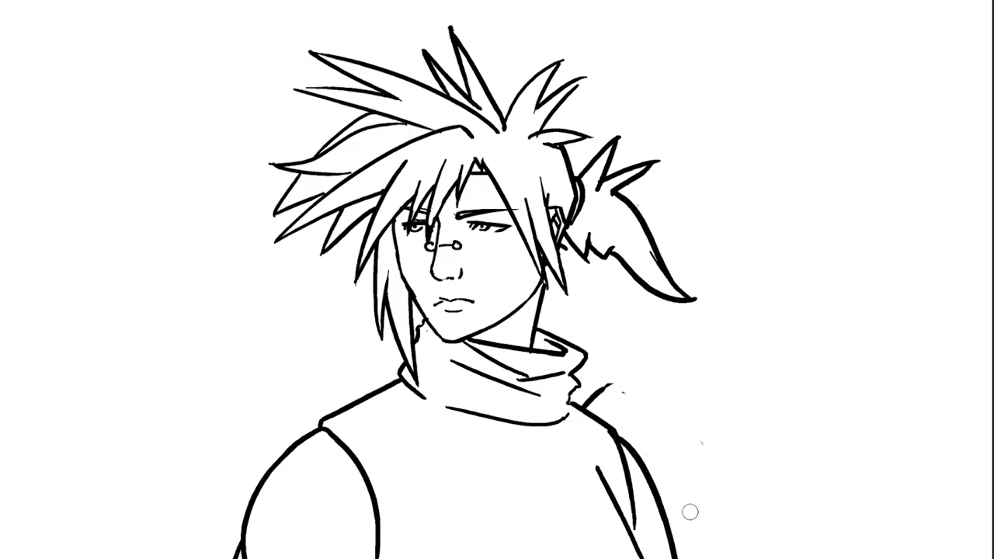
mouse_move(601, 406)
left_mouse_down()
mouse_move(621, 402)
mouse_move(675, 558)
left_mouse_up()
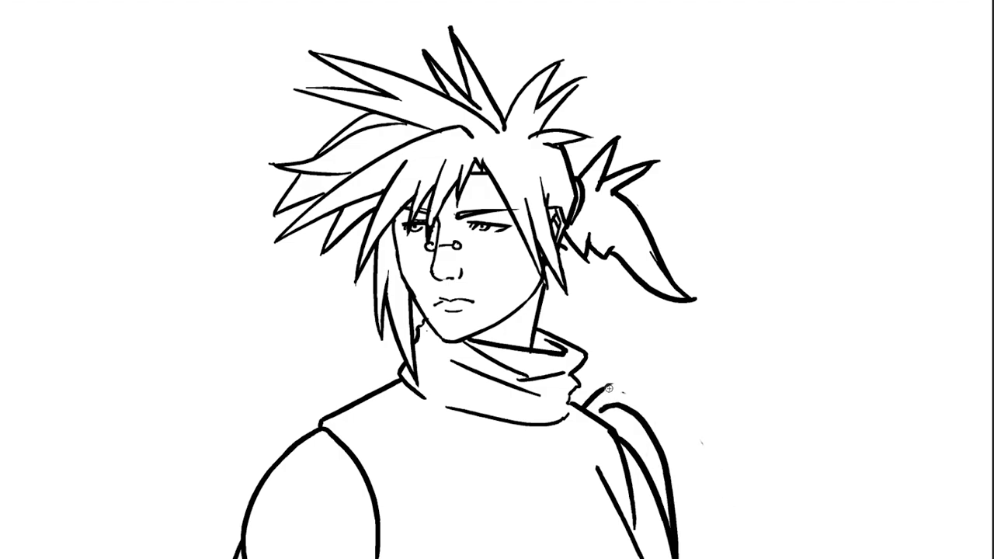
key("e")
mouse_move(633, 391)
left_mouse_down()
mouse_move(579, 403)
mouse_move(631, 385)
mouse_move(700, 556)
left_mouse_up()
key("e")
Try the tank's outer curve again, then fill the strap strip solid black
mouse_move(629, 389)
left_mouse_down()
mouse_move(764, 538)
mouse_move(769, 558)
left_mouse_up()
key("ctrl+z")
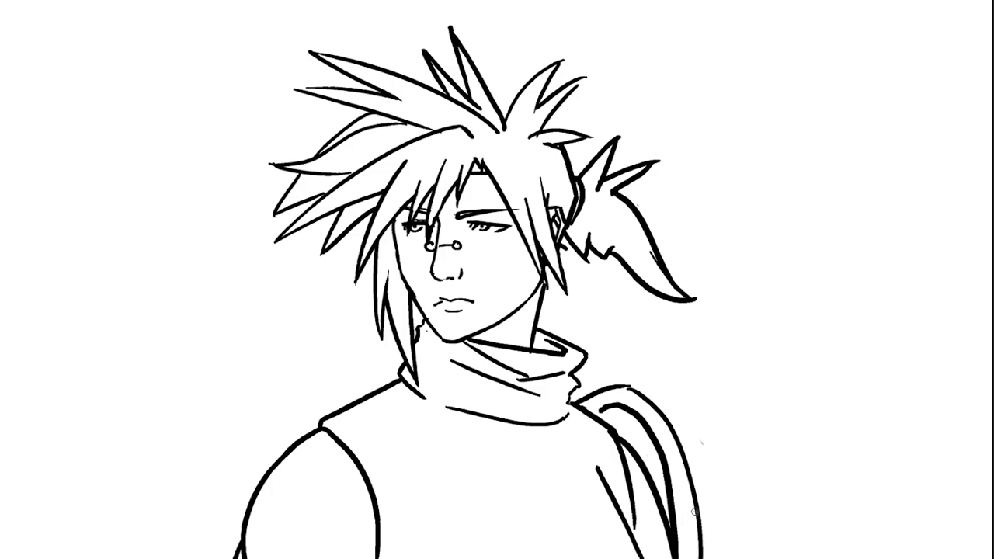
mouse_move(784, 556)
left_mouse_down()
mouse_move(626, 386)
mouse_move(785, 556)
mouse_move(767, 514)
mouse_move(627, 387)
left_mouse_up()
key("ctrl+z")
key("ctrl+z")
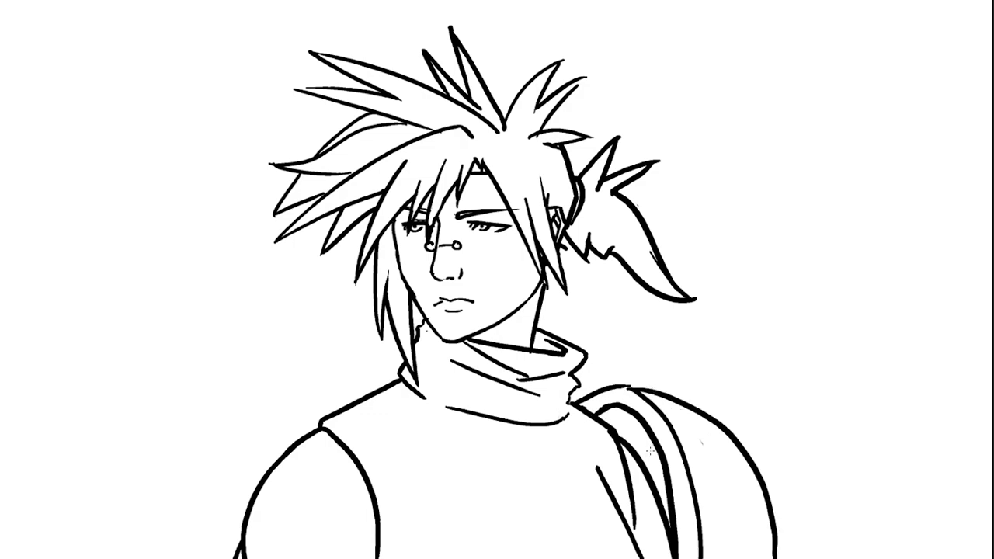
left_click(649, 460)
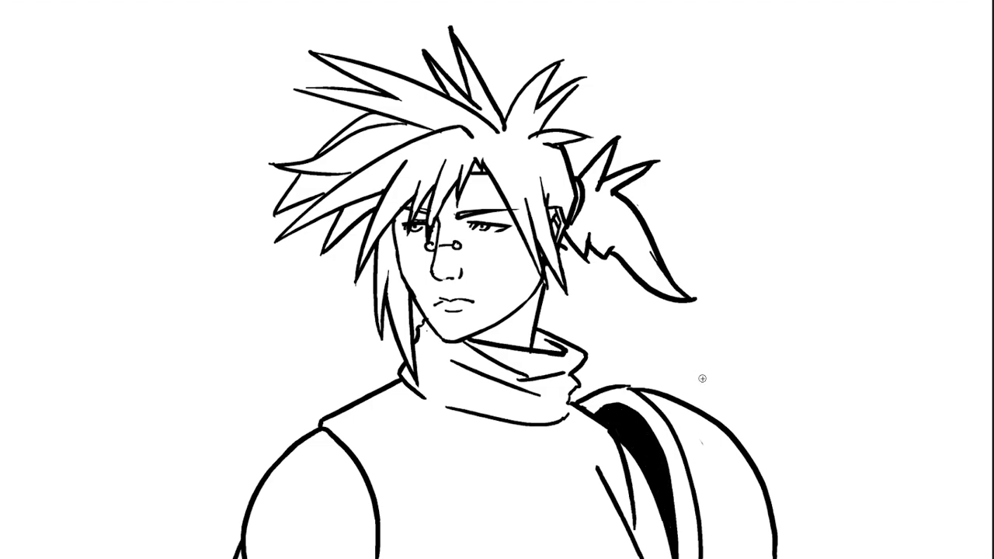
Add a top curve, lower-right curve and tab fitting to the tank, plus strap and shoulder lines
mouse_move(686, 399)
left_mouse_down()
mouse_move(720, 414)
mouse_move(709, 431)
mouse_move(719, 422)
mouse_move(696, 411)
mouse_move(721, 430)
mouse_move(719, 382)
mouse_move(735, 388)
mouse_move(721, 417)
left_mouse_up()
key("ctrl+z")
key("ctrl+z")
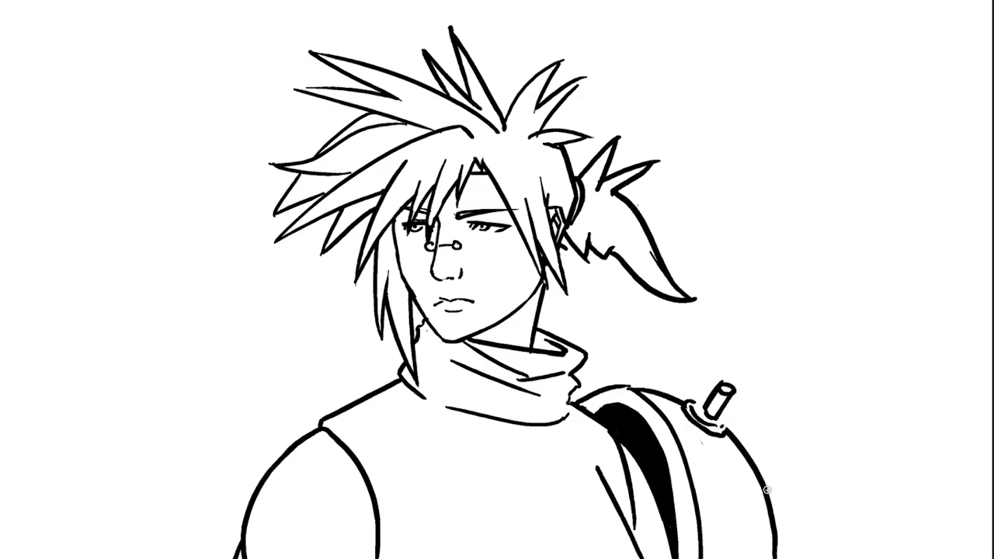
mouse_move(762, 516)
left_mouse_down()
mouse_move(765, 547)
mouse_move(800, 532)
mouse_move(767, 549)
left_mouse_up()
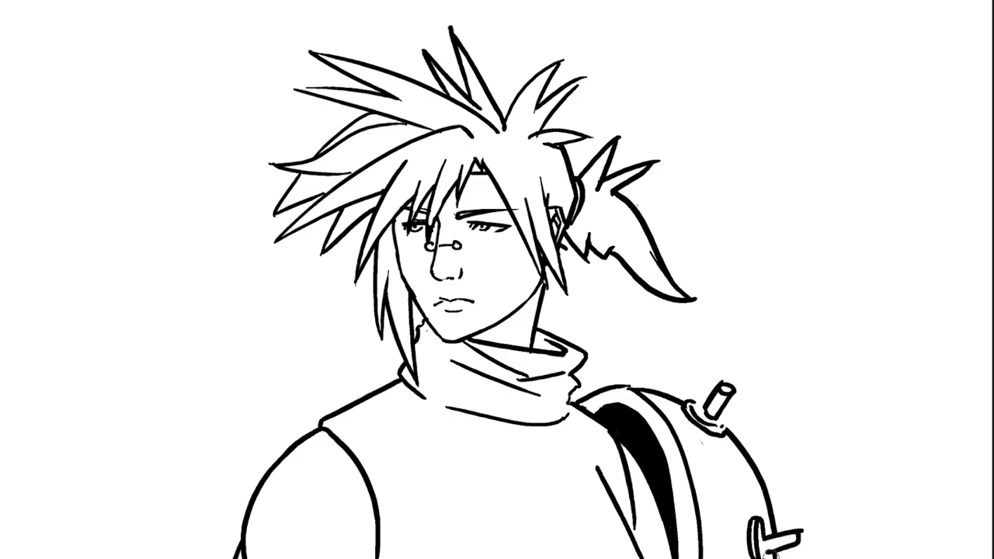
left_click_drag(765, 486, 771, 494)
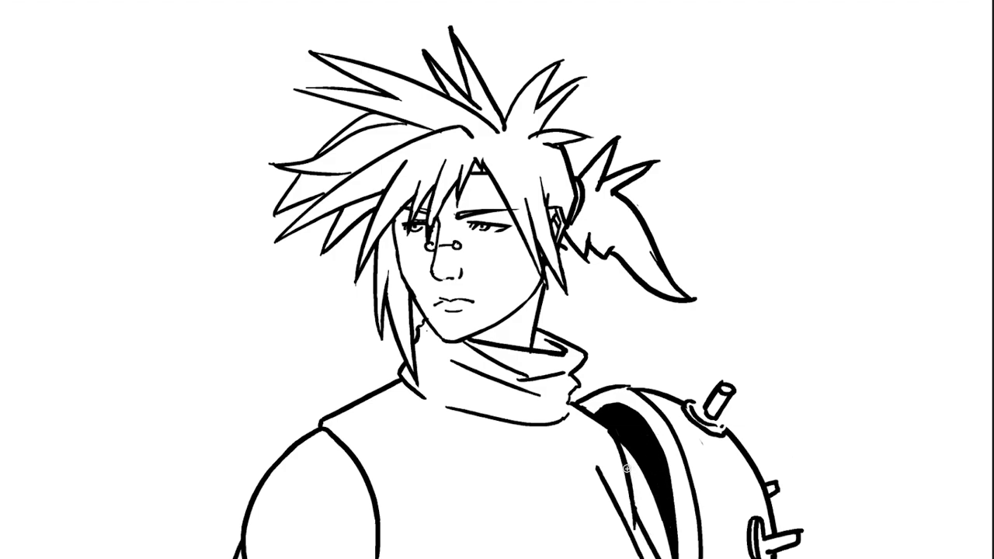
mouse_move(621, 445)
left_mouse_down()
mouse_move(629, 526)
mouse_move(654, 555)
left_mouse_up()
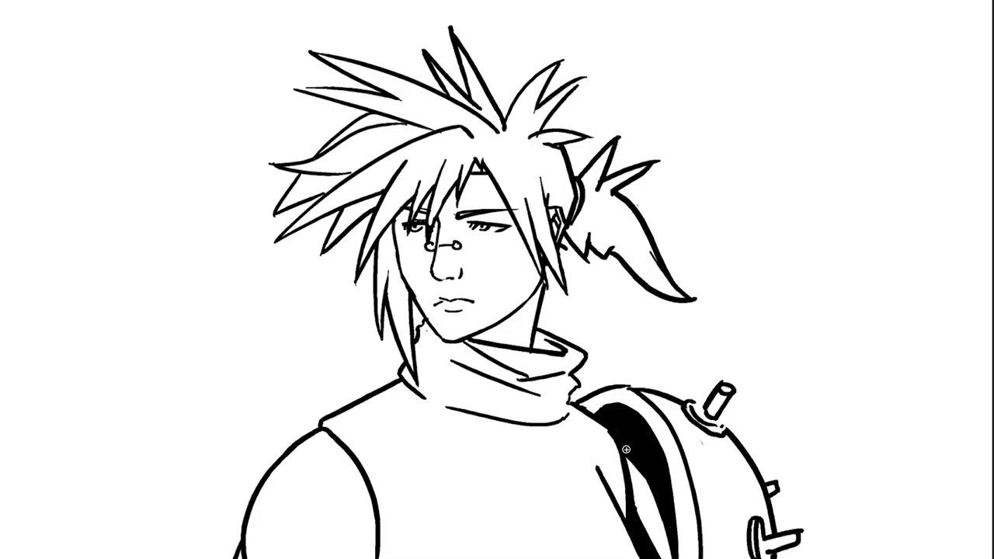
left_click_drag(412, 392, 349, 421)
Redraw the scarf's end with a curve and erase the small nostril circle
mouse_move(415, 398)
left_mouse_down()
mouse_move(561, 438)
mouse_move(542, 435)
left_mouse_up()
key("ctrl+z")
left_click_drag(542, 441, 572, 416)
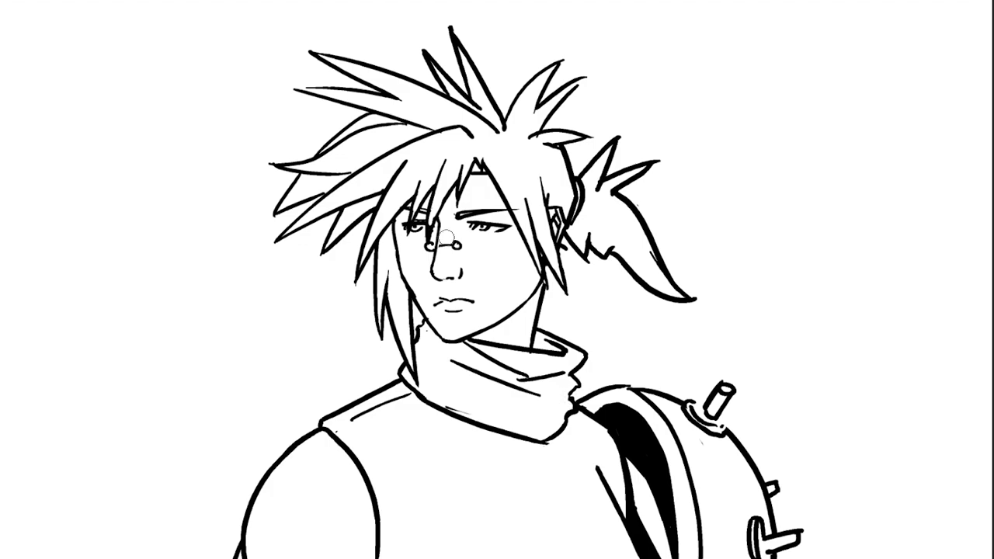
left_click_drag(450, 242, 461, 249)
Ink round glasses with bridge, glare hatching and temple mark, then erase the left shoulder lines
mouse_move(462, 235)
left_mouse_down()
mouse_move(514, 240)
mouse_move(493, 265)
mouse_move(514, 244)
left_mouse_up()
key("ctrl+z")
key("ctrl+z")
key("ctrl+z")
mouse_move(511, 239)
left_mouse_down()
mouse_move(453, 238)
mouse_move(466, 245)
mouse_move(526, 230)
left_mouse_up()
mouse_move(459, 247)
left_mouse_down()
mouse_move(393, 241)
mouse_move(388, 253)
mouse_move(504, 239)
left_mouse_up()
left_click_drag(400, 262, 435, 244)
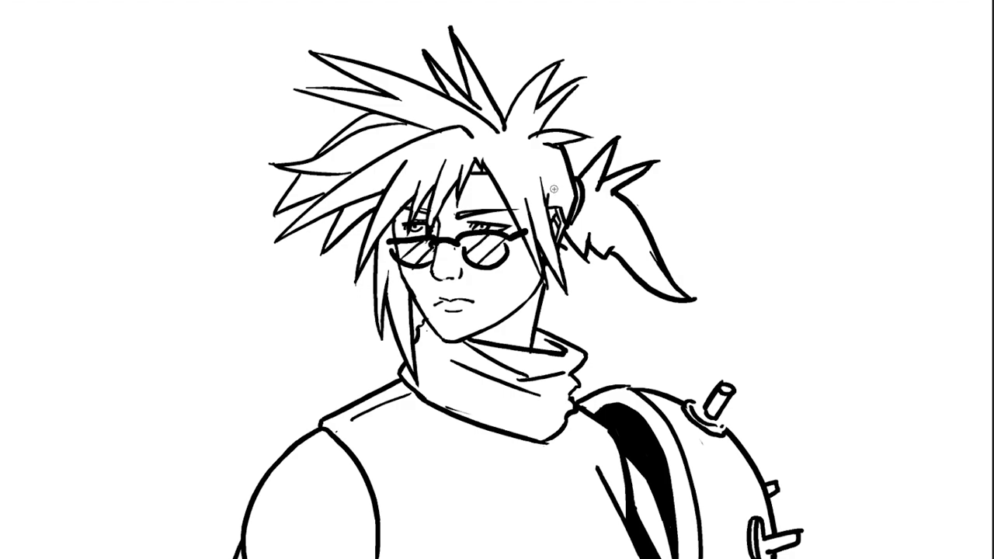
left_click_drag(522, 232, 527, 230)
mouse_move(386, 395)
left_mouse_down()
mouse_move(314, 431)
mouse_move(250, 519)
left_mouse_up()
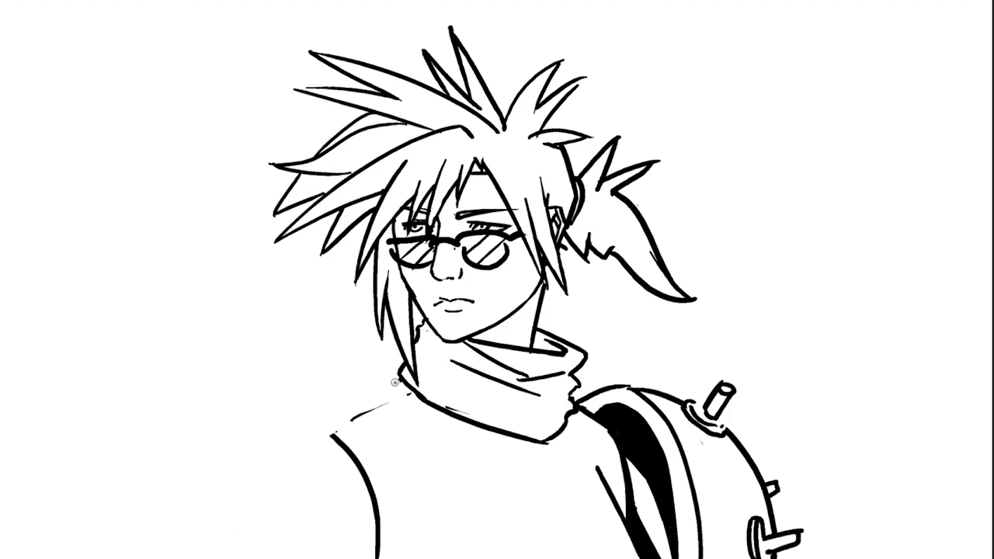
Draw the coat's long shoulder line and lapel notch, replacing the old left-shoulder curve
mouse_move(400, 370)
left_mouse_down()
mouse_move(376, 385)
mouse_move(536, 558)
left_mouse_up()
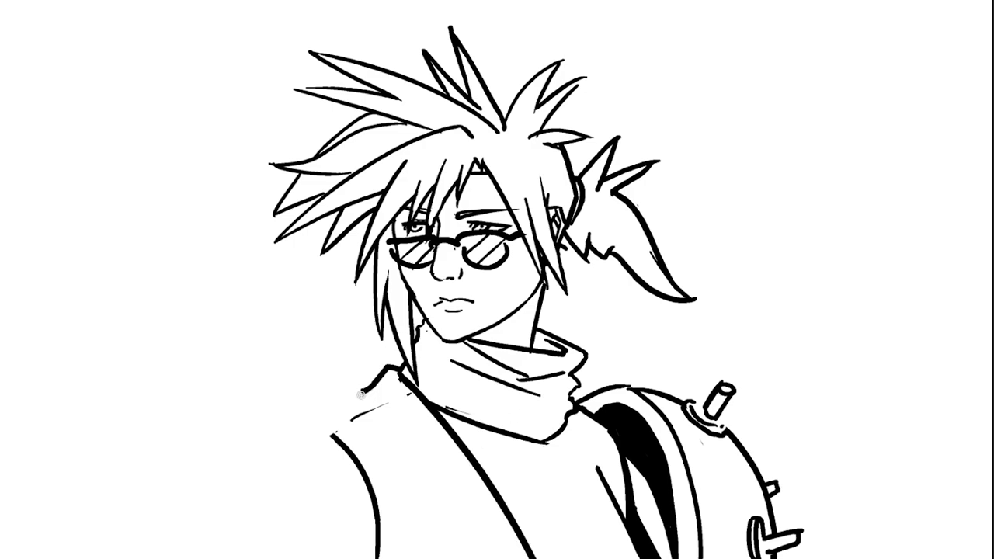
left_click_drag(364, 392, 405, 522)
mouse_move(403, 525)
left_mouse_down()
mouse_move(475, 497)
mouse_move(421, 556)
left_mouse_up()
left_click_drag(357, 427, 380, 550)
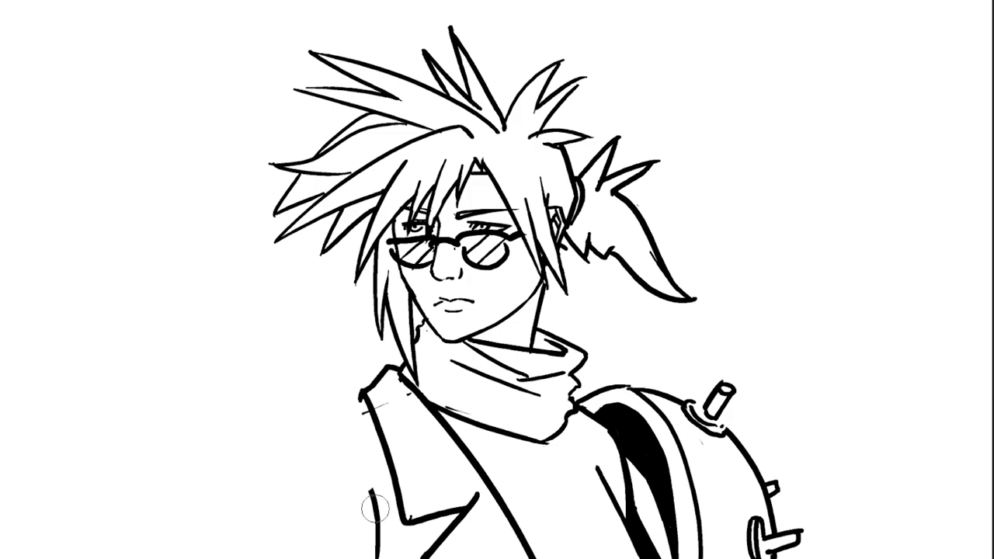
mouse_move(367, 400)
left_mouse_down()
mouse_move(311, 439)
mouse_move(278, 485)
mouse_move(273, 558)
left_mouse_up()
left_click_drag(573, 421, 592, 558)
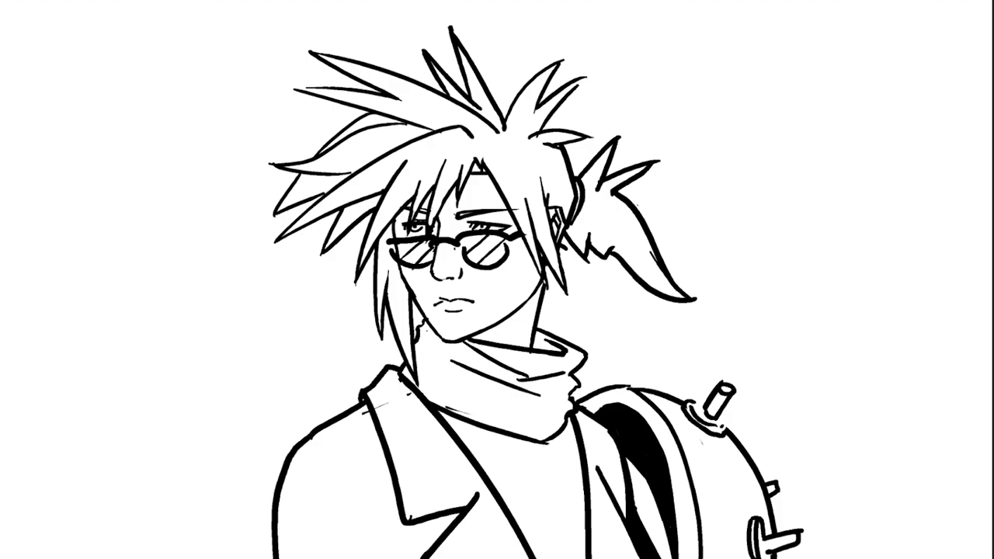
key("ctrl+z")
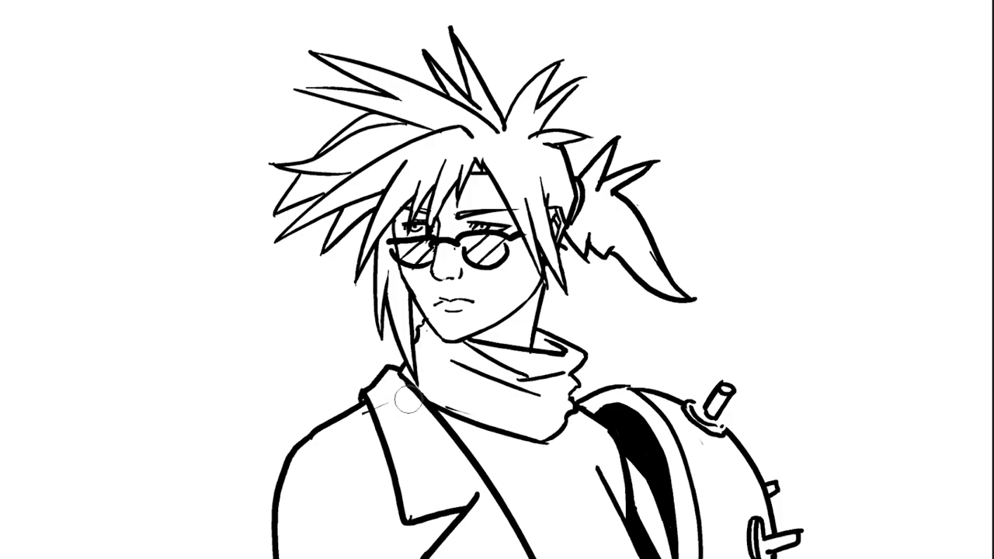
key("ctrl+z")
key("ctrl+z")
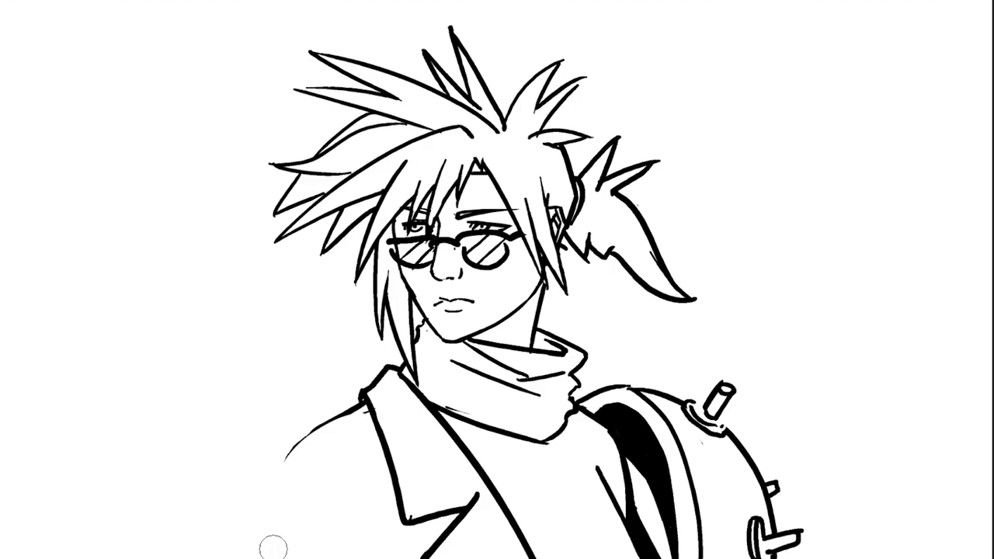
Outline the left shoulder with two curved folds and add three diagonal shirt creases
left_click_drag(353, 410, 249, 557)
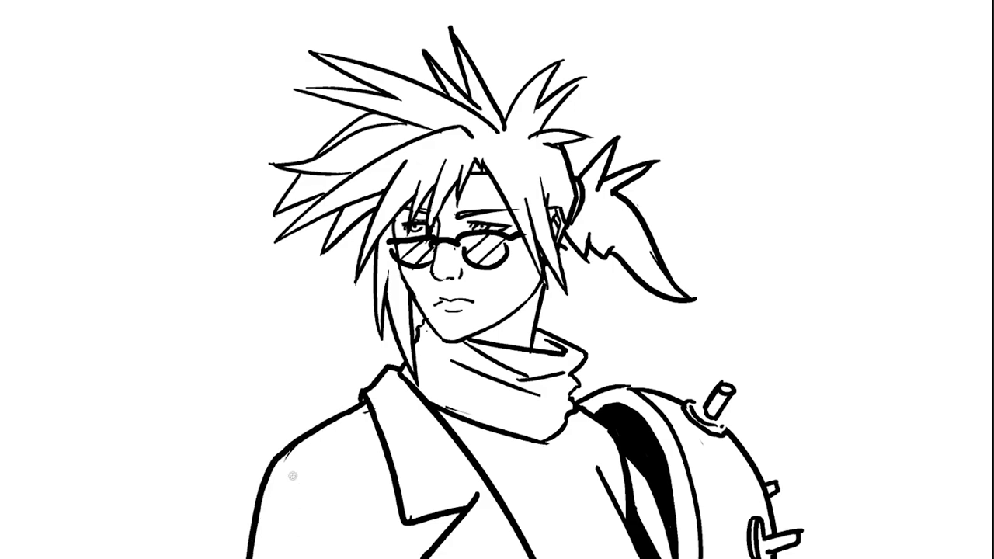
left_click_drag(284, 469, 365, 528)
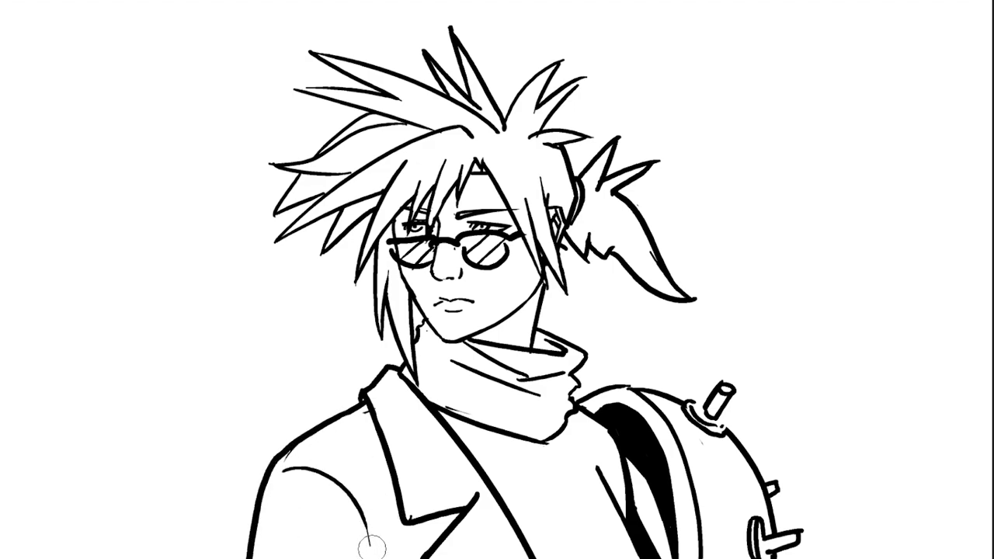
key("ctrl+z")
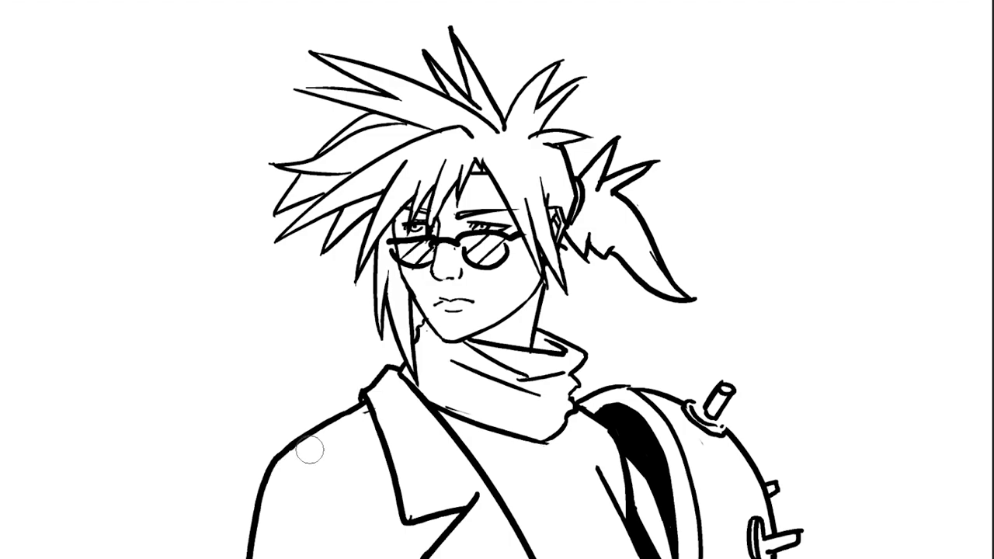
left_click_drag(284, 464, 365, 500)
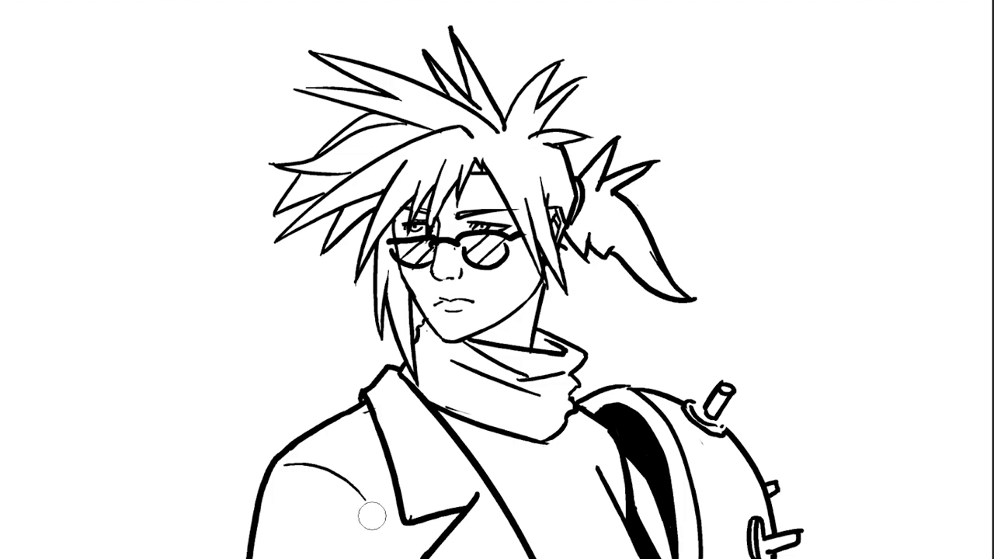
left_click_drag(320, 460, 379, 426)
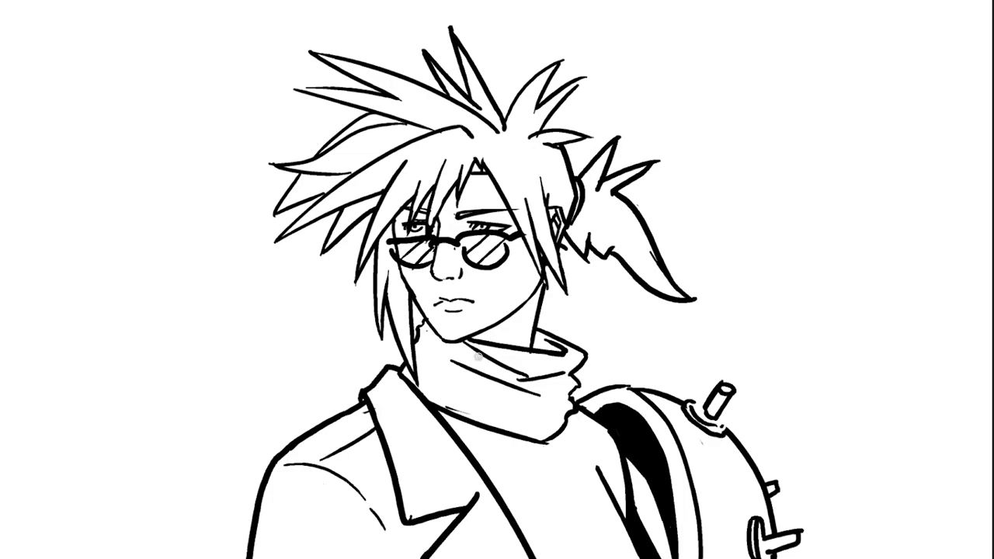
left_click_drag(461, 424, 500, 489)
left_click_drag(489, 431, 531, 503)
left_click_drag(530, 451, 555, 501)
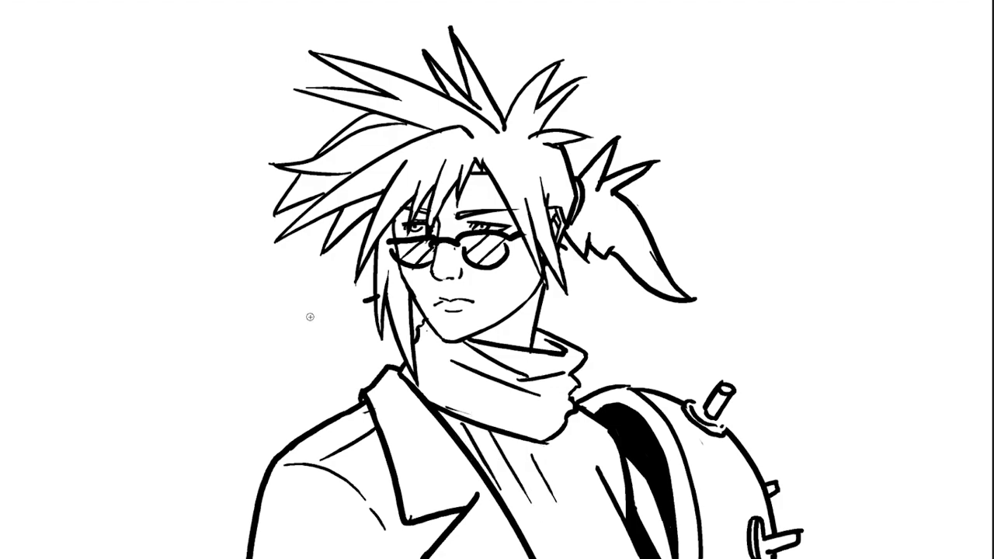
Draw the sword box's top, front, sides and bottom edges behind the left shoulder
left_click_drag(371, 299, 138, 373)
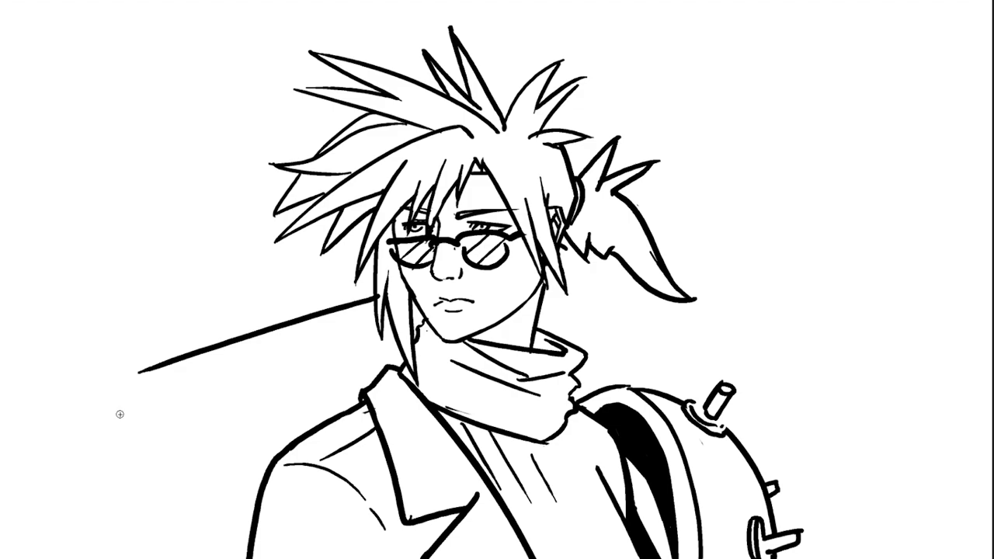
key("ctrl+z")
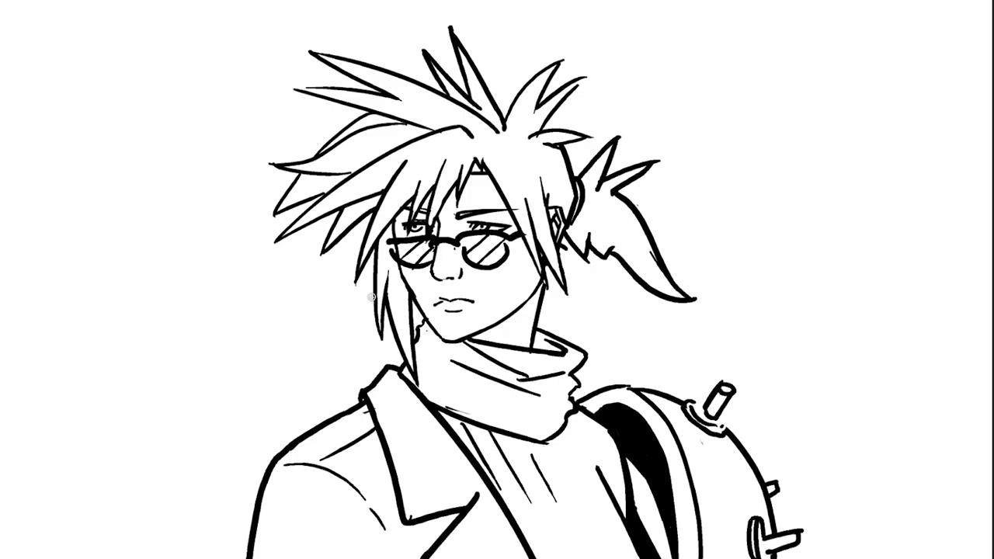
mouse_move(370, 297)
left_mouse_down()
mouse_move(233, 342)
mouse_move(263, 354)
mouse_move(358, 320)
left_mouse_up()
left_click(221, 350)
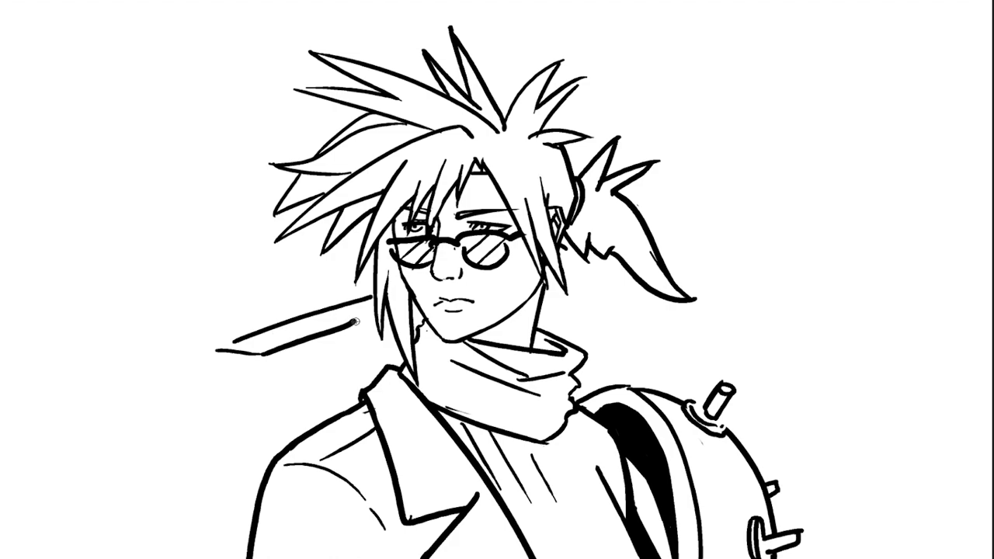
mouse_move(217, 348)
left_mouse_down()
mouse_move(242, 341)
mouse_move(217, 369)
mouse_move(268, 373)
mouse_move(370, 332)
left_mouse_up()
key("ctrl+z")
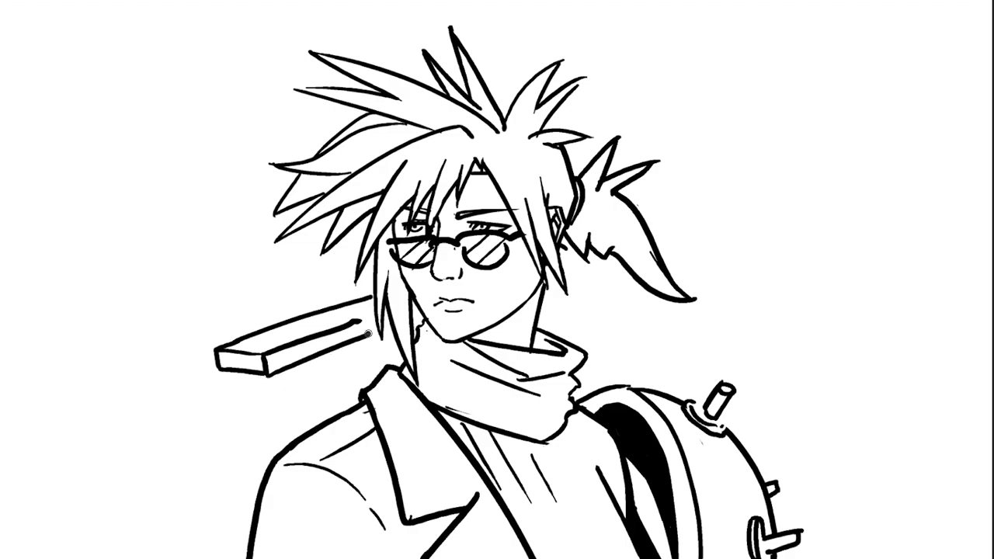
left_click_drag(225, 374, 234, 453)
left_click_drag(272, 370, 286, 438)
mouse_move(229, 426)
left_mouse_down()
mouse_move(222, 436)
mouse_move(234, 458)
mouse_move(279, 449)
mouse_move(320, 424)
left_mouse_up()
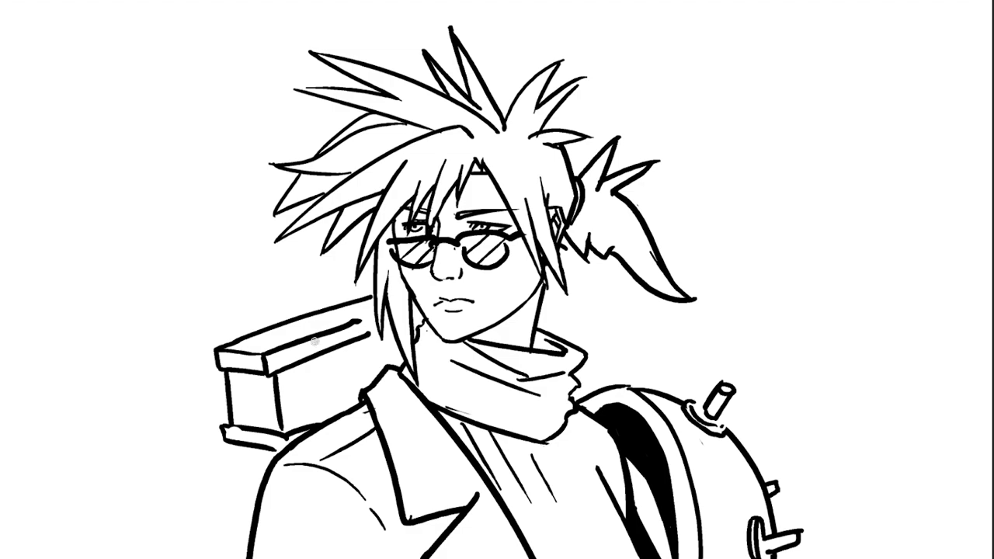
Add a round hole on the box's side and a curved loop on its top
left_click_drag(317, 378, 315, 379)
left_click_drag(382, 366, 369, 385)
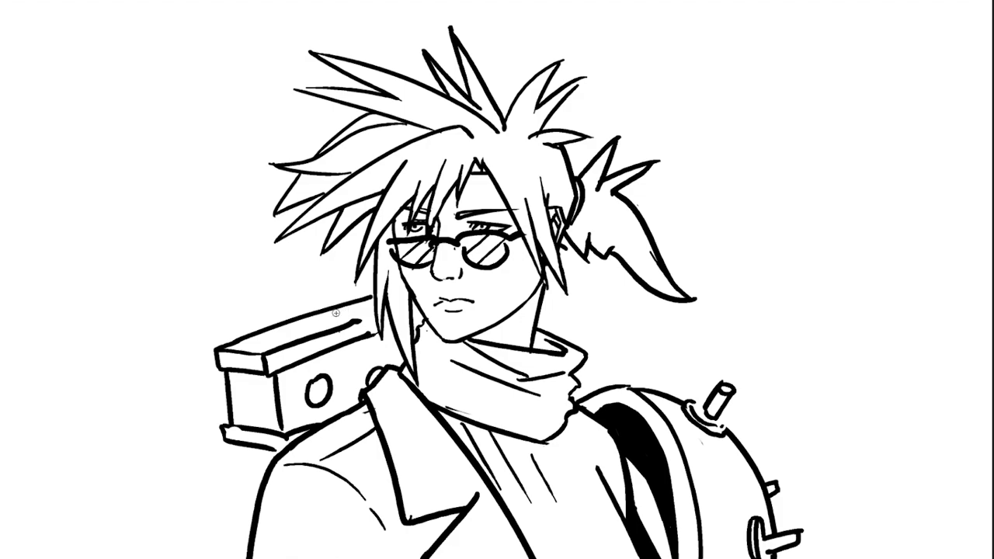
key("ctrl")
key("ctrl+z")
mouse_move(342, 299)
left_mouse_down()
mouse_move(320, 312)
mouse_move(380, 302)
left_mouse_up()
key("ctrl+z")
Draw the sword hilt rising above the hair and double the box's bottom board edge
left_click_drag(335, 302, 328, 247)
mouse_move(316, 149)
left_mouse_down()
mouse_move(298, 39)
mouse_move(331, 33)
mouse_move(335, 81)
left_mouse_up()
left_click_drag(339, 104, 342, 123)
mouse_move(358, 219)
left_mouse_down()
mouse_move(371, 298)
mouse_move(348, 318)
mouse_move(377, 309)
left_mouse_up()
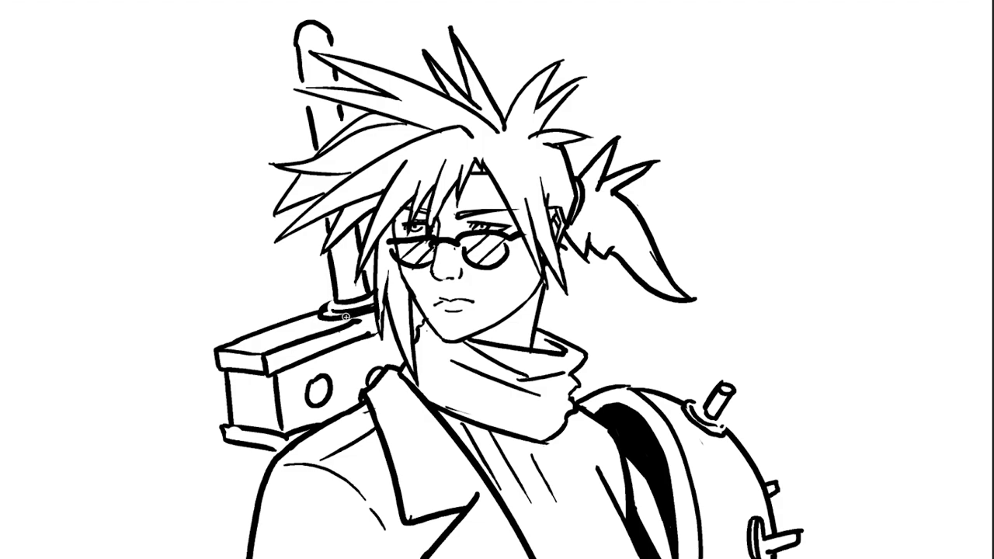
left_click_drag(266, 448, 264, 481)
left_click_drag(225, 431, 281, 442)
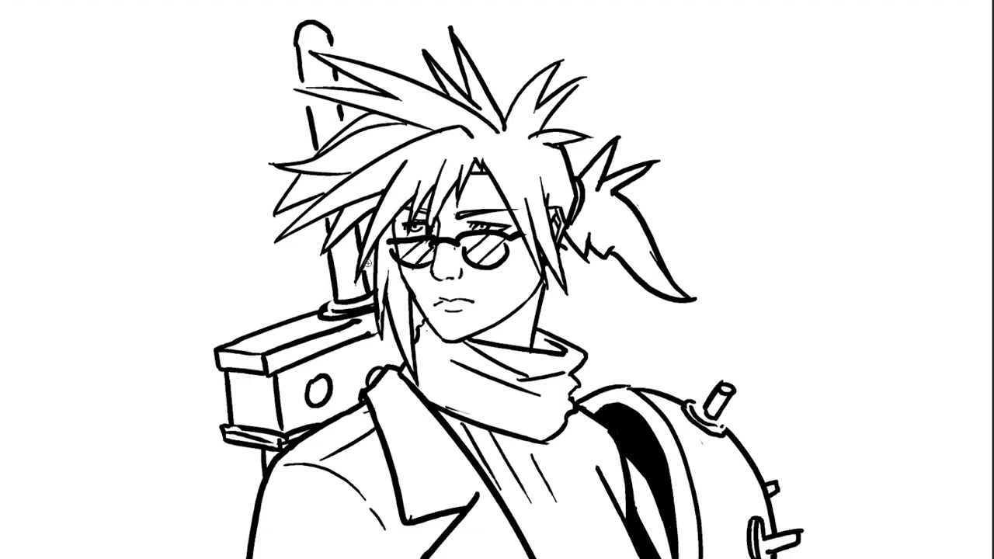
Add a band, top cap, markings and crisscross grip wrapping to the hilt
mouse_move(335, 277)
left_mouse_down()
mouse_move(365, 276)
mouse_move(365, 287)
left_mouse_up()
mouse_move(295, 44)
left_mouse_down()
mouse_move(334, 39)
mouse_move(332, 75)
mouse_move(319, 79)
left_mouse_up()
mouse_move(314, 115)
left_mouse_down()
mouse_move(334, 103)
mouse_move(342, 118)
mouse_move(320, 138)
mouse_move(332, 137)
left_mouse_up()
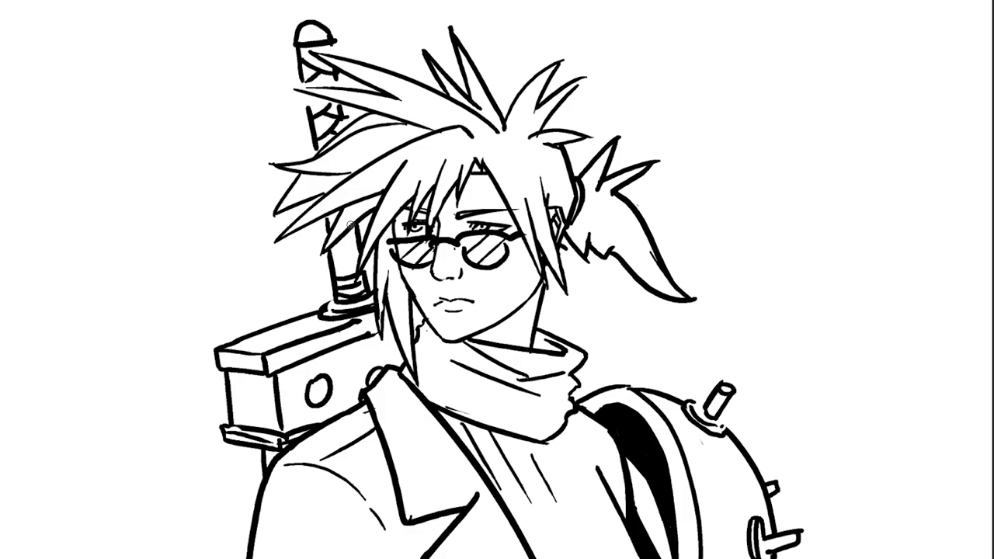
mouse_move(339, 256)
left_mouse_down()
mouse_move(361, 264)
mouse_move(349, 231)
left_mouse_up()
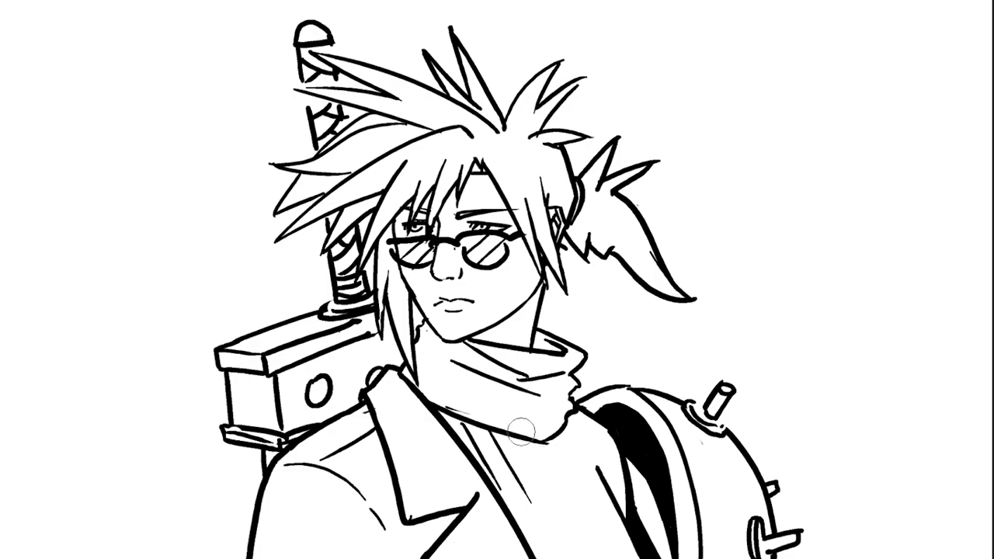
Hatch the shirt below the scarf, extending the strokes across its right side
left_click_drag(529, 450, 572, 528)
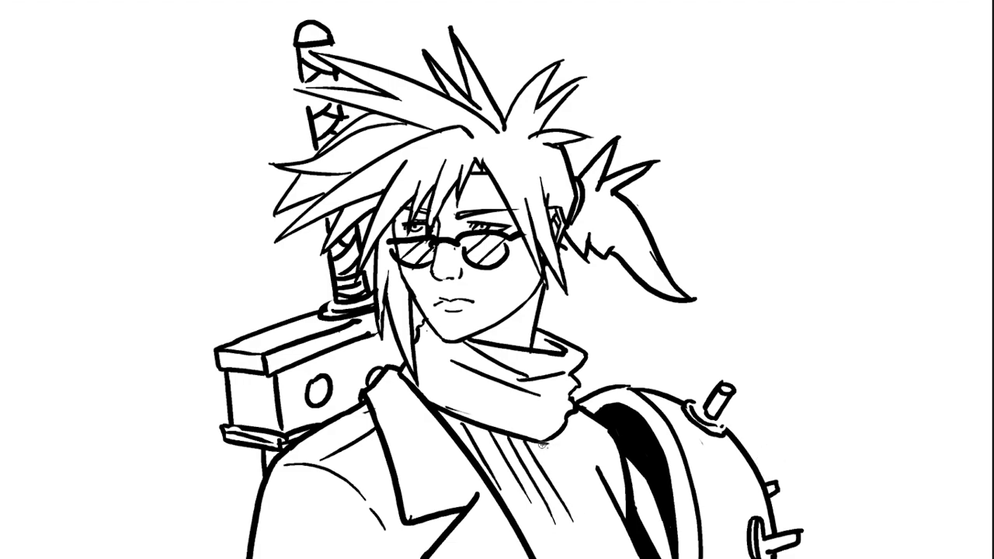
mouse_move(554, 438)
left_mouse_down()
mouse_move(574, 494)
mouse_move(589, 495)
left_mouse_up()
left_click_drag(573, 424, 587, 474)
left_click_drag(577, 420, 595, 464)
left_click_drag(588, 435, 613, 486)
left_click_drag(608, 452, 620, 483)
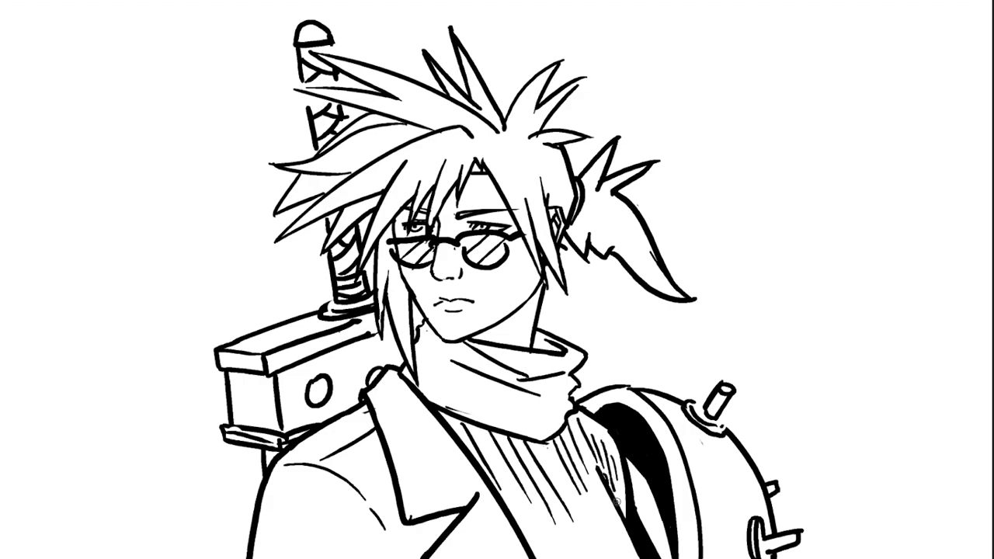
mouse_move(604, 478)
left_mouse_down()
mouse_move(625, 519)
mouse_move(617, 552)
left_mouse_up()
left_click_drag(586, 501, 613, 557)
left_click_drag(547, 448, 576, 517)
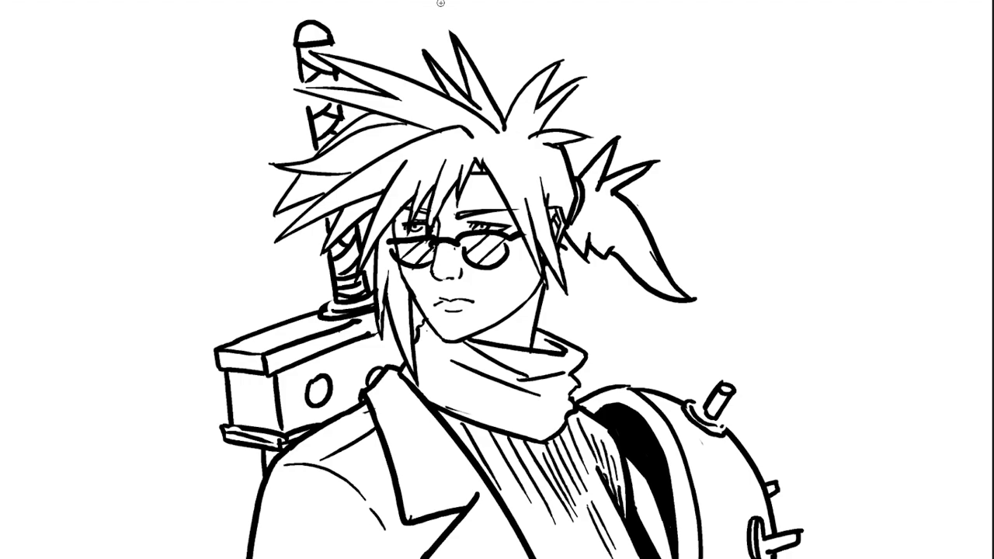
Fill a black shadow under the chin and line the scarf's bottom edge with a smaller brush
mouse_move(510, 320)
left_mouse_down()
mouse_move(490, 345)
mouse_move(550, 340)
left_mouse_up()
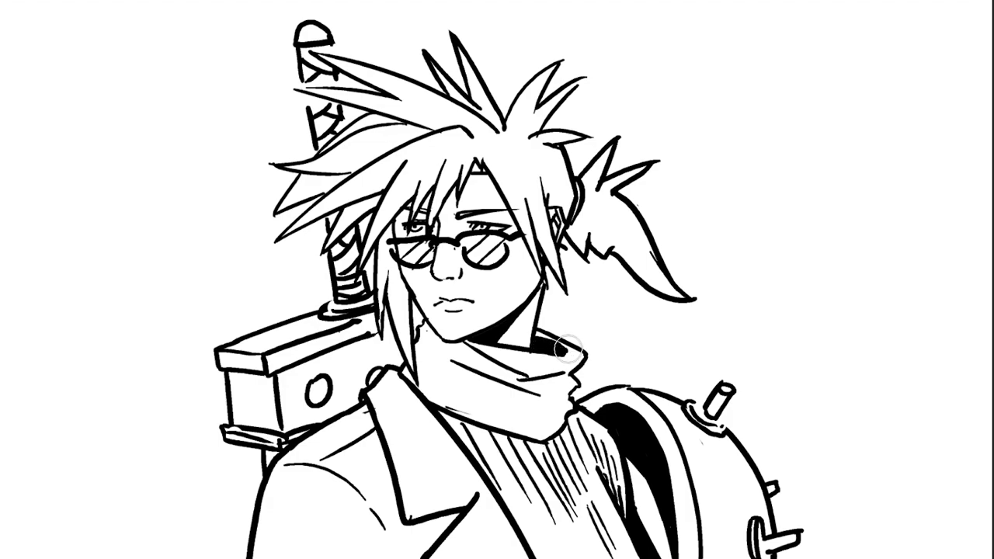
left_click_drag(543, 340, 573, 351)
key("ctrl+z")
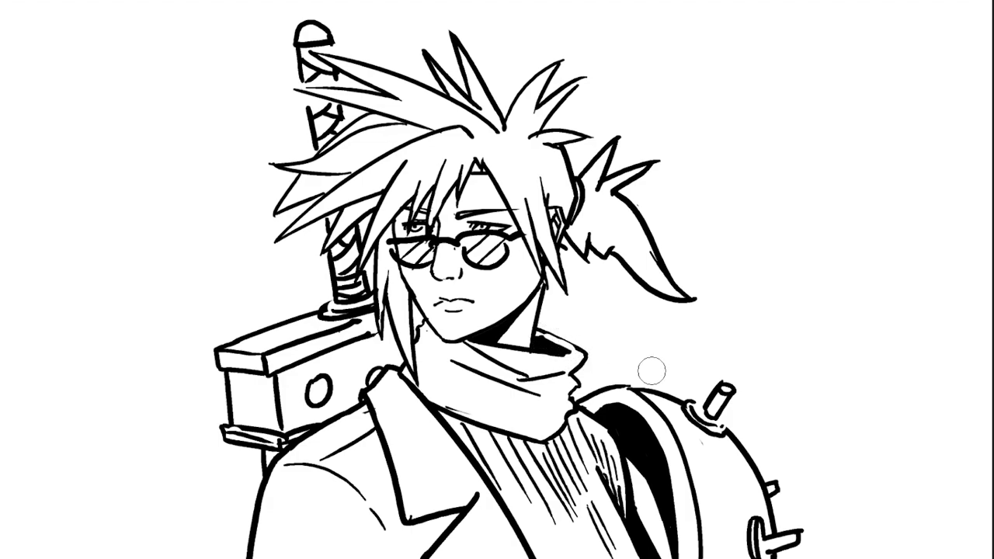
key("[")
key("[")
key("[")
mouse_move(536, 440)
left_mouse_down()
mouse_move(456, 429)
mouse_move(491, 434)
left_mouse_up()
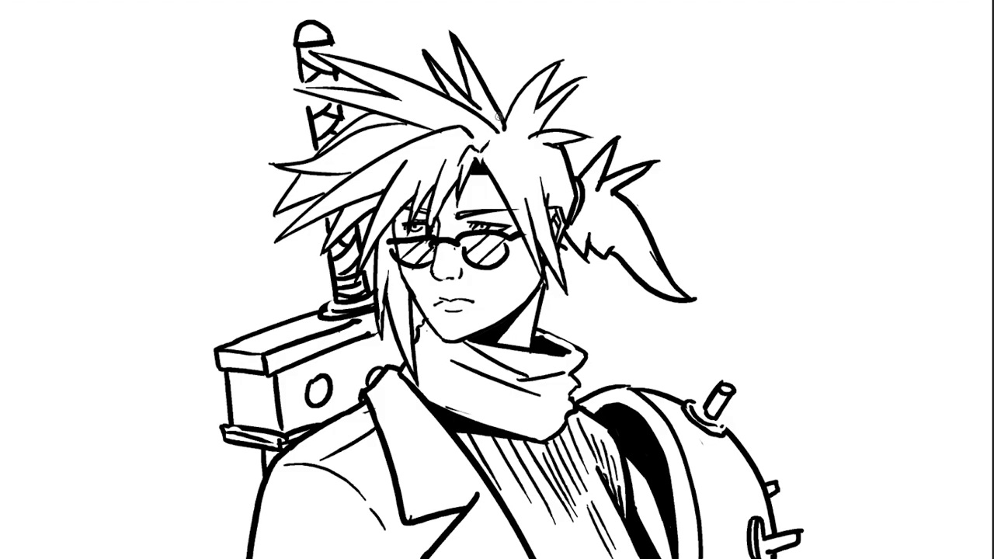
Darken the hair strands above the forehead and beside the left cheek and glasses
left_click_drag(491, 140, 524, 189)
left_click_drag(388, 227, 413, 359)
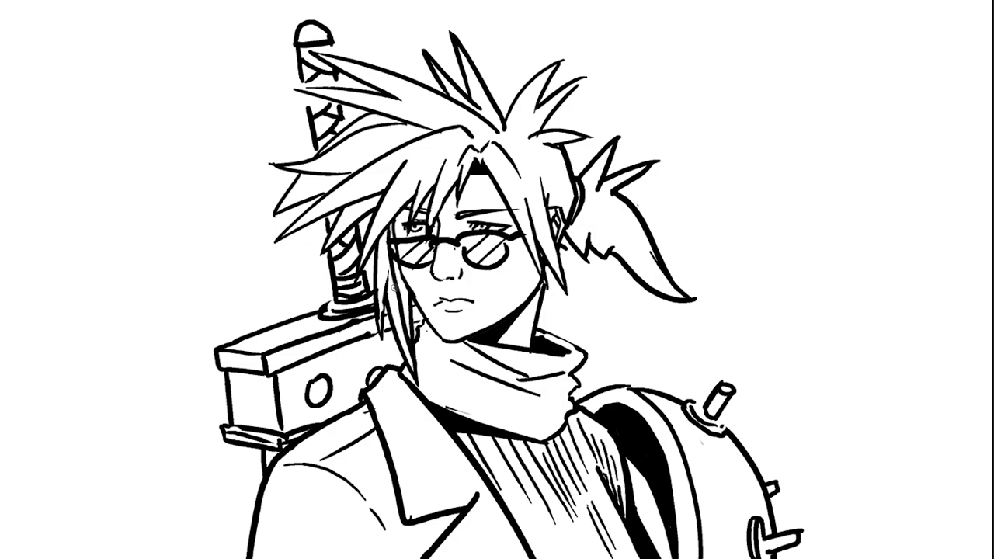
left_click_drag(395, 261, 415, 335)
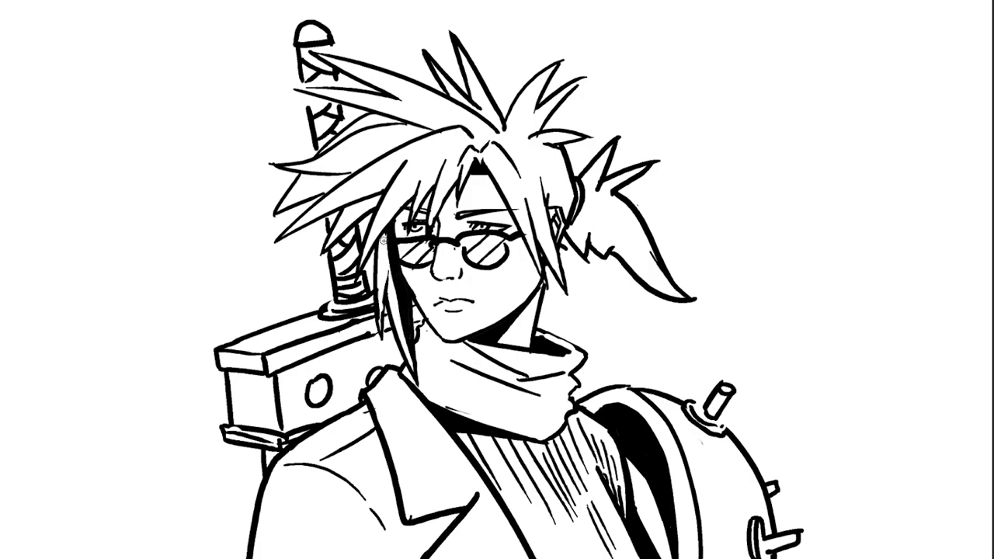
left_click_drag(396, 281, 386, 243)
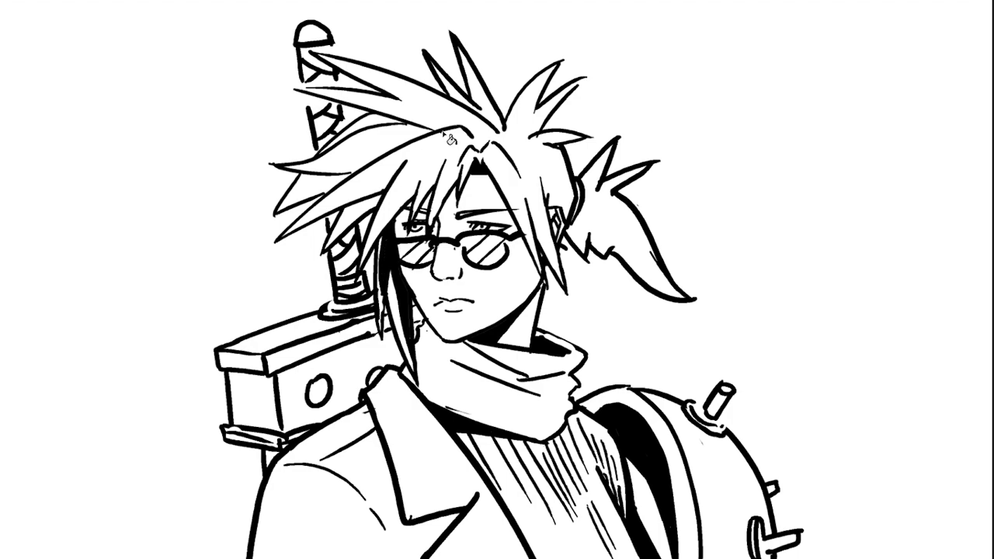